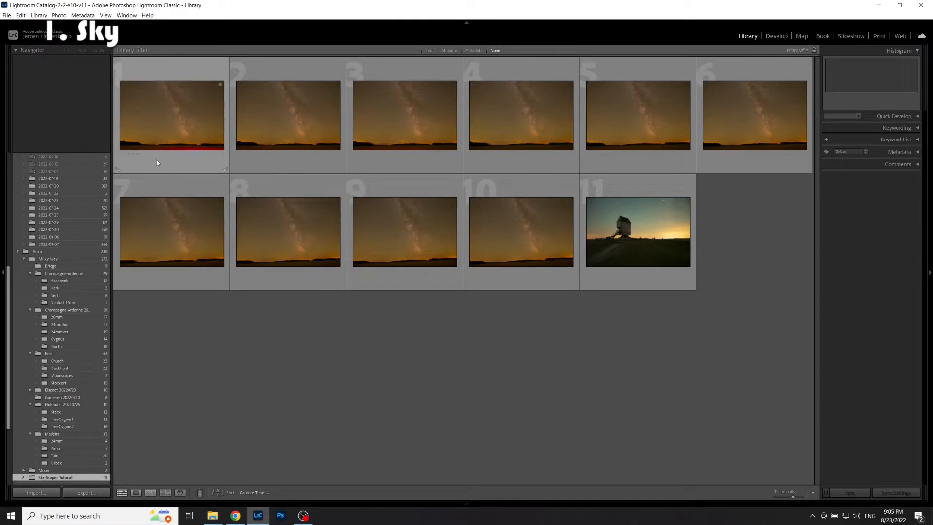
Review the ten Milky Way sky frames and the separate windmill foreground photo.
left_click(175, 110)
left_click(535, 245, "shift")
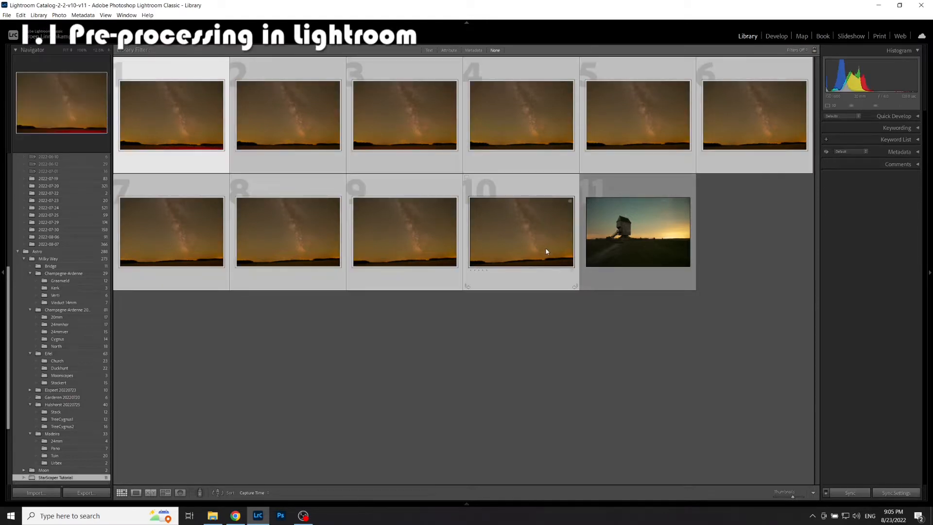
left_click(661, 250)
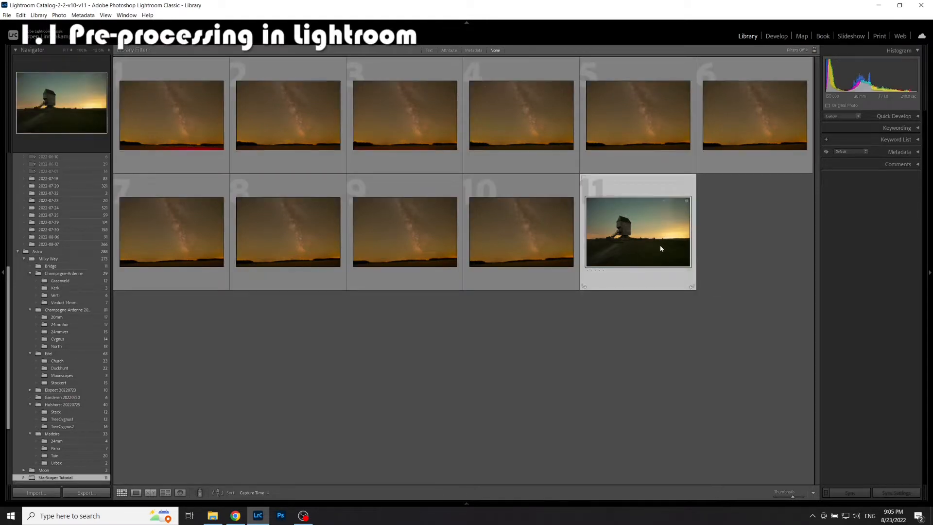
left_click(521, 302)
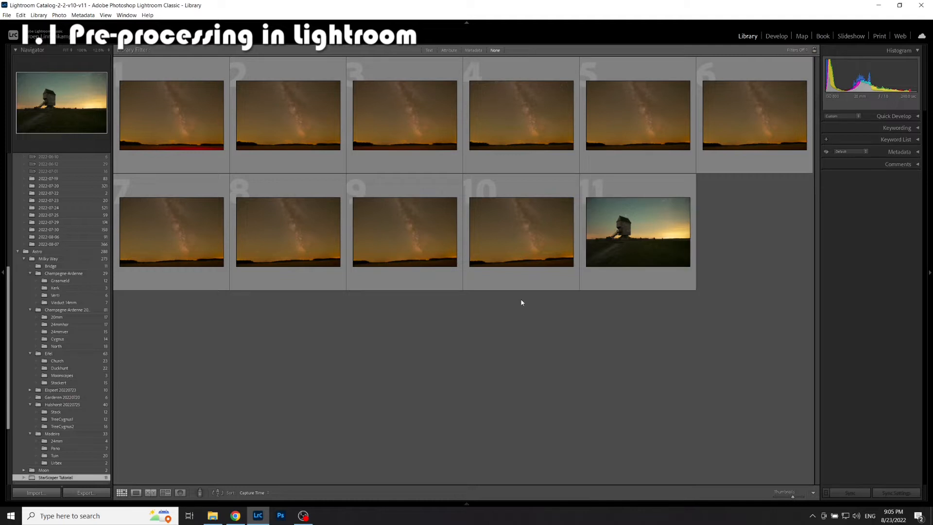
Open the fourth sky photo for developing and enable chromatic aberration removal and lens profile corrections.
left_click(519, 127)
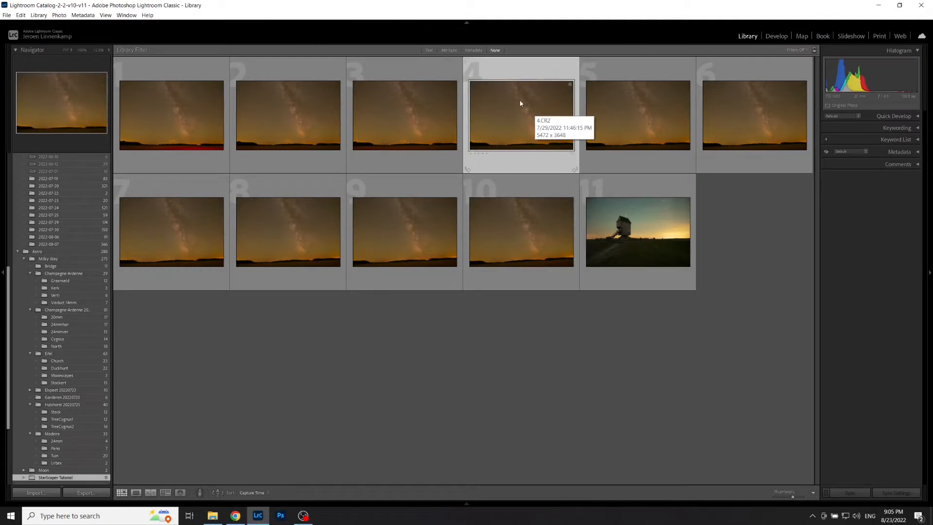
double_click(519, 115)
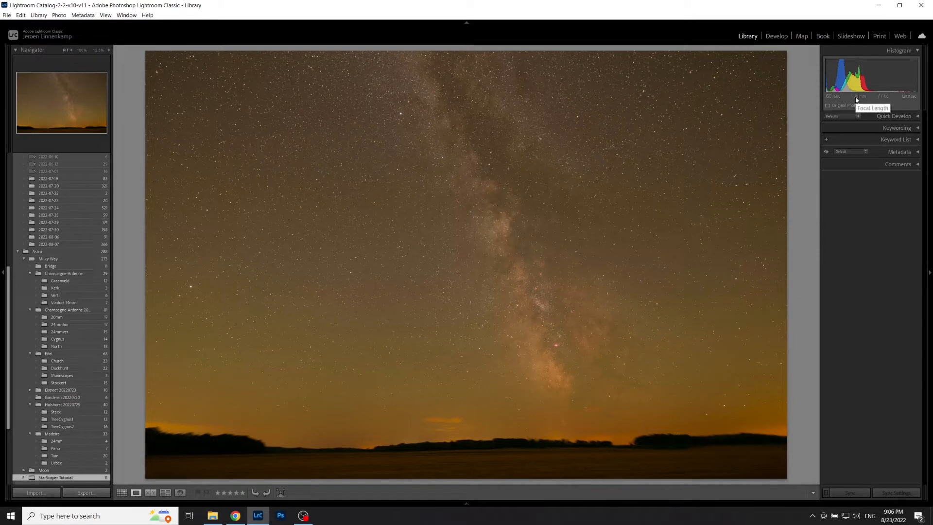
left_click(777, 37)
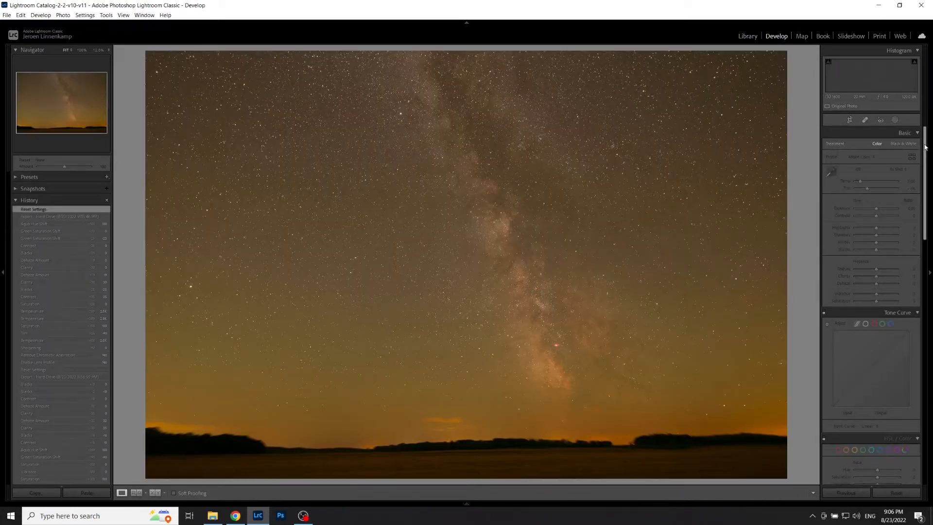
left_click_drag(926, 146, 932, 294)
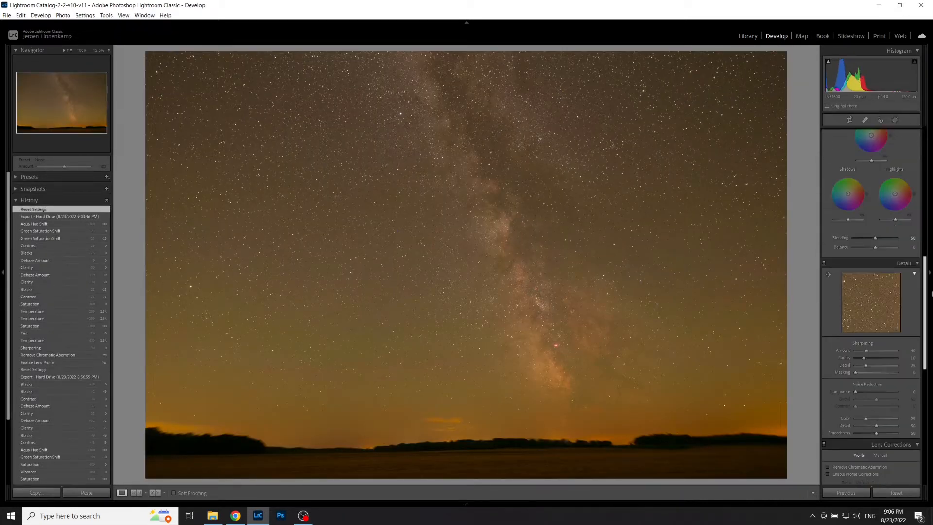
scroll(856, 313, "down", 4)
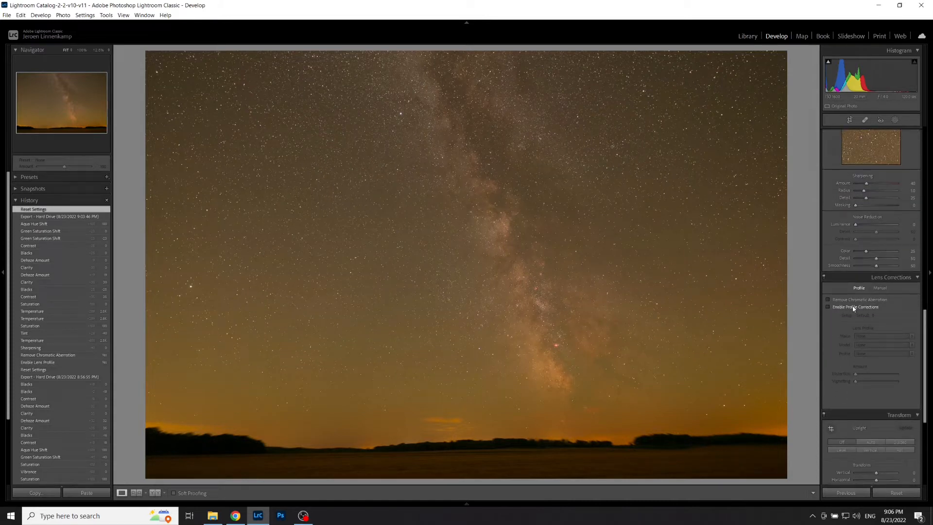
left_click(854, 300)
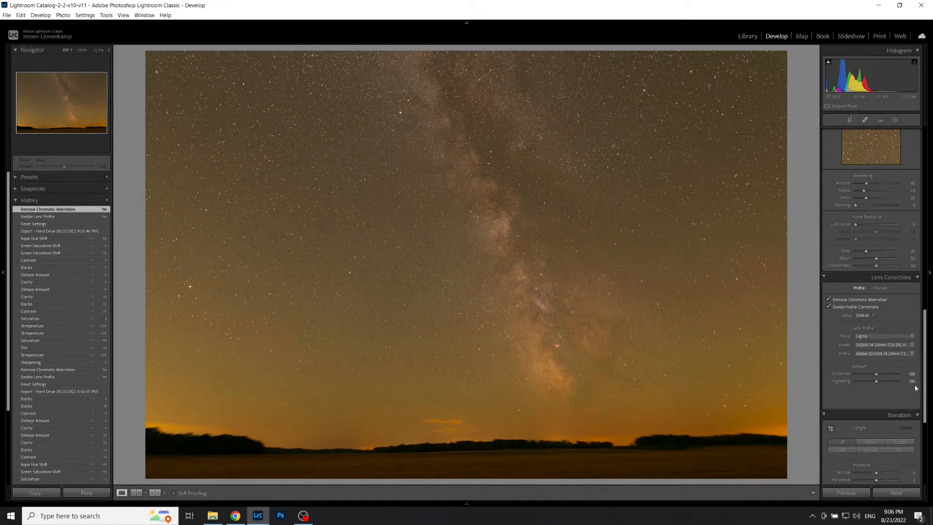
Reduce the sharpening amount of the sky photo to 0.
left_click_drag(925, 382, 925, 343)
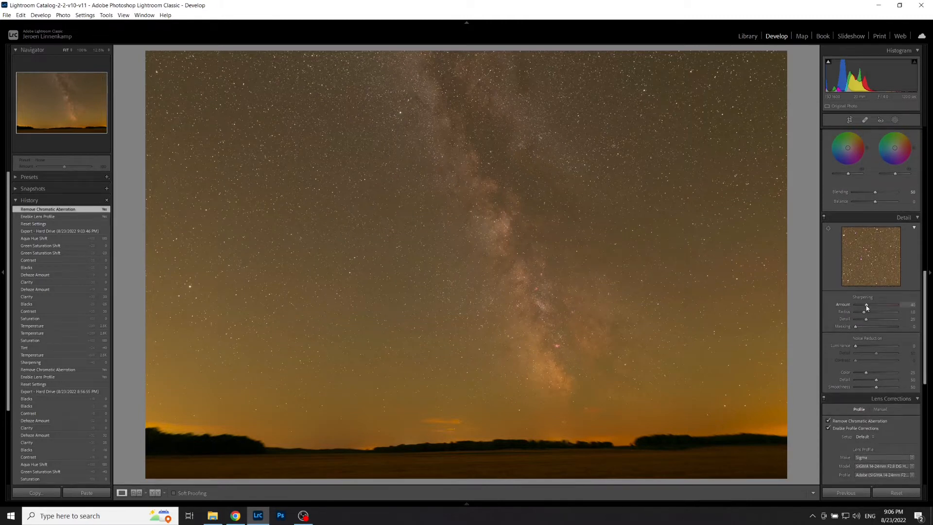
left_click_drag(867, 305, 851, 288)
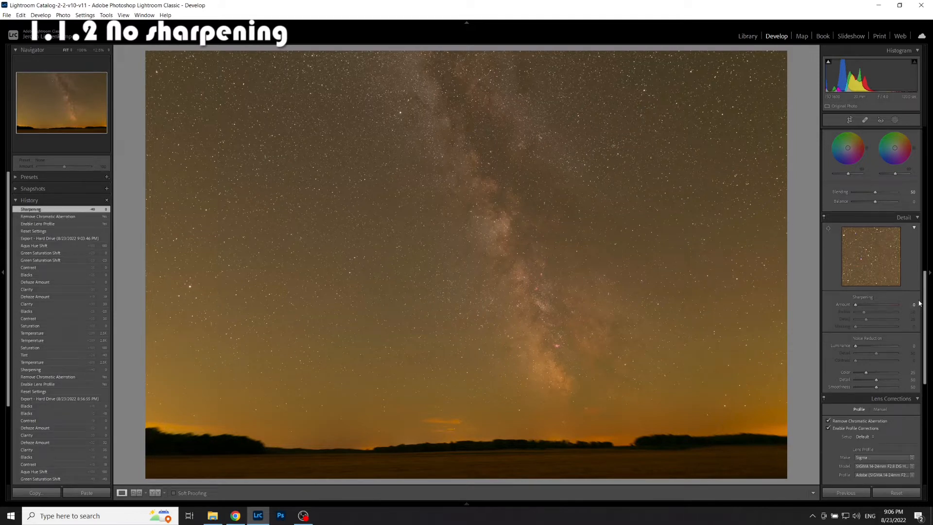
Set the sky photo's white balance to a temperature of 2500 and a tint of -40.
left_click_drag(925, 303, 923, 134)
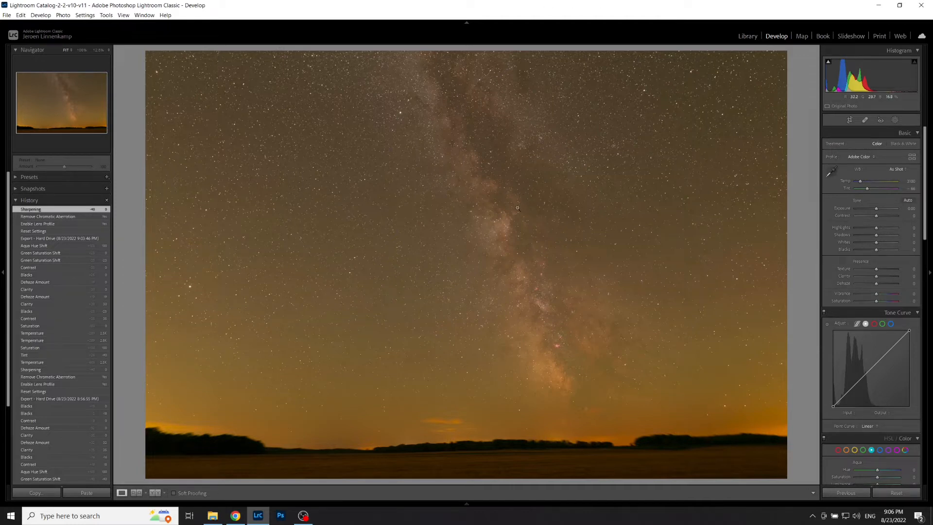
left_click(544, 277)
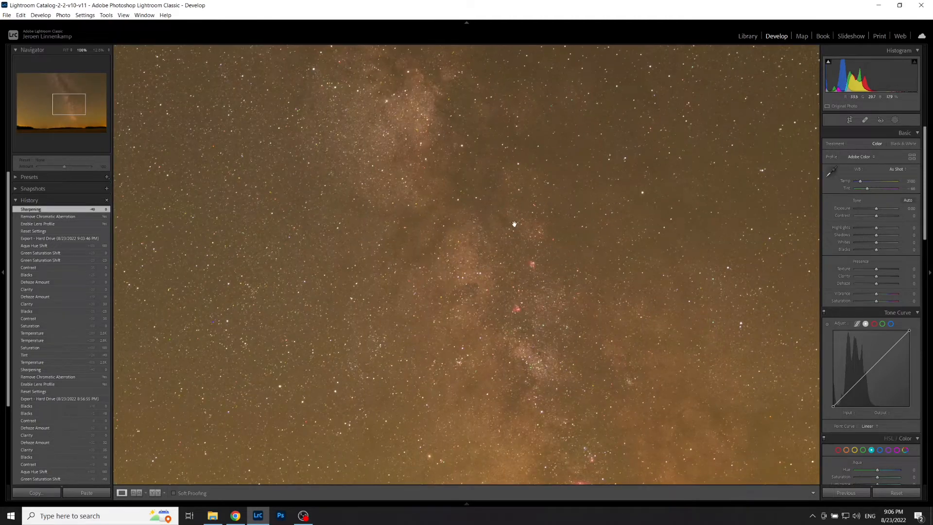
left_click(535, 305)
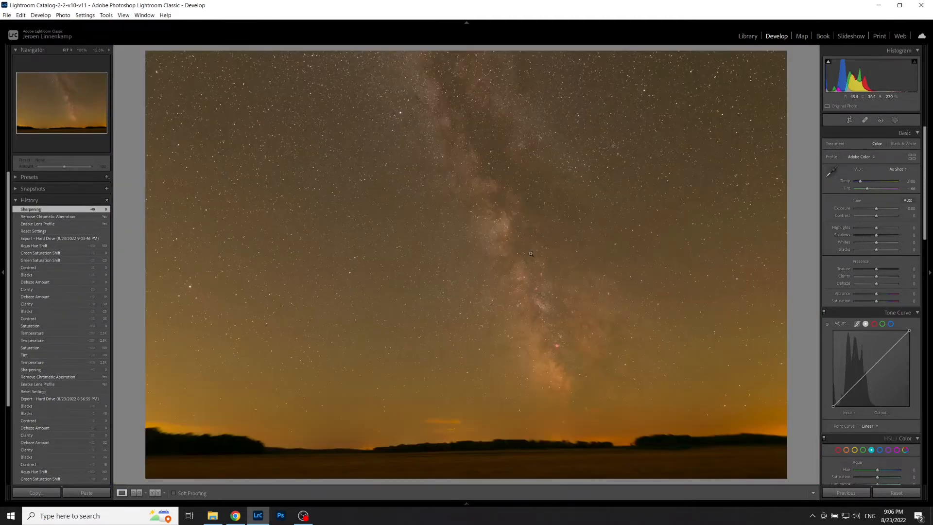
left_click(911, 183)
type("2500")
key("Return")
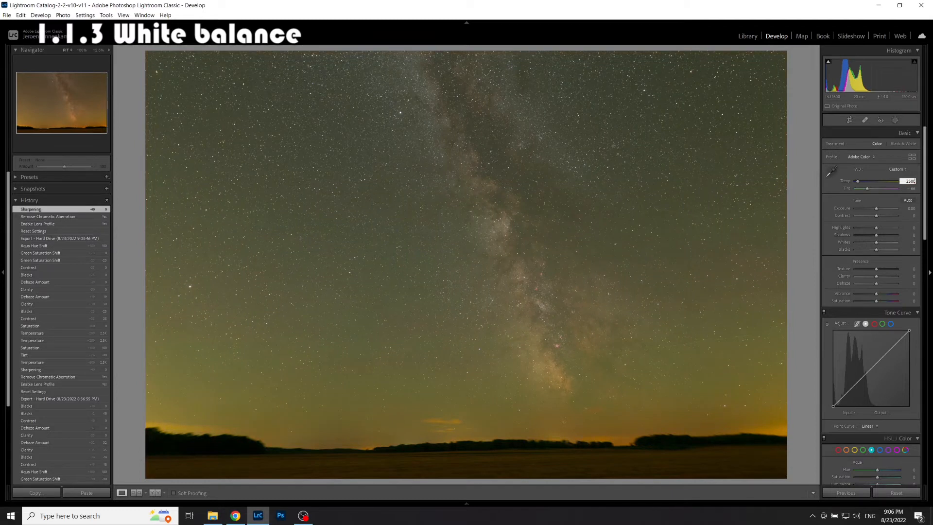
left_click(913, 190)
type("-40")
key("Return")
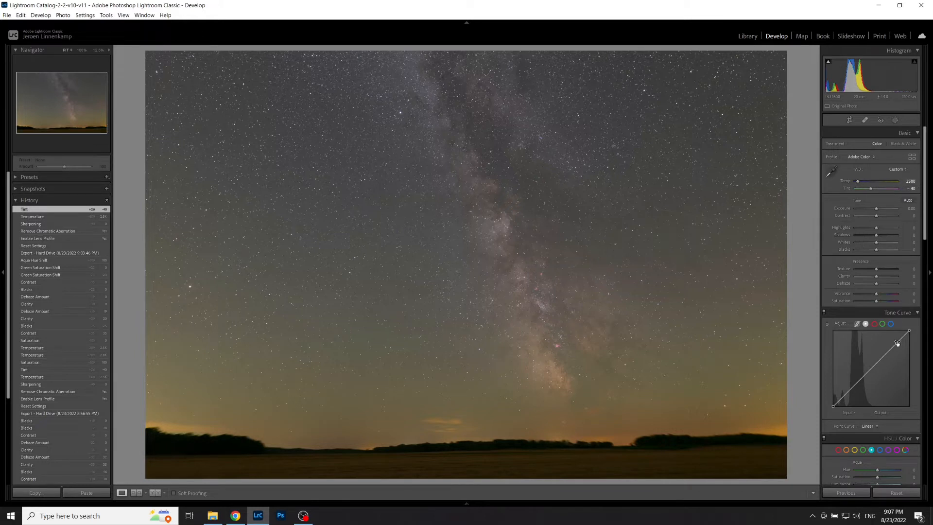
Check the white balance at +100 saturation with a warmer temperature, and restore saturation to 0 and temperature to 2500.
left_click_drag(877, 302, 919, 309)
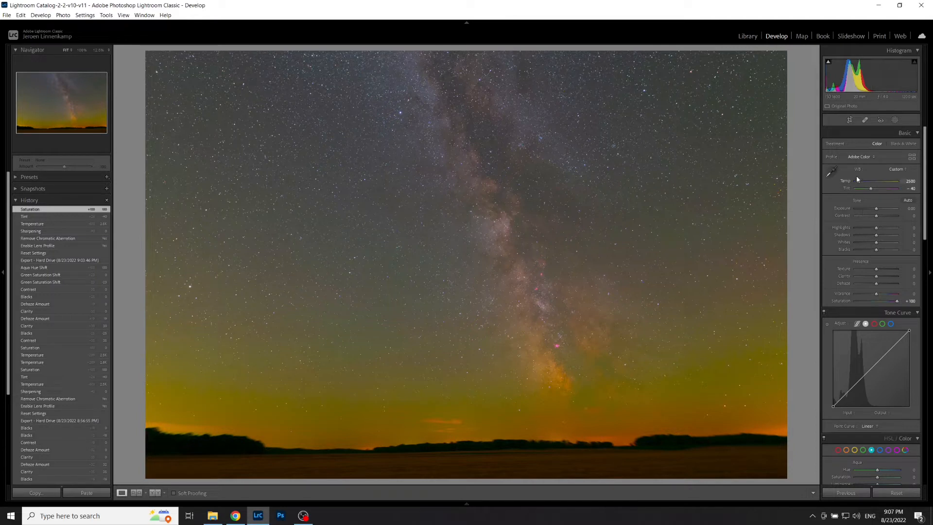
left_click_drag(858, 182, 861, 183)
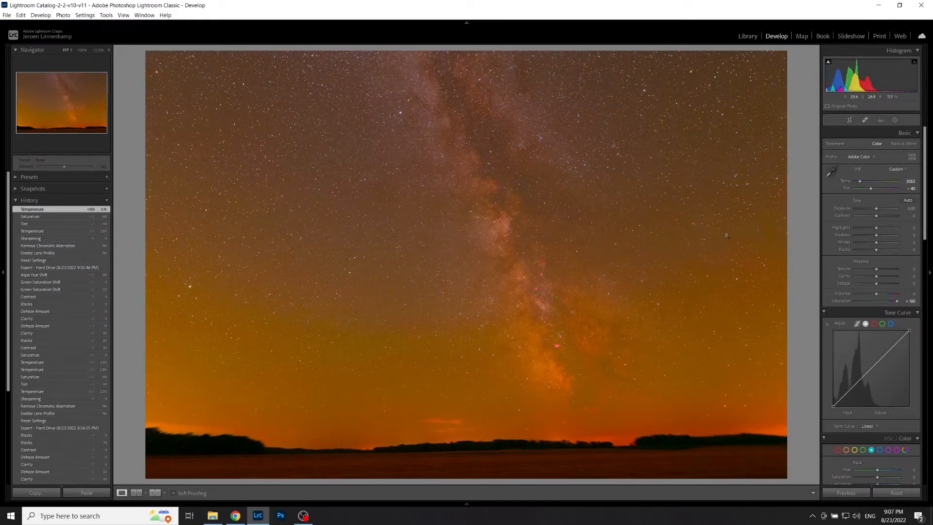
double_click(898, 302)
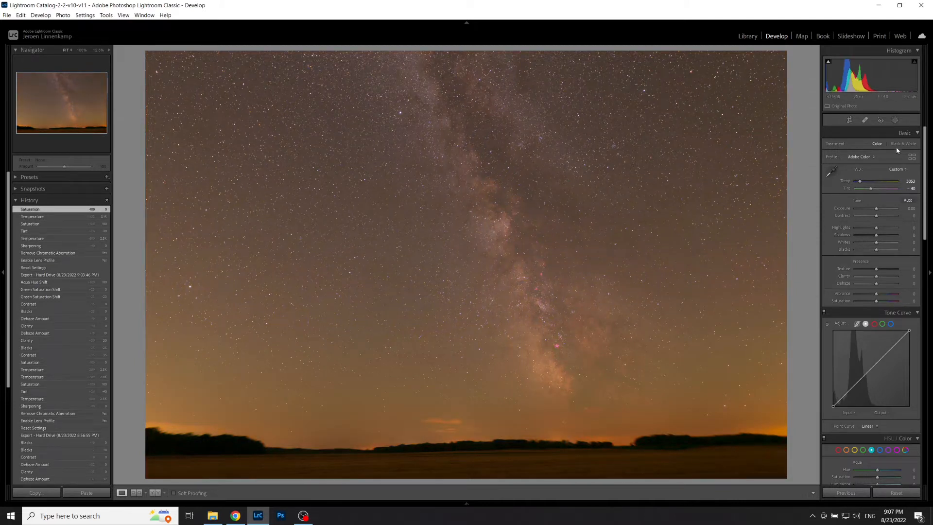
left_click(910, 181)
type("2500")
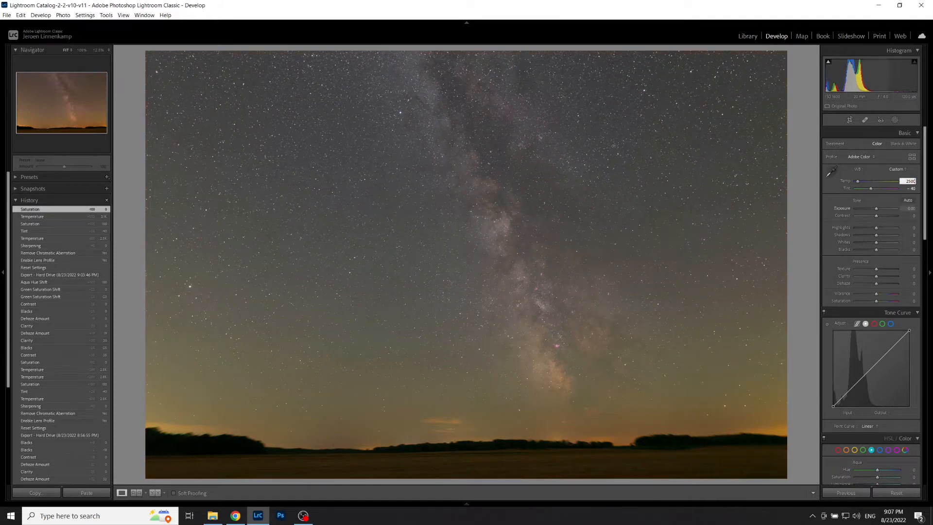
key("Return")
Try reducing the green saturation to -100 and reset it to 0.
left_click_drag(925, 183, 925, 247)
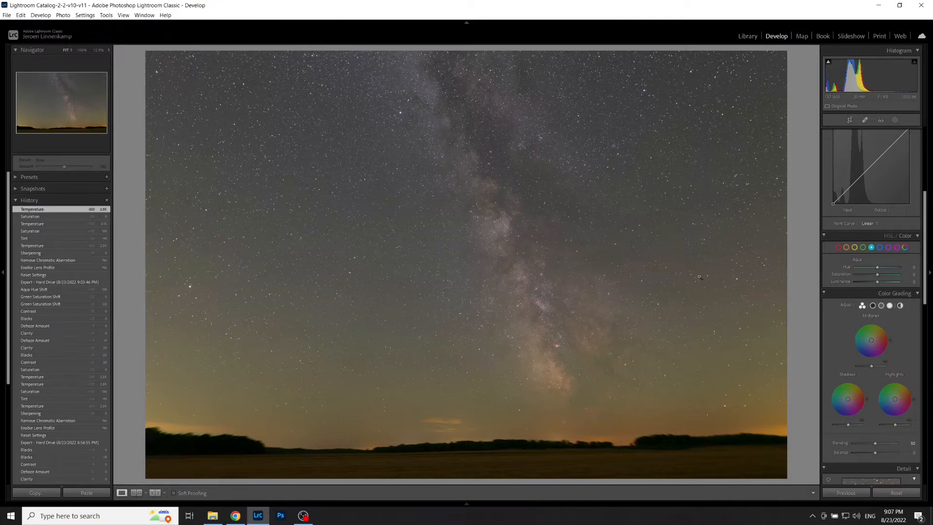
left_click(864, 247)
left_click_drag(864, 273, 854, 274)
double_click(855, 274)
Shift the aqua hue to +100 in the HSL/Color adjustments.
left_click(871, 247)
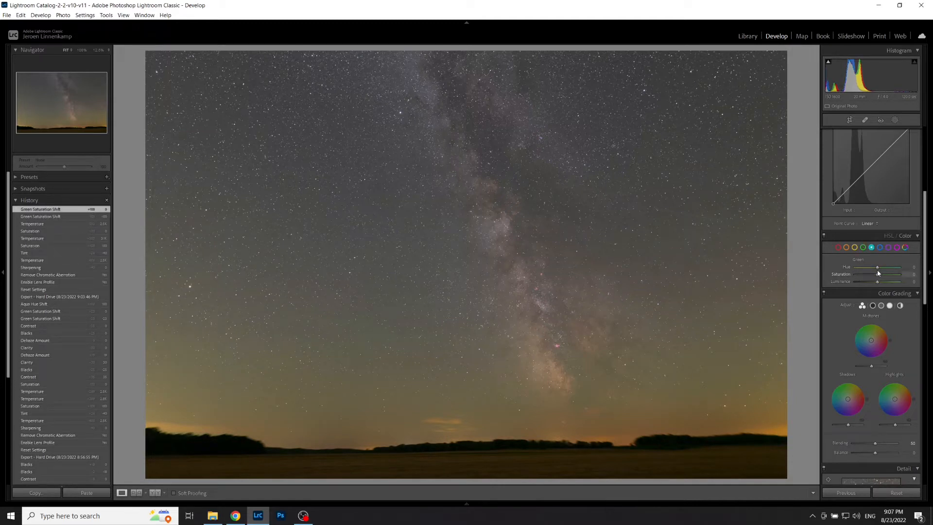
left_click_drag(878, 267, 907, 274)
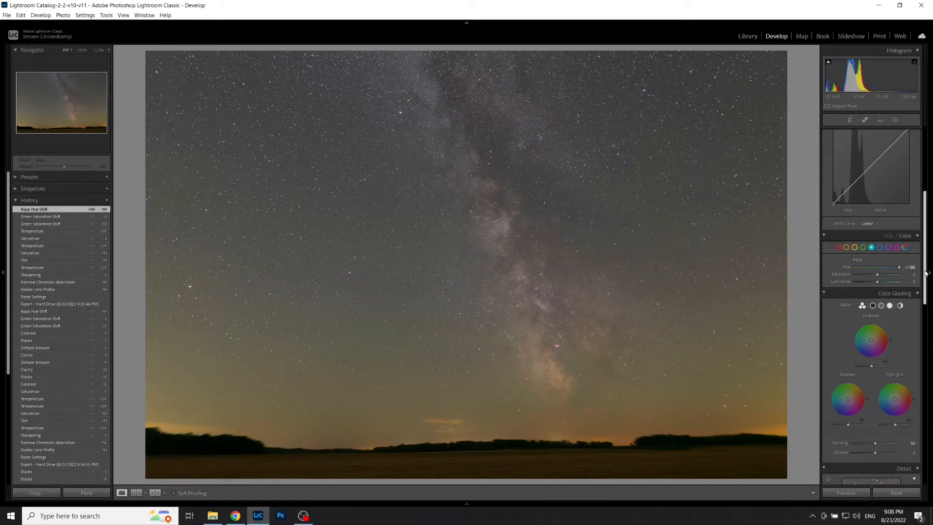
scroll(926, 273, "up", 5)
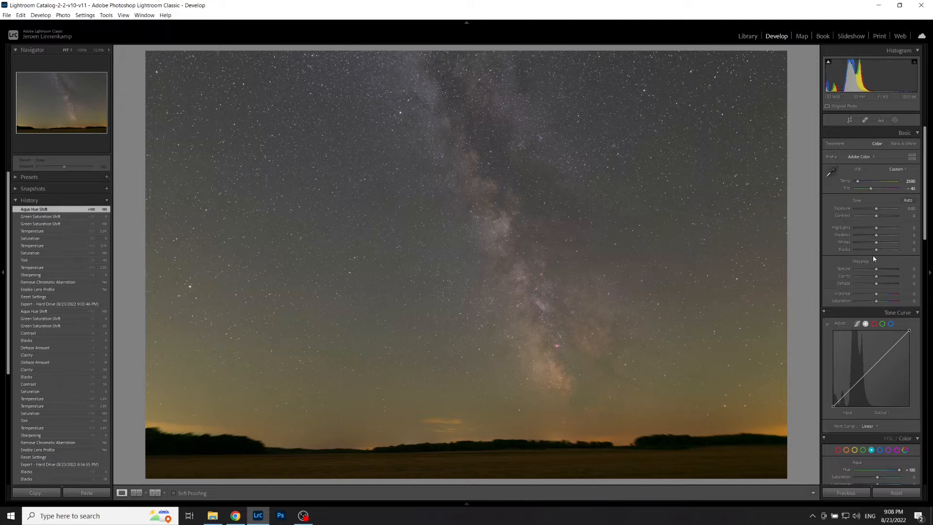
Return to the Library grid and copy all develop settings from the fourth sky photo.
left_click(747, 36)
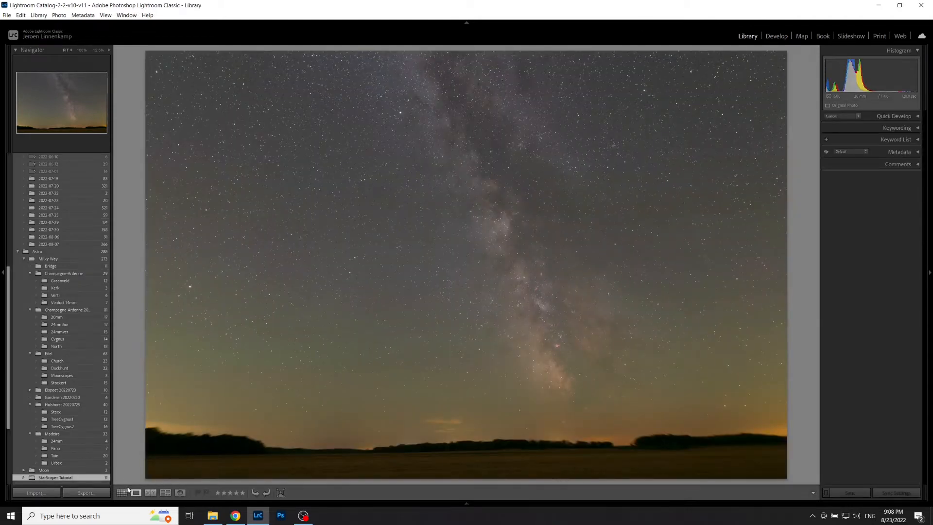
left_click(122, 492)
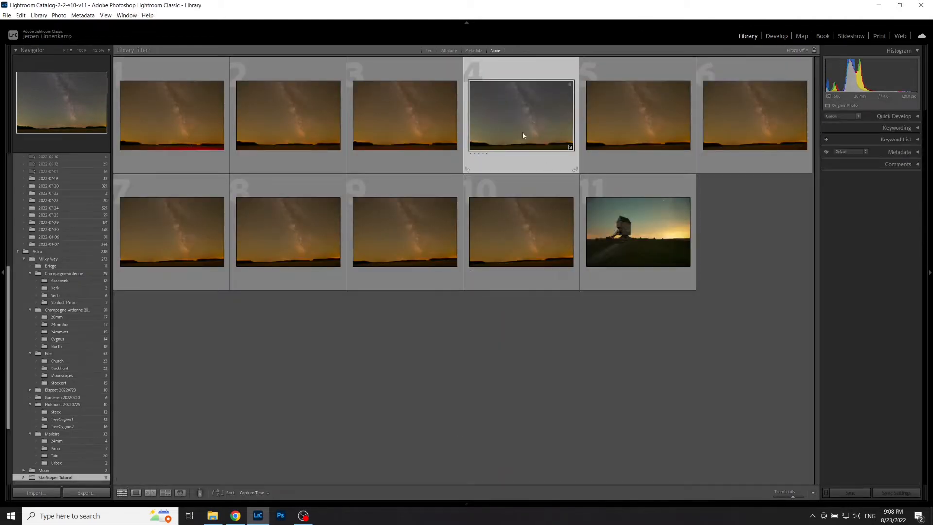
right_click(514, 120)
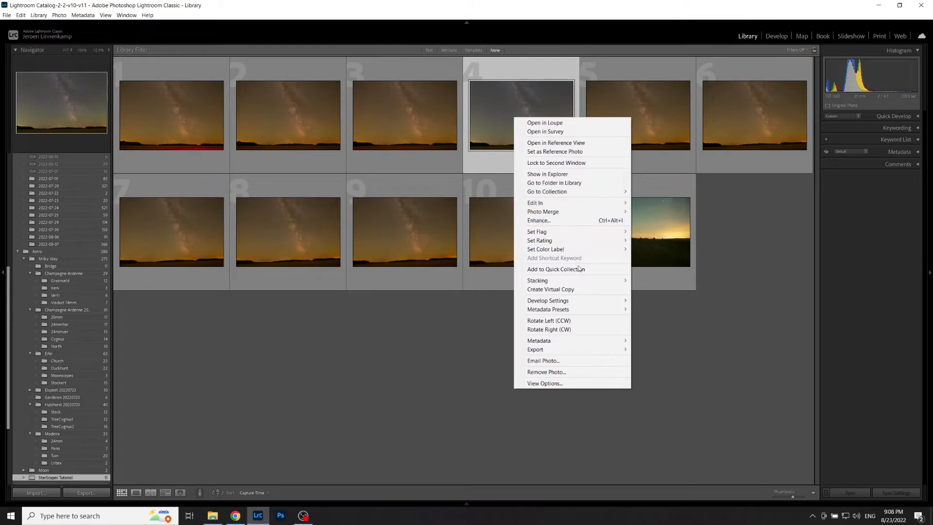
mouse_move(573, 301)
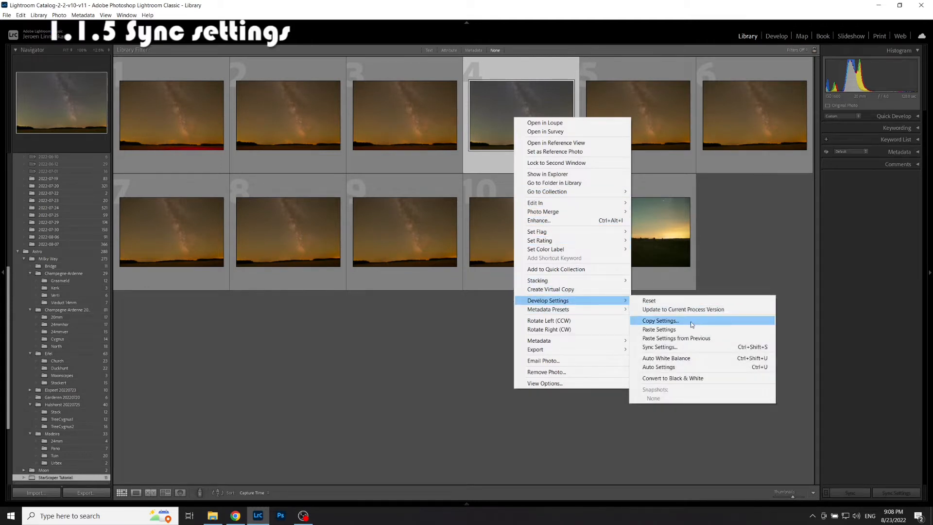
left_click(649, 322)
left_click(401, 290)
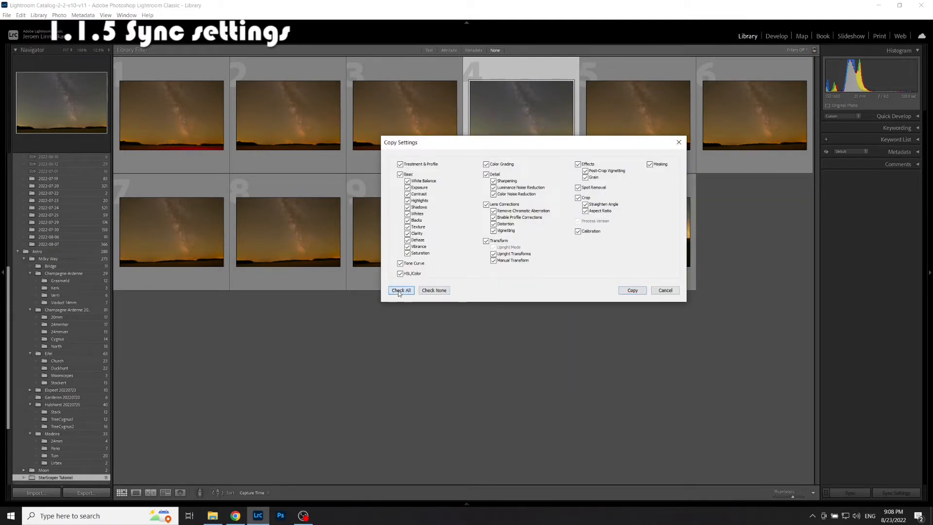
left_click(632, 290)
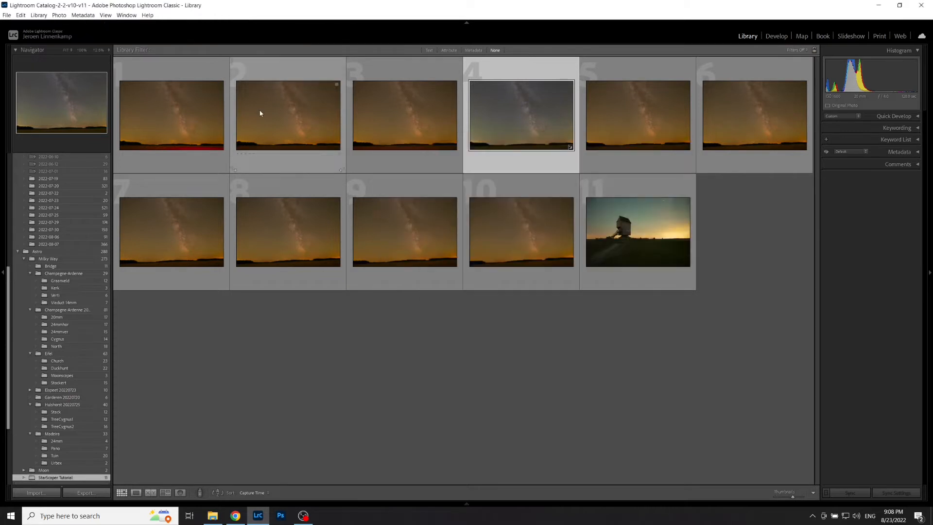
Paste the copied develop settings onto the other nine sky photos, leaving out the windmill photo.
left_click(158, 112)
right_click(534, 123)
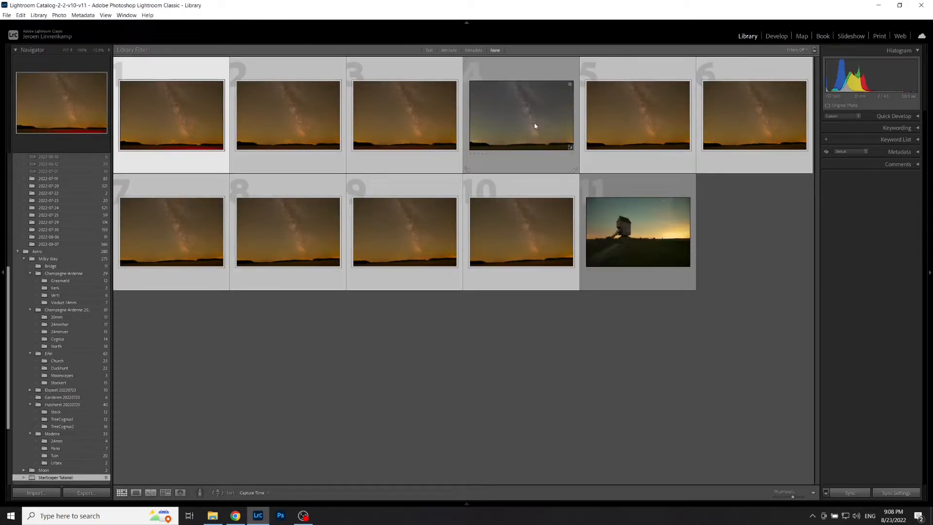
mouse_move(611, 310)
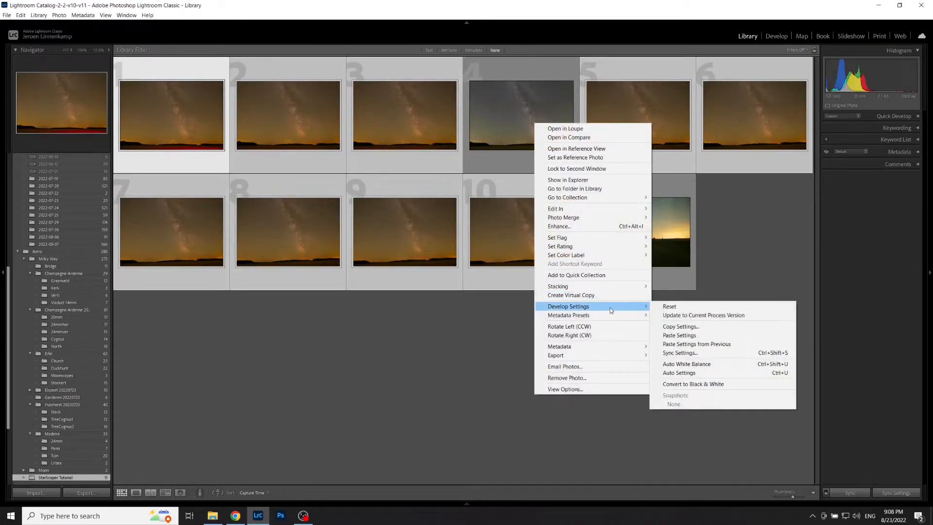
left_click(705, 335)
left_click(543, 348)
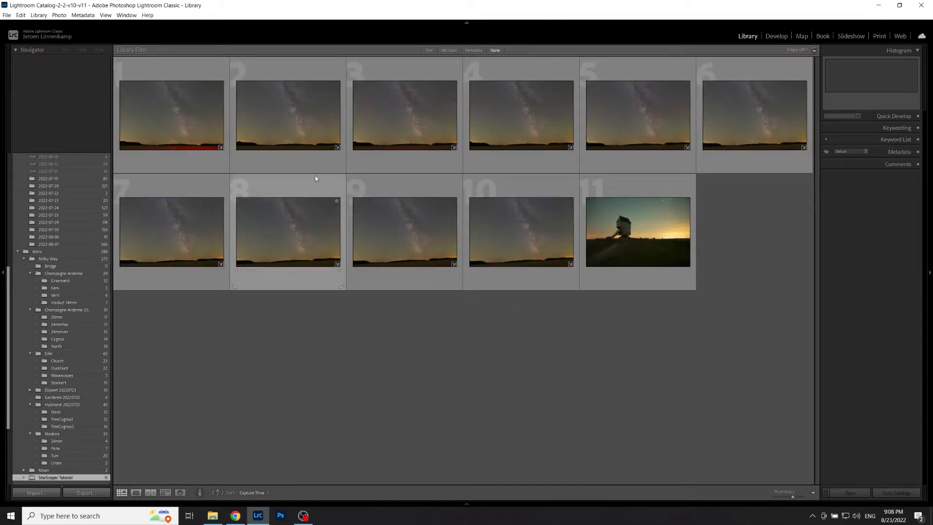
Export the ten sky photos, without the windmill photo, as uncompressed 16-bit sRGB TIFF files to the StarScaper Tutorial folder.
left_click(195, 125)
left_click(502, 233, "shift")
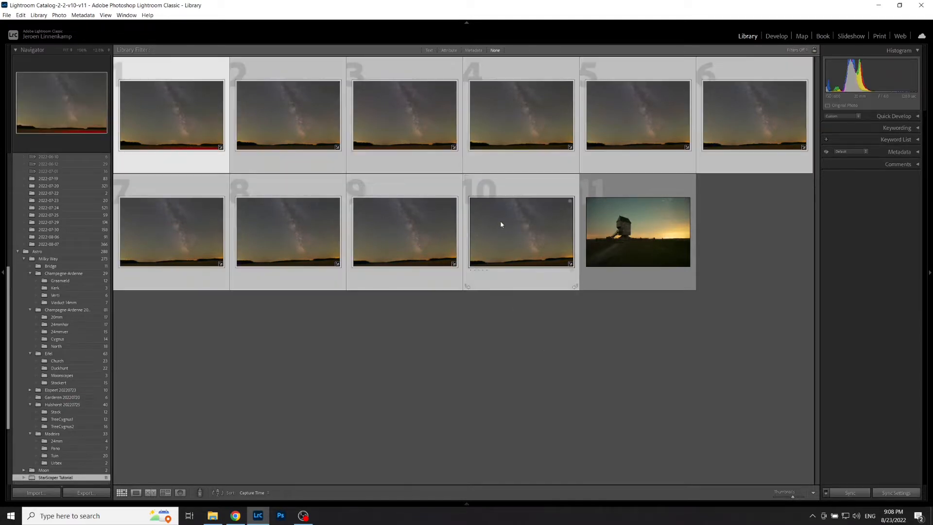
right_click(502, 225)
mouse_move(556, 463)
left_click(650, 364)
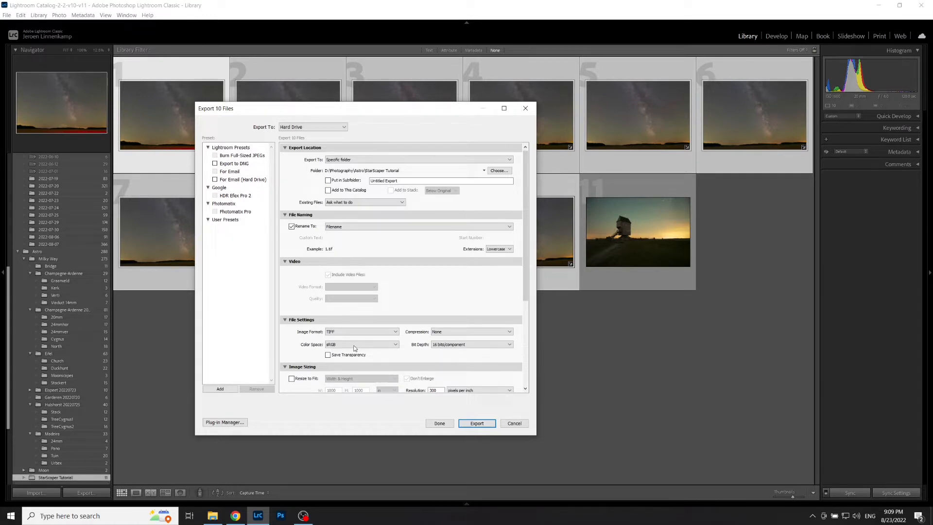
left_click(477, 424)
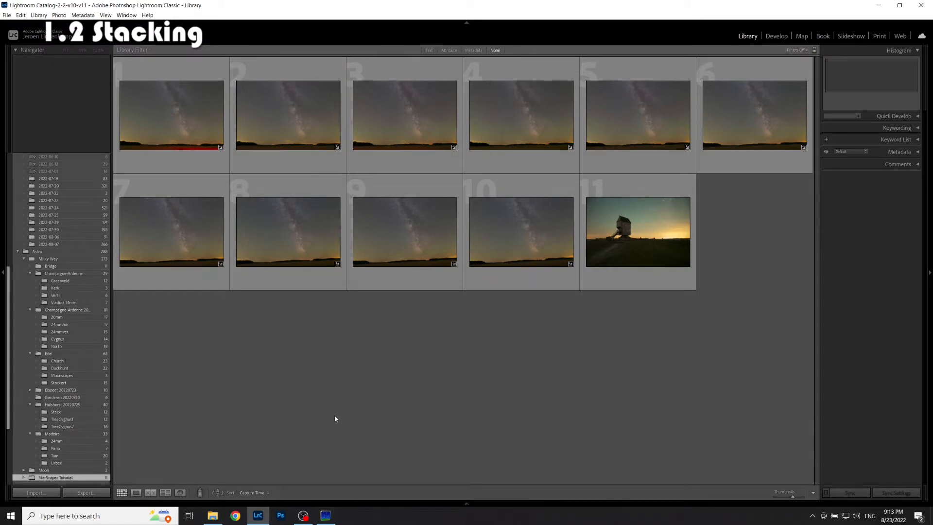
Switch to Sequator and load the ten exported TIFF files, 1 to 10, from the StarScaper Tutorial folder as star images.
left_click(326, 516)
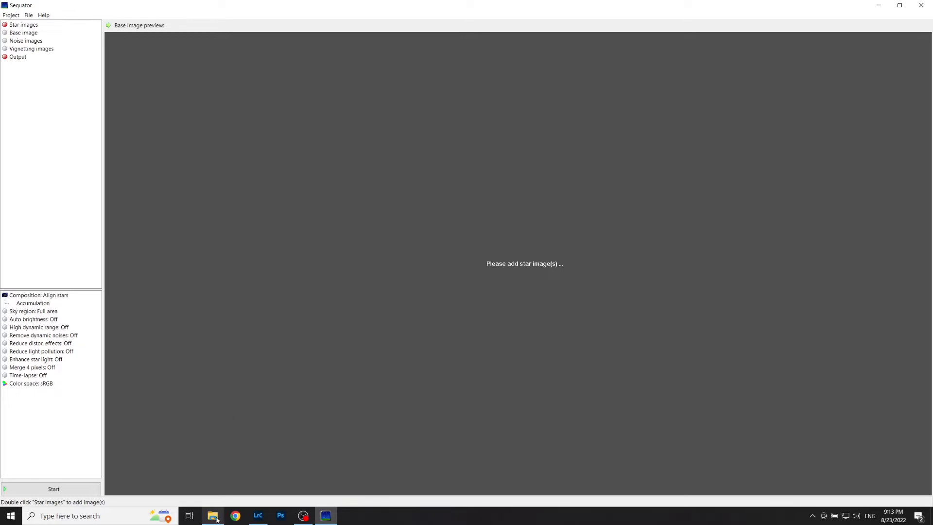
mouse_move(215, 517)
left_click(223, 502)
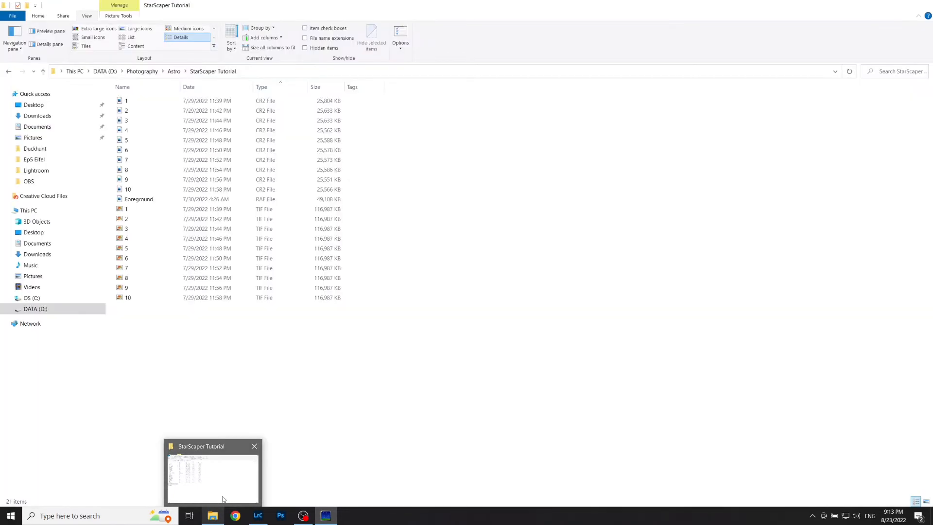
left_click(167, 209)
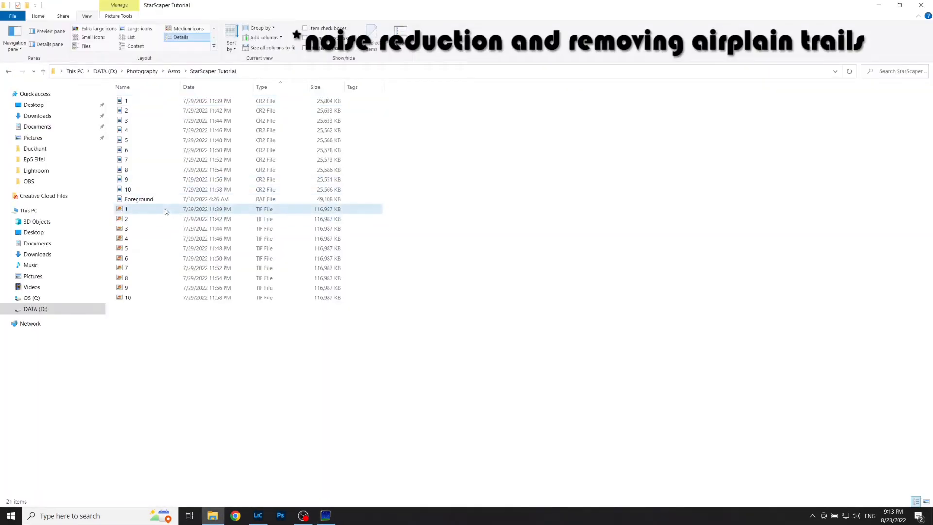
left_click(156, 298, "shift")
left_click_drag(153, 207, 307, 304)
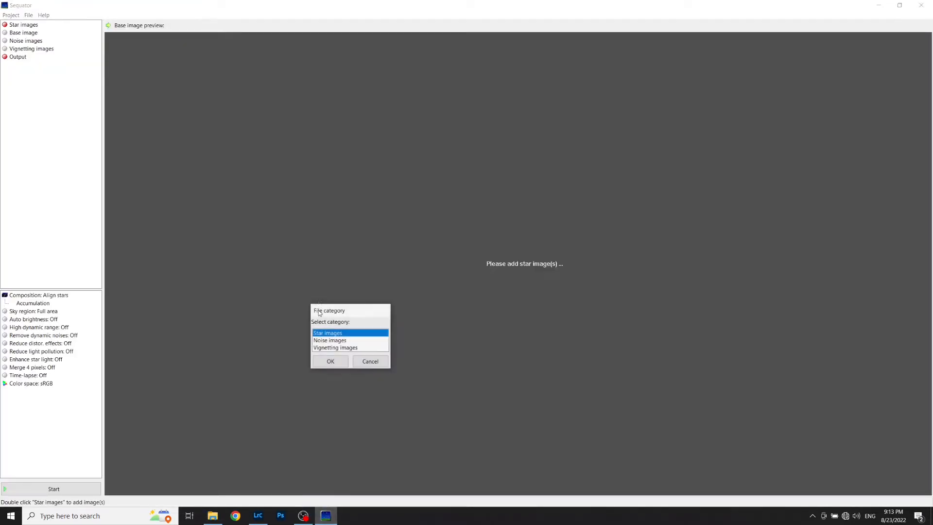
left_click(341, 362)
Set the output to an uncompressed TIFF named Stacked in the StarScaper Tutorial folder.
double_click(22, 149)
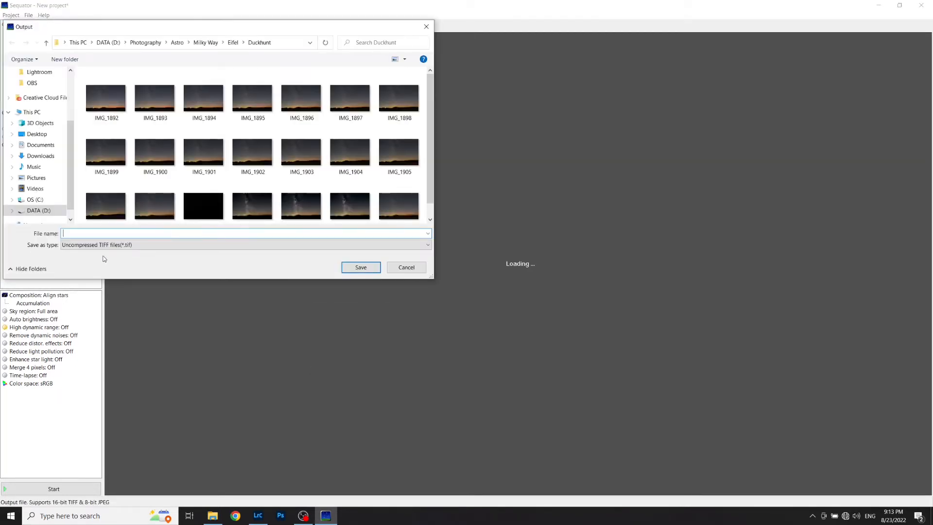
left_click(177, 42)
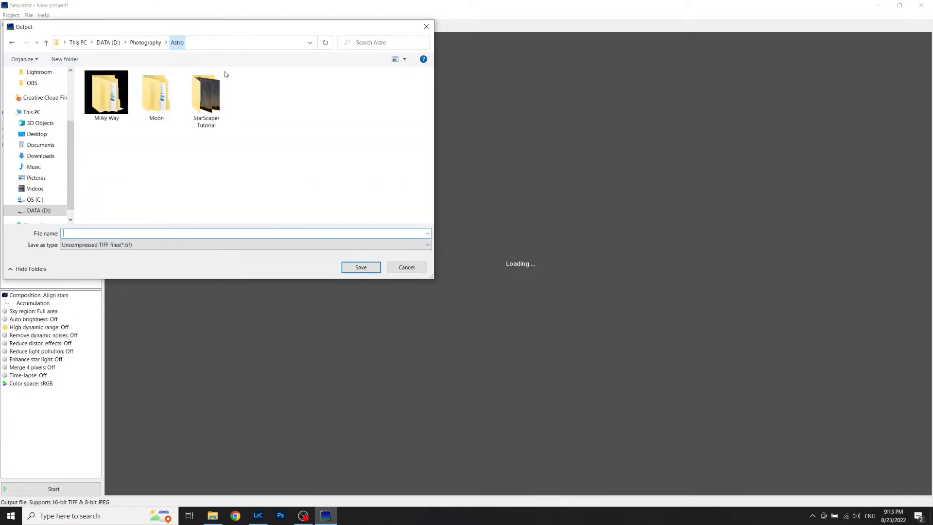
double_click(211, 107)
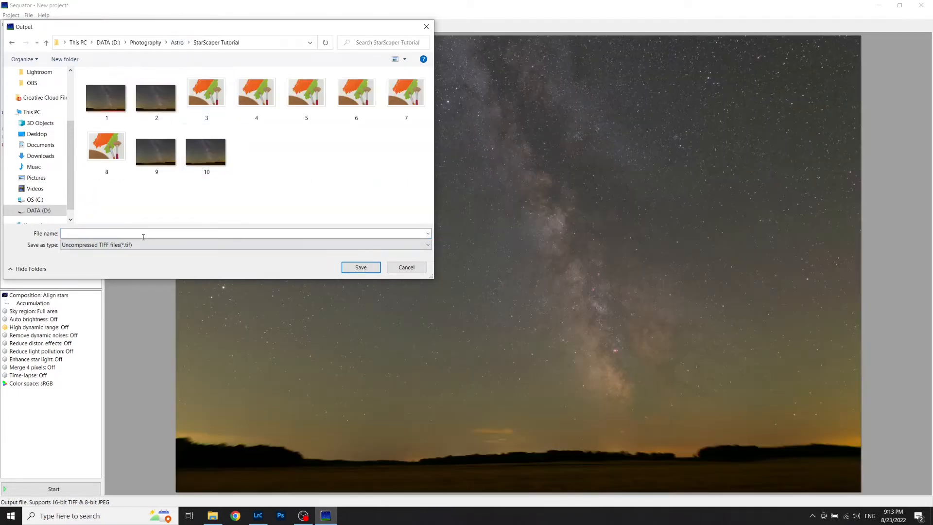
left_click(158, 233)
type("Stacked")
left_click(344, 267)
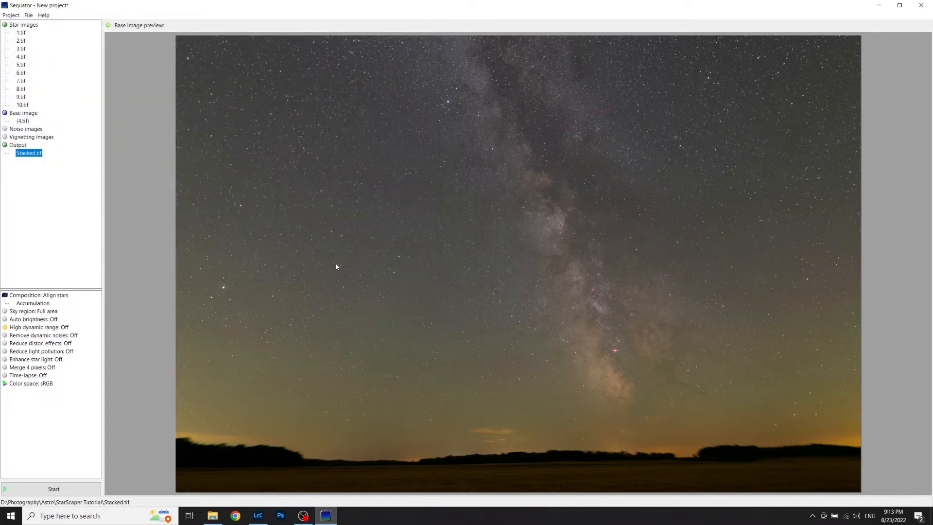
Set the composition to Align stars with Select best pixels, and paint an irregular sky mask over the whole sky above the tree line.
left_click(41, 305)
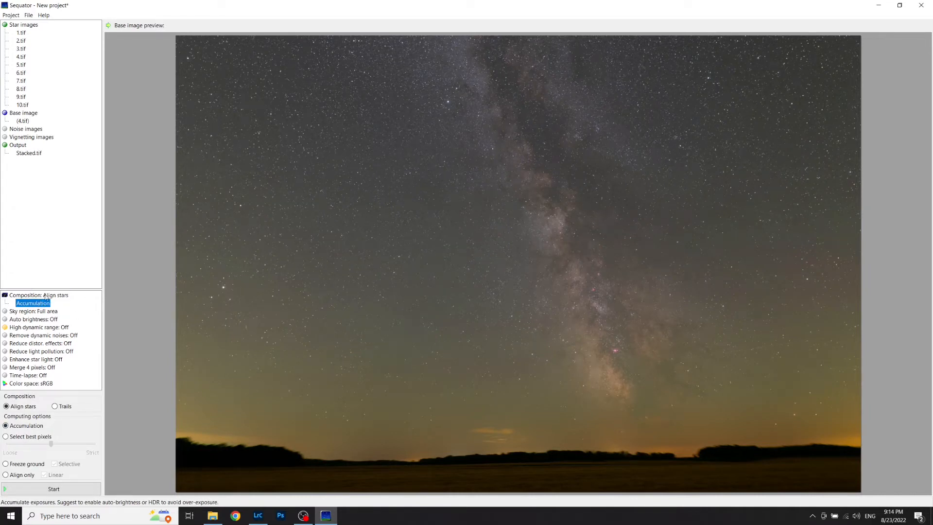
left_click(32, 437)
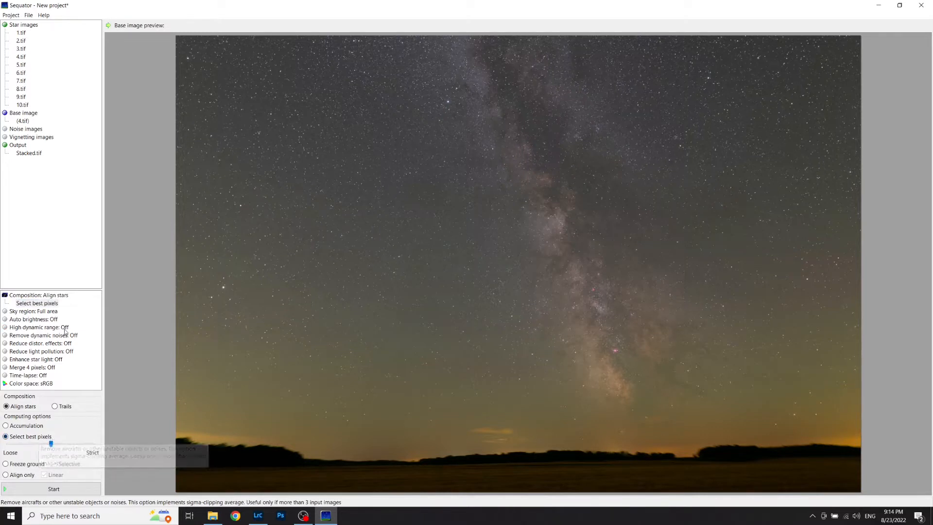
left_click(42, 312)
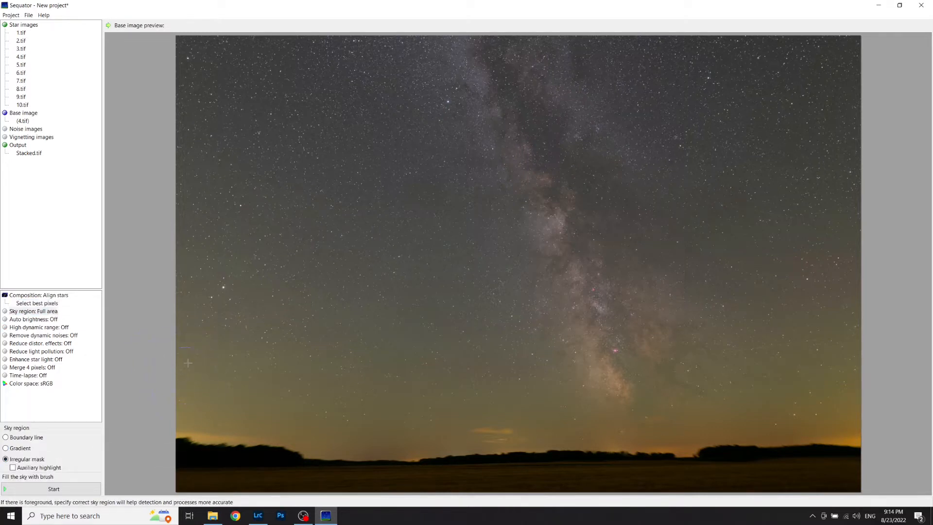
mouse_move(189, 358)
left_mouse_down()
mouse_move(366, 376)
mouse_move(826, 362)
mouse_move(828, 278)
mouse_move(379, 306)
mouse_move(214, 233)
mouse_move(826, 161)
mouse_move(822, 73)
mouse_move(233, 73)
mouse_move(193, 163)
mouse_move(860, 125)
left_mouse_up()
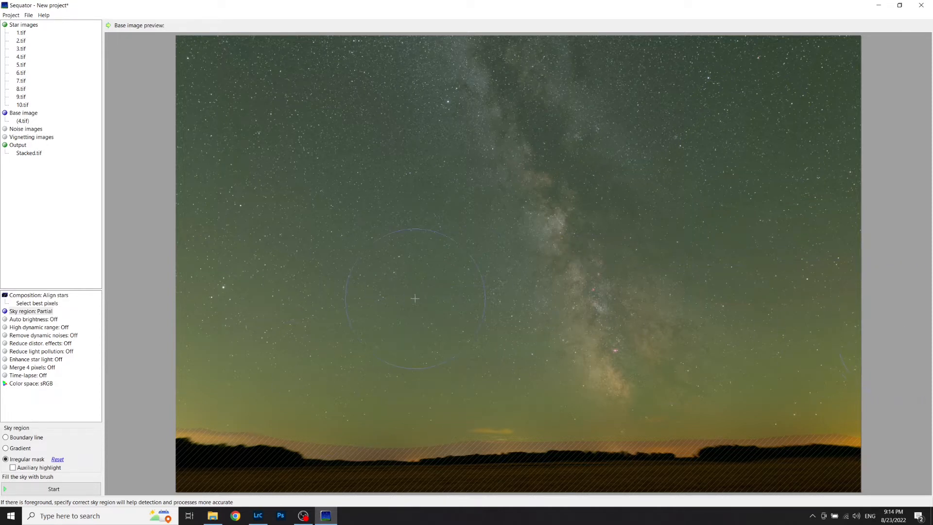
Leave auto brightness and high dynamic range off, turn on dynamic noise removal, and set distortion effect reduction to Complex.
left_click(33, 319)
left_click(52, 329)
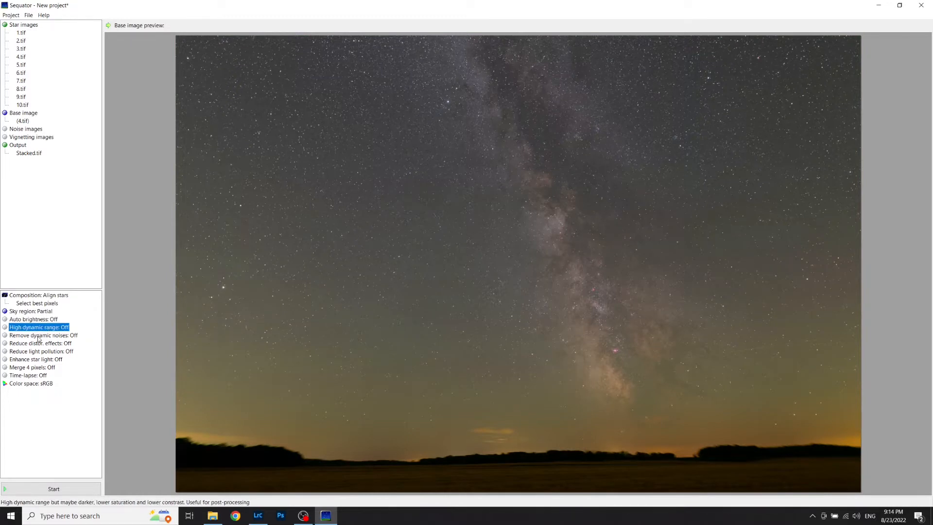
double_click(39, 336)
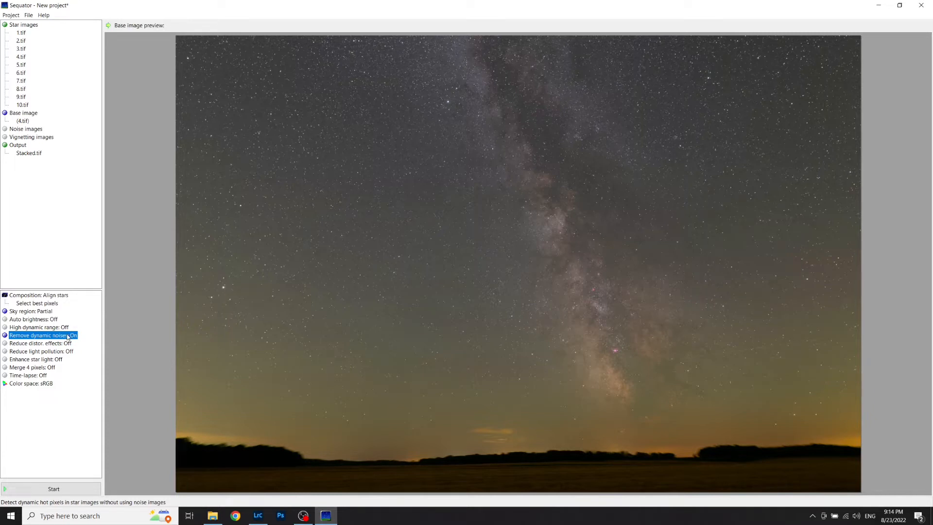
left_click(44, 346)
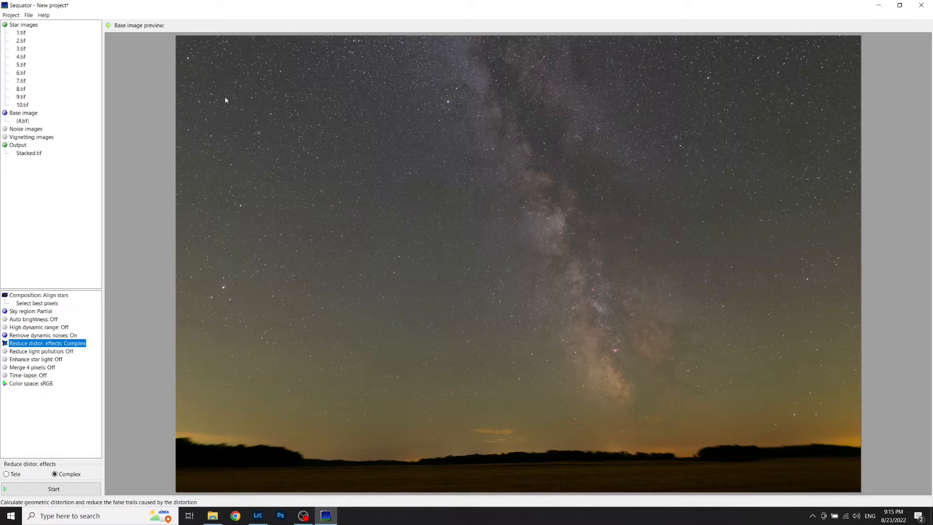
Check that light pollution reduction is off and the color space is sRGB, and run the stacking through to completion.
left_click(53, 353)
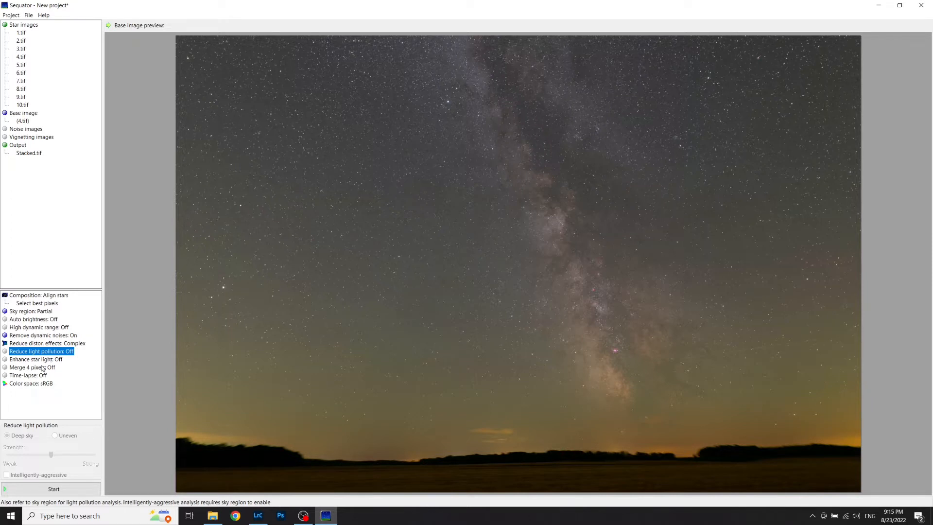
left_click(42, 384)
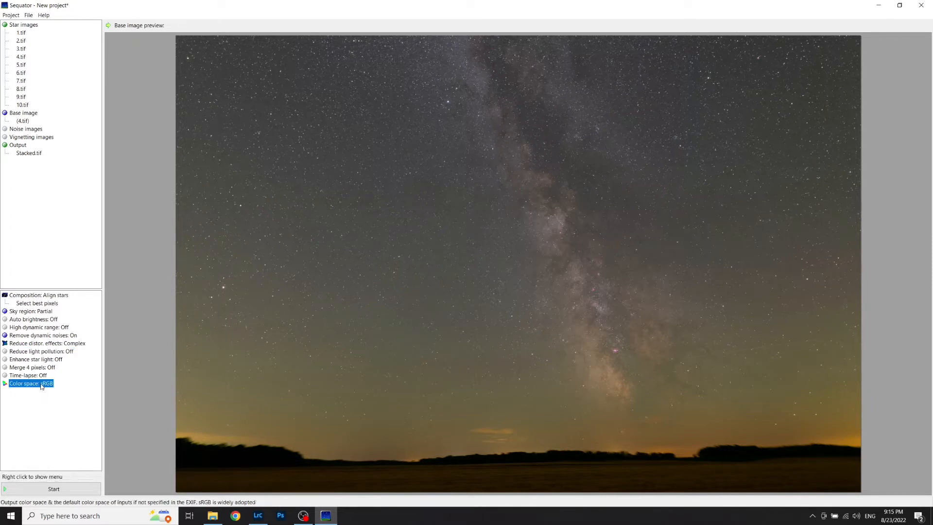
left_click(52, 490)
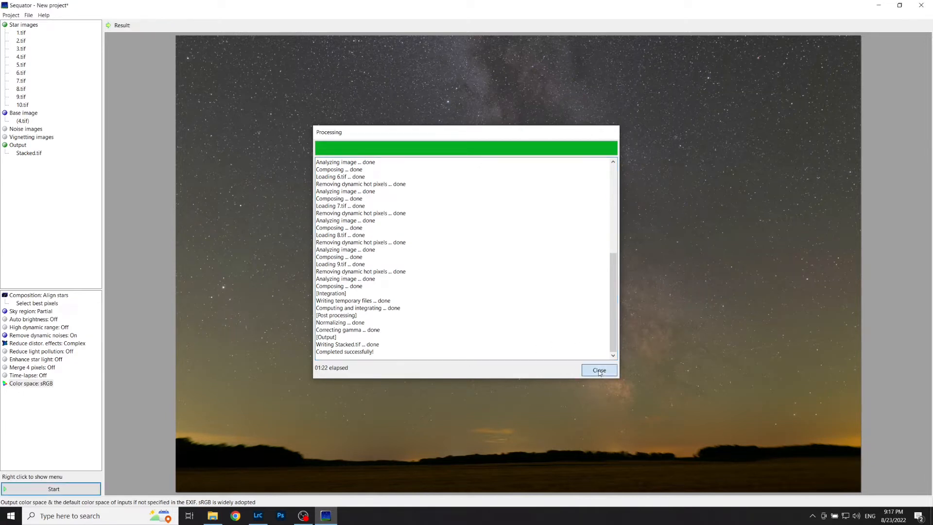
left_click(600, 370)
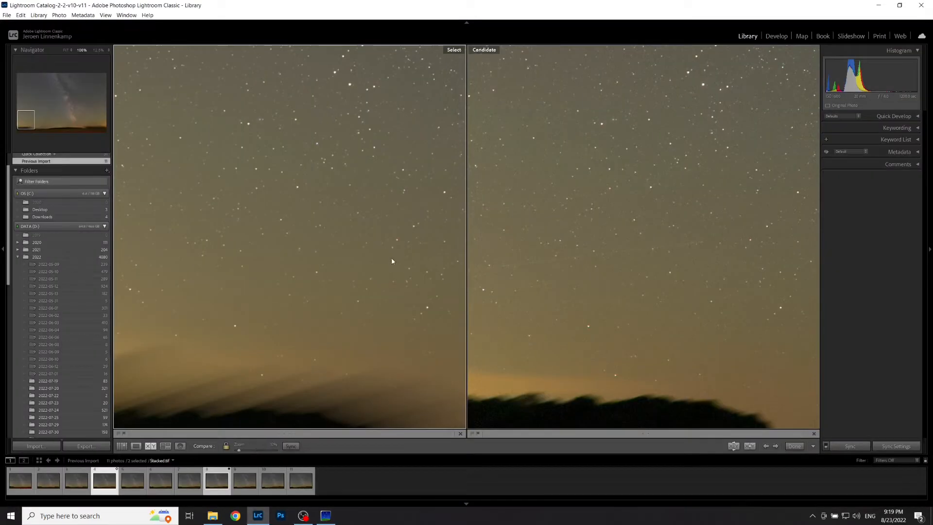
In Lightroom, compare the stacked image with a single frame at full and 100% view, examining stars, noise, airplane trails and the horizon.
left_click(392, 258)
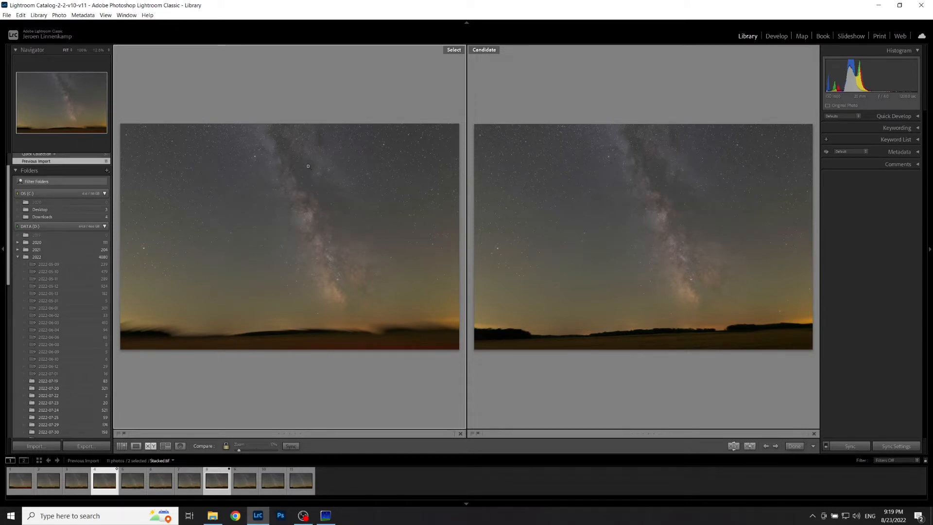
left_click(250, 321)
left_click_drag(326, 298, 450, 277)
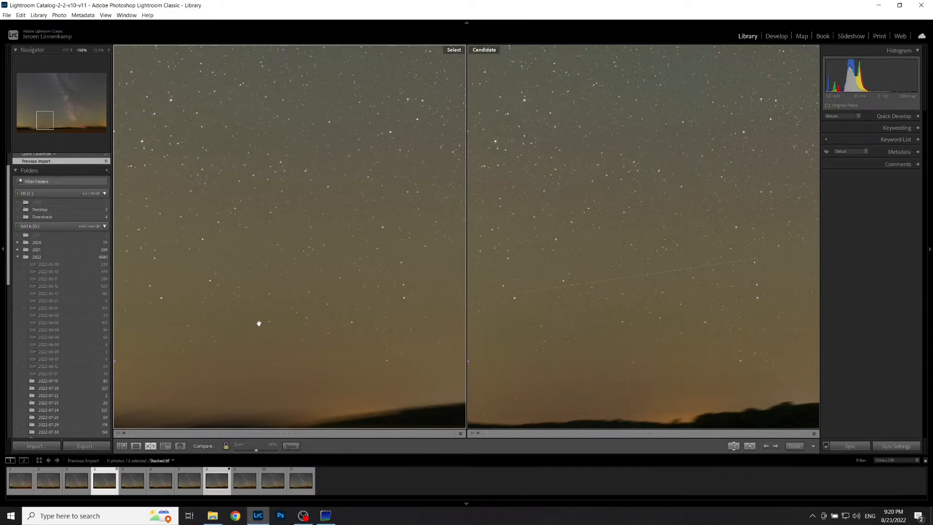
left_click_drag(277, 322, 337, 323)
left_click_drag(228, 251, 354, 297)
left_click_drag(224, 195, 359, 290)
left_click_drag(225, 175, 310, 246)
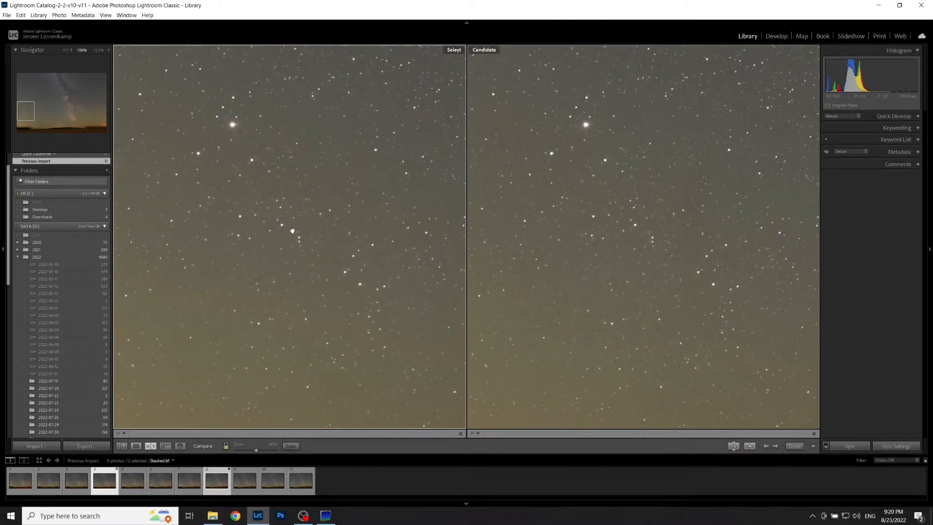
left_click(263, 184)
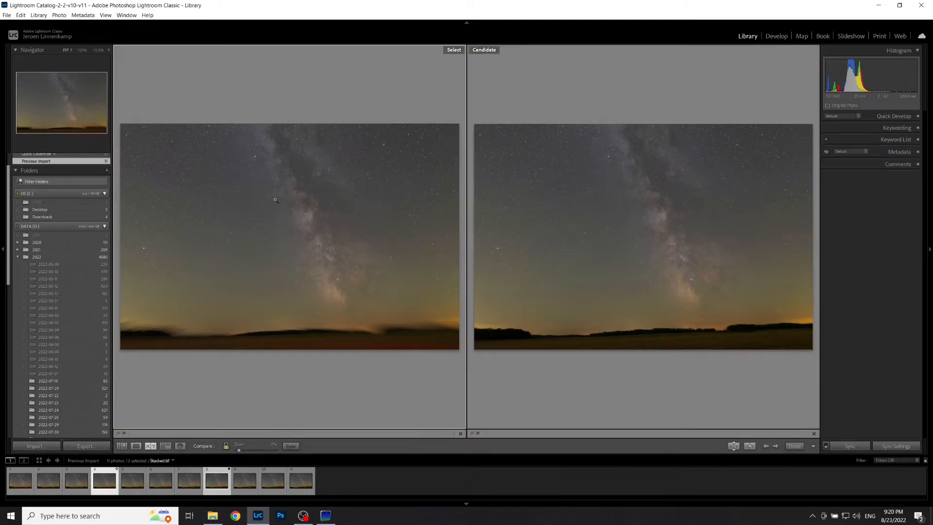
Show Stacked.tif on its own and open it for editing in Adobe Photoshop 2022.
key("e")
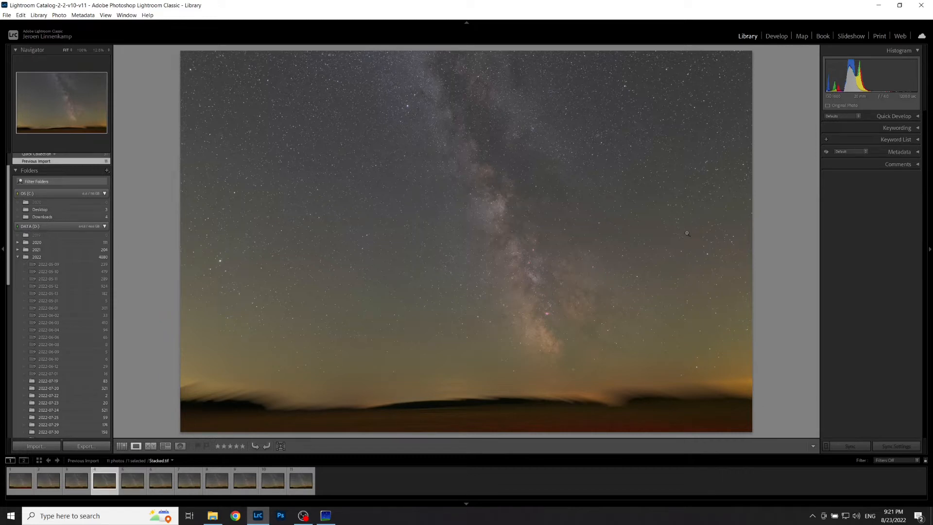
right_click(267, 248)
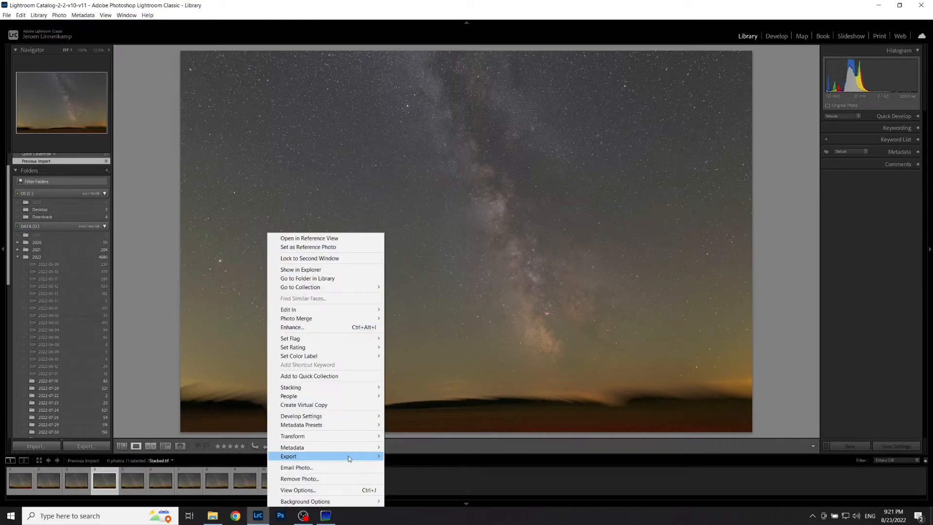
mouse_move(348, 456)
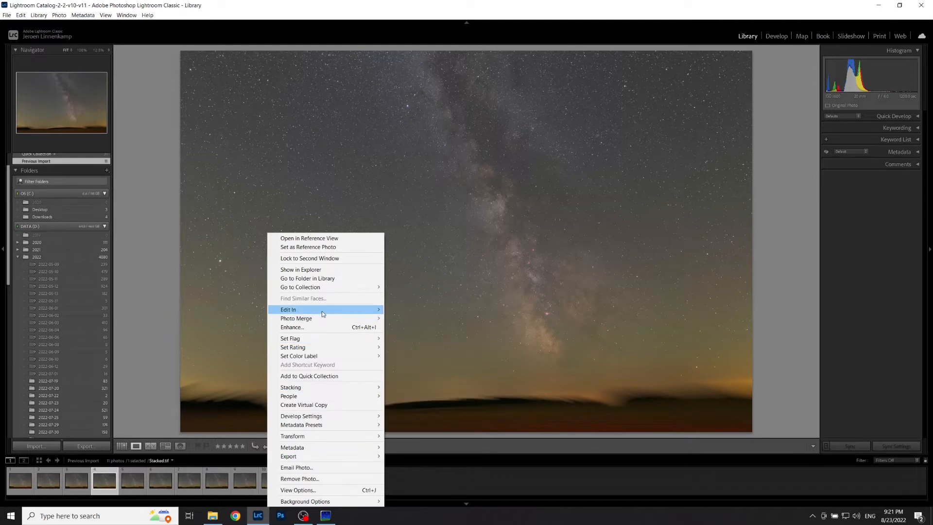
mouse_move(325, 309)
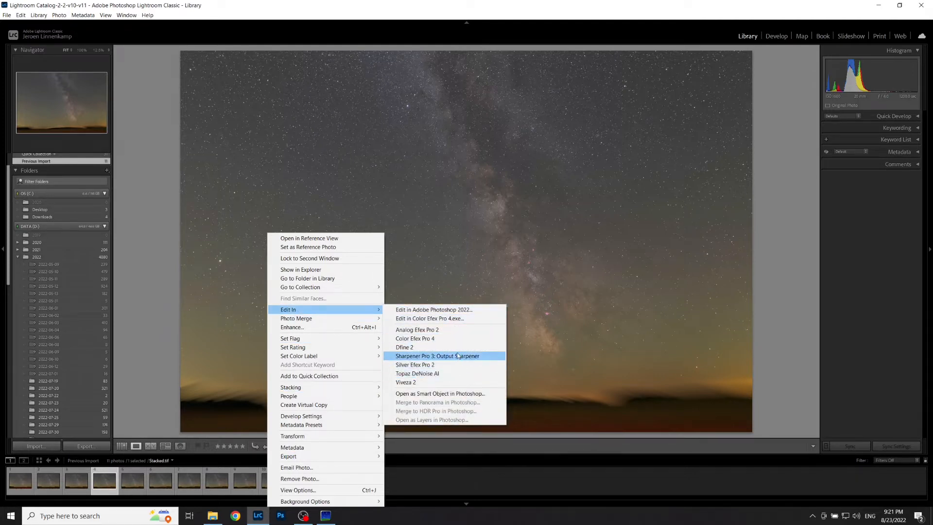
left_click(468, 310)
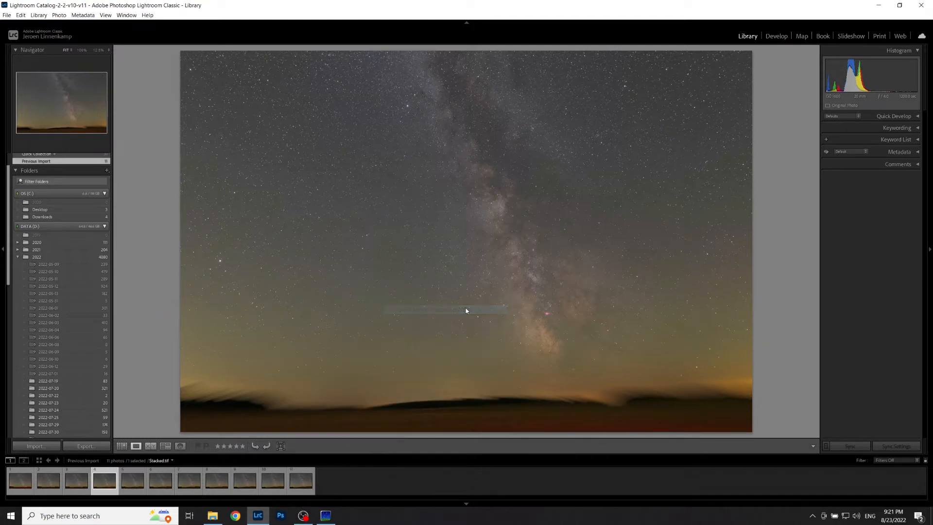
left_click(671, 348)
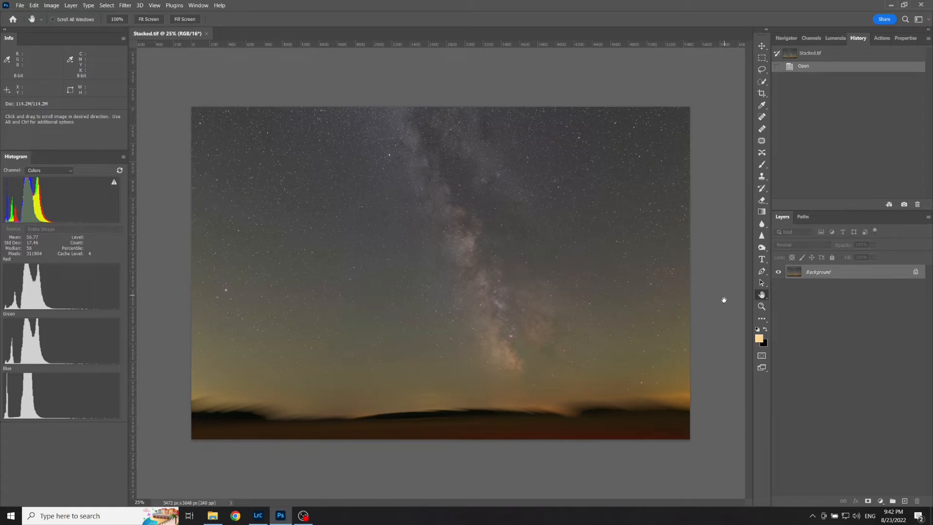
Duplicate the Background layer of Stacked.tif as Background copy.
right_click(828, 276)
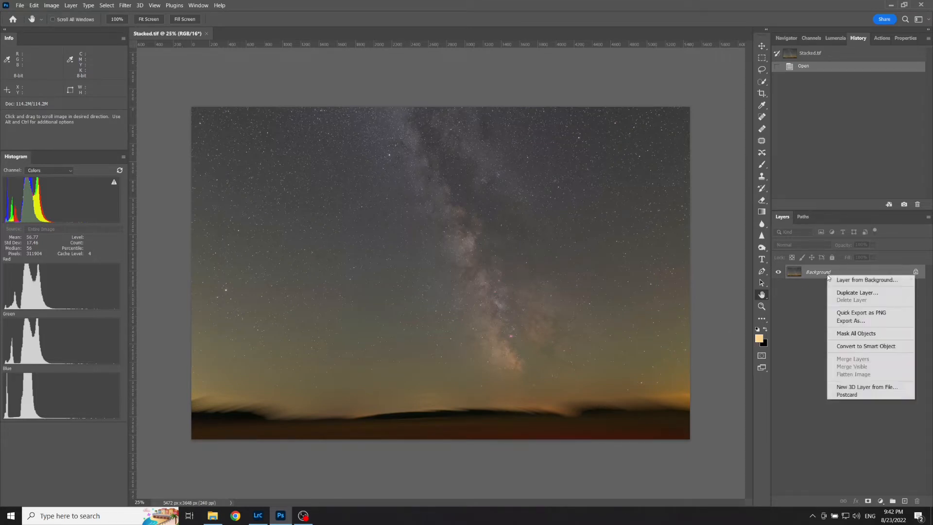
left_click(870, 293)
left_click(542, 146)
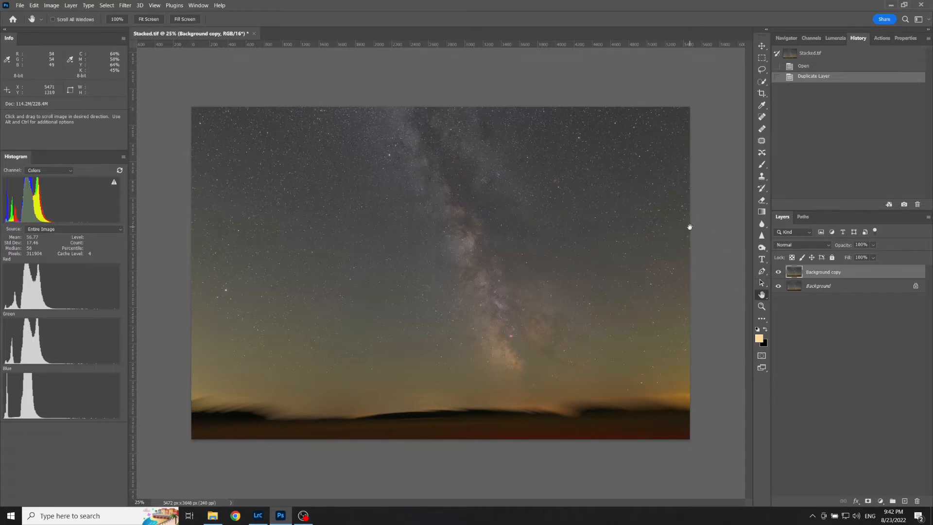
Darken the Background copy layer with Levels, setting the RGB black input level to 35.
key("ctrl+l")
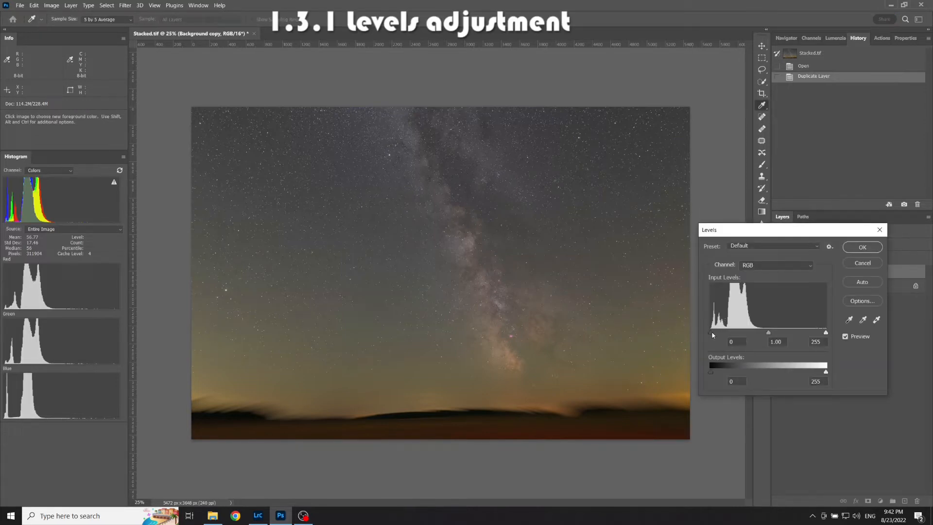
left_click_drag(713, 334, 728, 339)
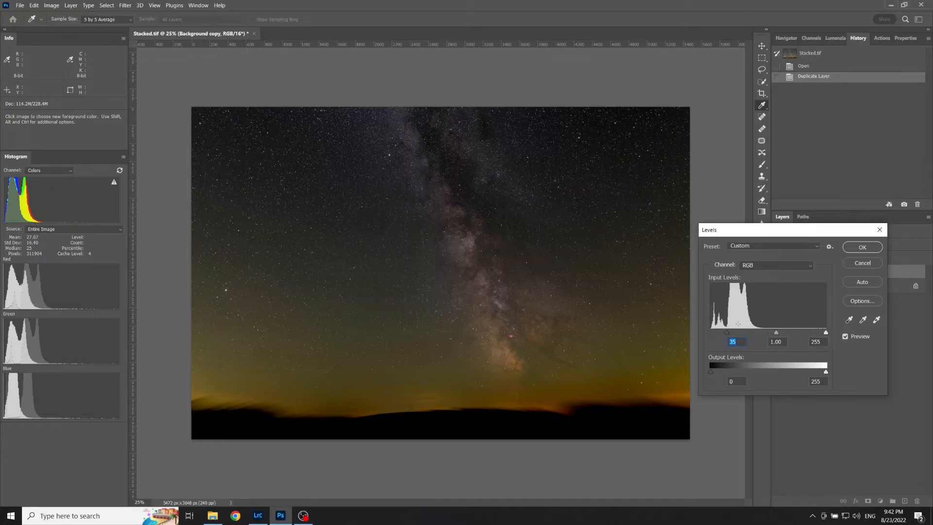
left_click(862, 247)
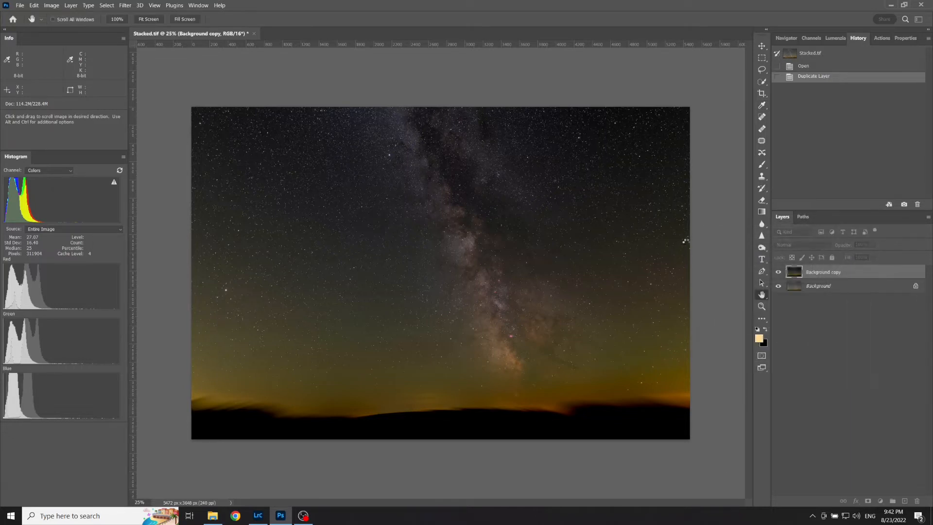
key("h")
key("z")
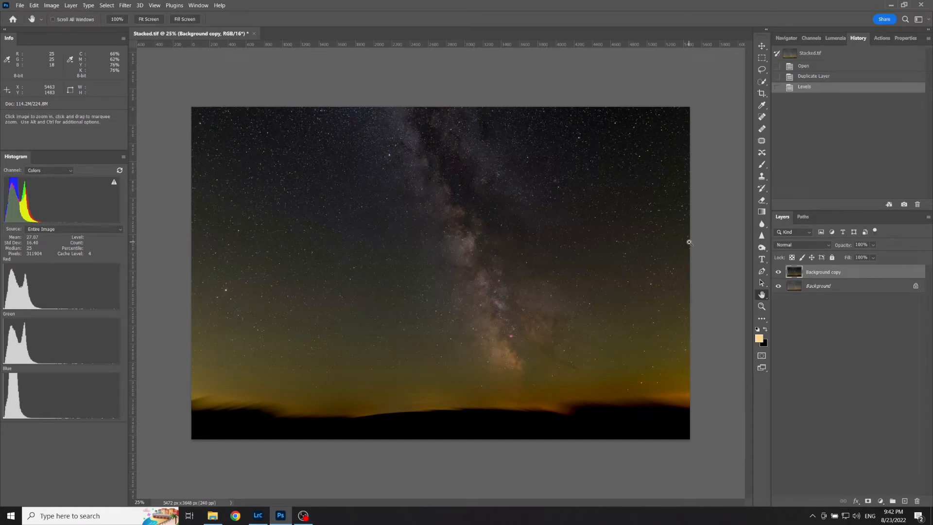
Brighten Background copy with a Curves point at input 55, output 83, and compare it with the original Background.
key("ctrl+m")
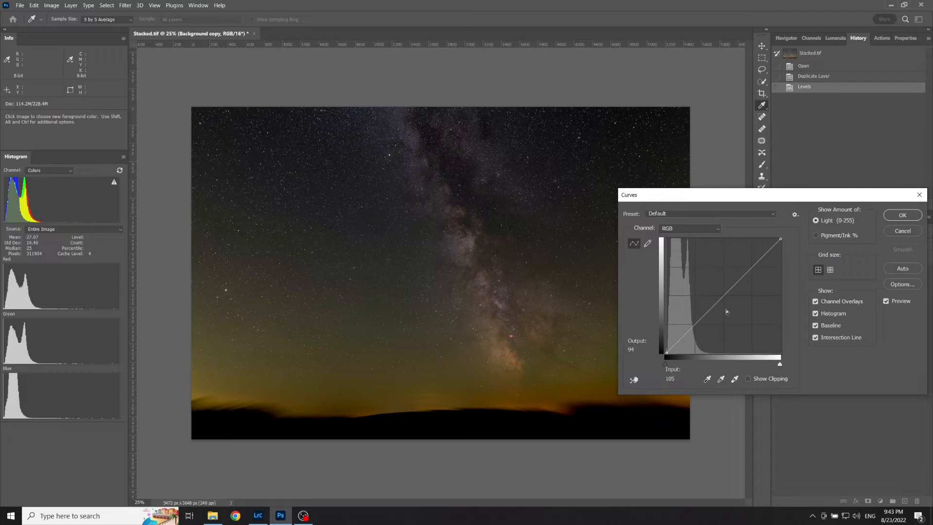
left_click_drag(709, 313, 691, 315)
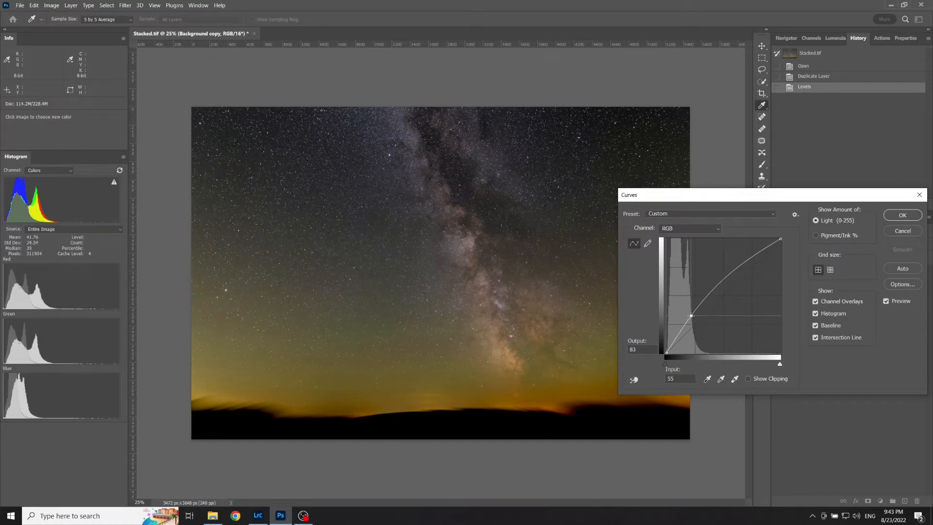
left_click(902, 215)
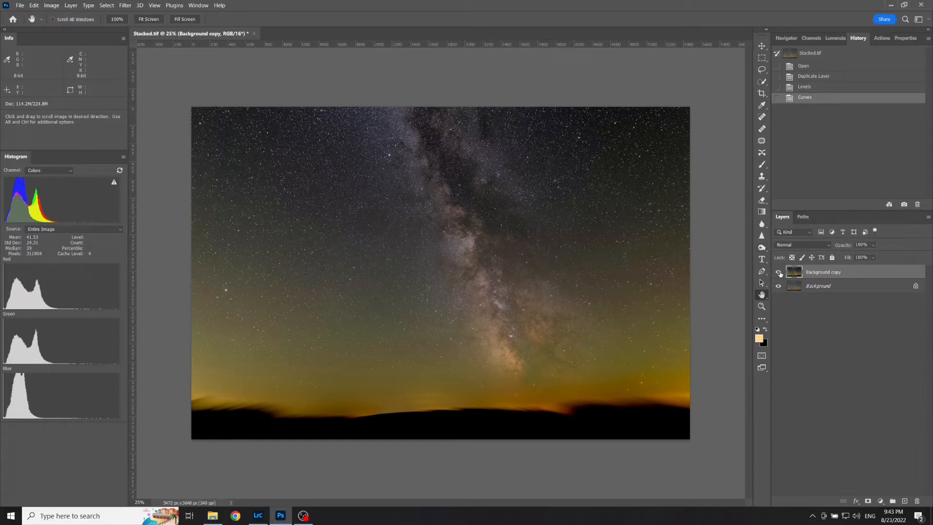
left_click(779, 272)
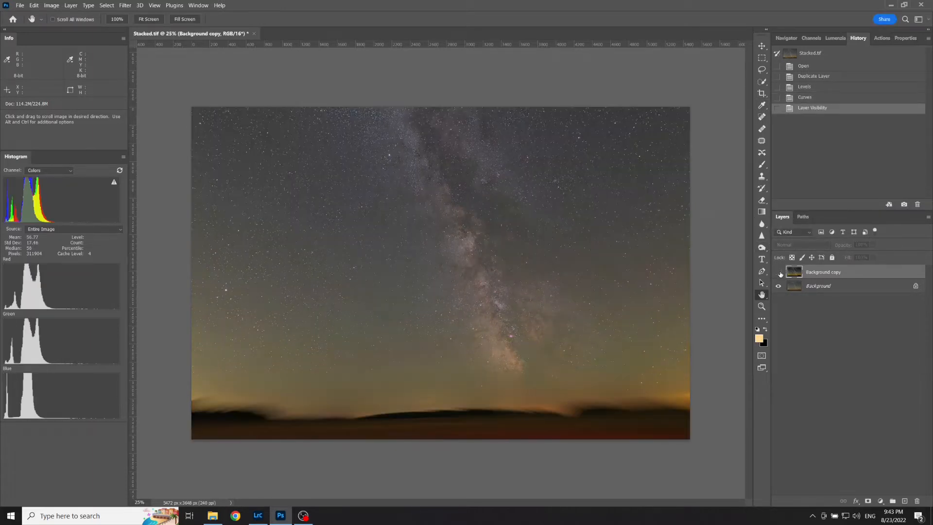
left_click(779, 273)
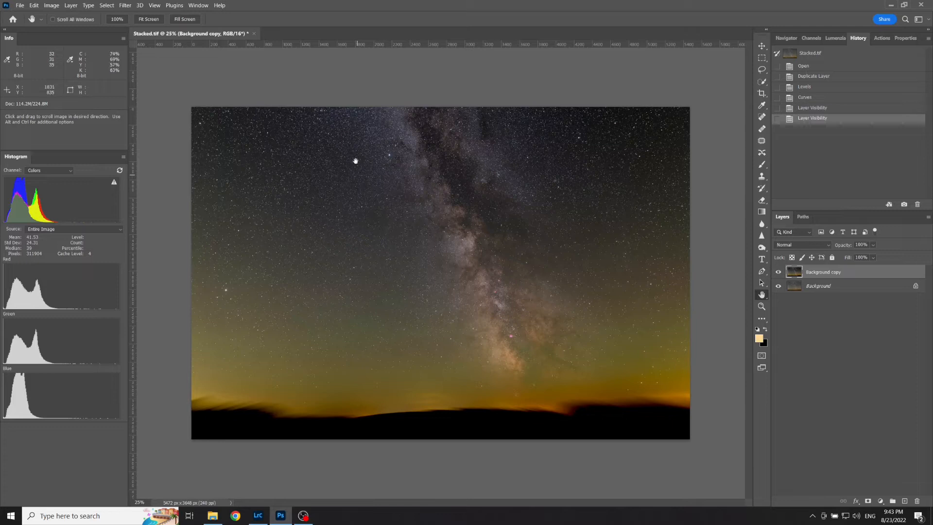
In the Camera Raw Filter for Background copy, set Temperature to -3, Tint to +7 and Saturation to -21.
left_click(125, 5)
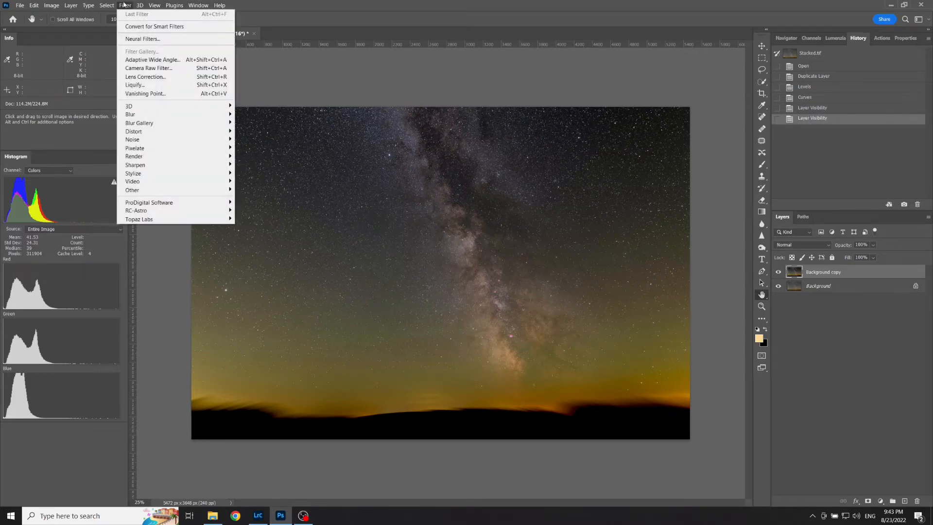
left_click(165, 68)
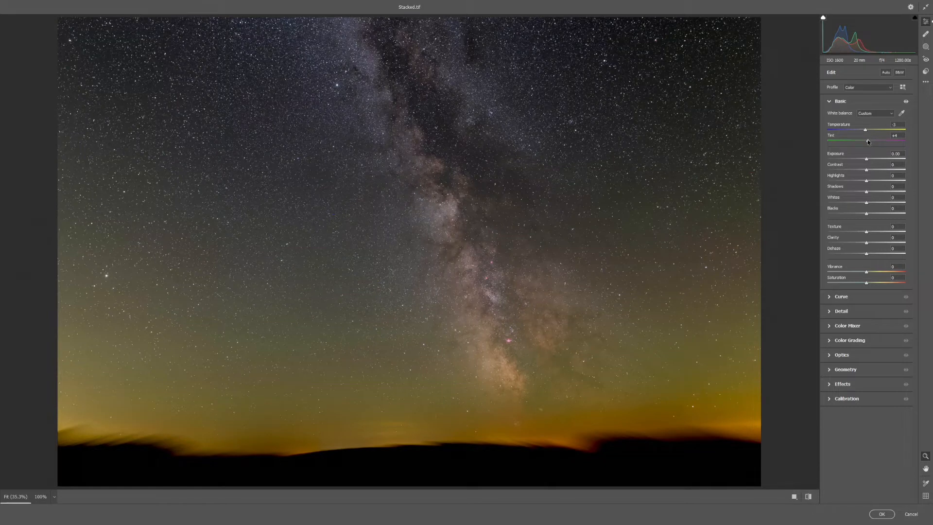
left_click_drag(868, 142, 870, 142)
left_click_drag(864, 284, 858, 286)
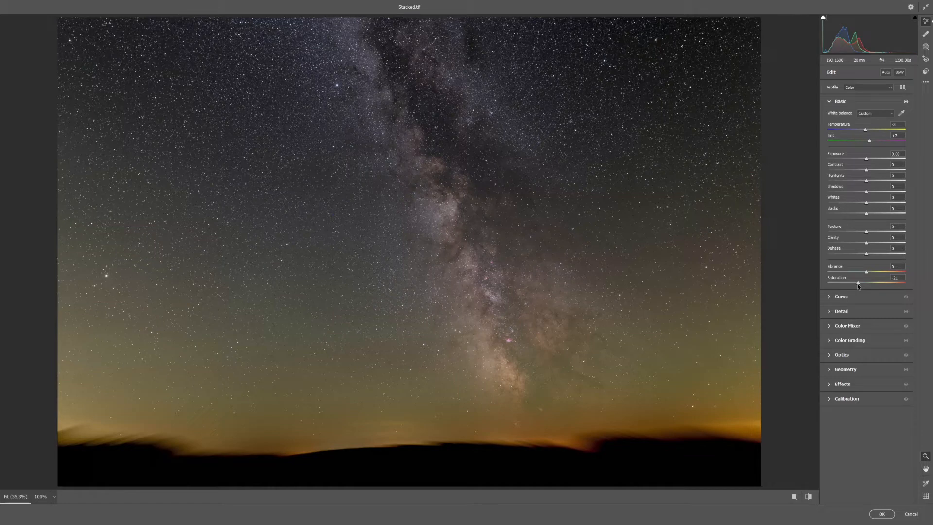
Set Contrast to +9, Highlights to -21, Whites to +18 and Blacks to -10, compare before and after, and apply the filter.
left_click_drag(868, 172, 870, 172)
left_click_drag(866, 216, 861, 216)
left_click_drag(865, 181, 857, 182)
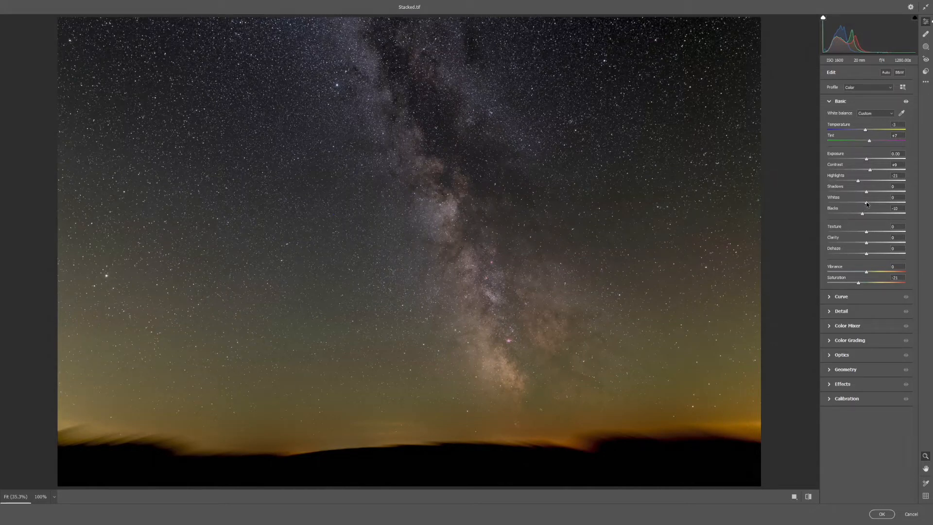
left_click_drag(867, 204, 874, 205)
left_click(809, 497)
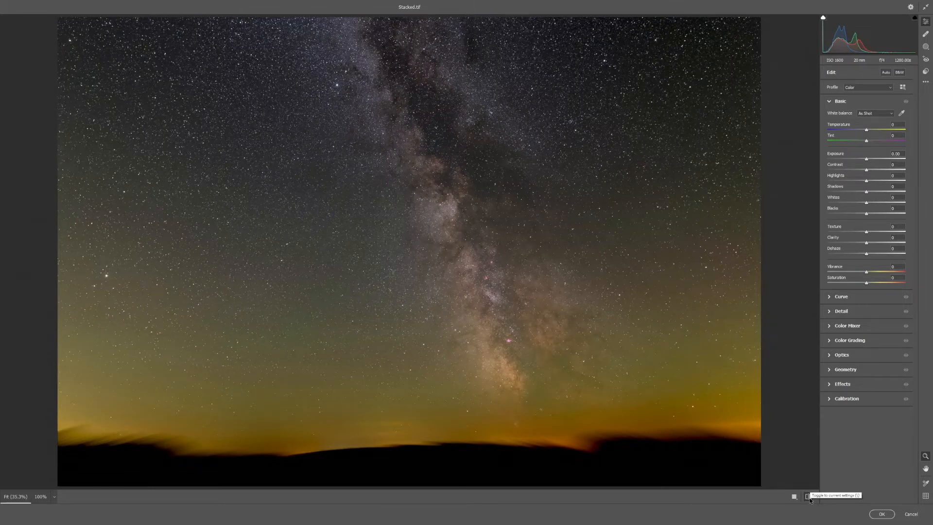
left_click(809, 497)
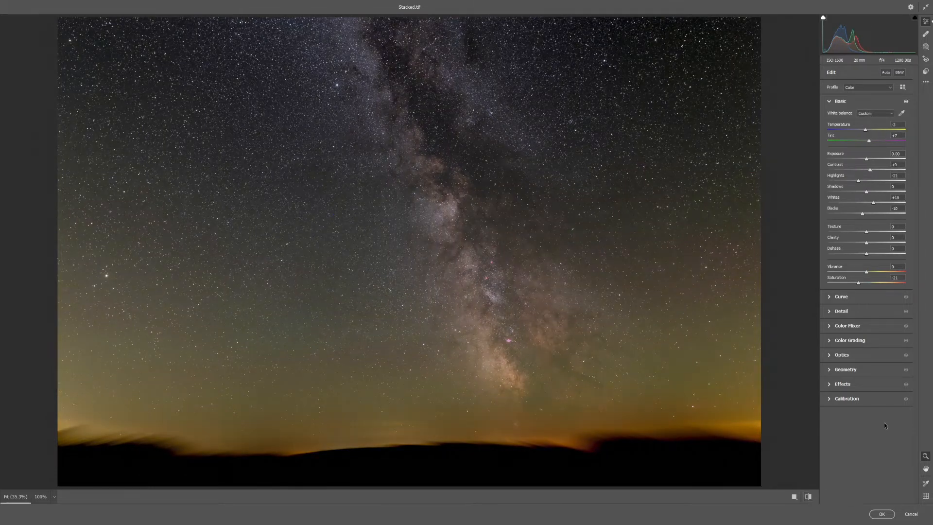
left_click(884, 514)
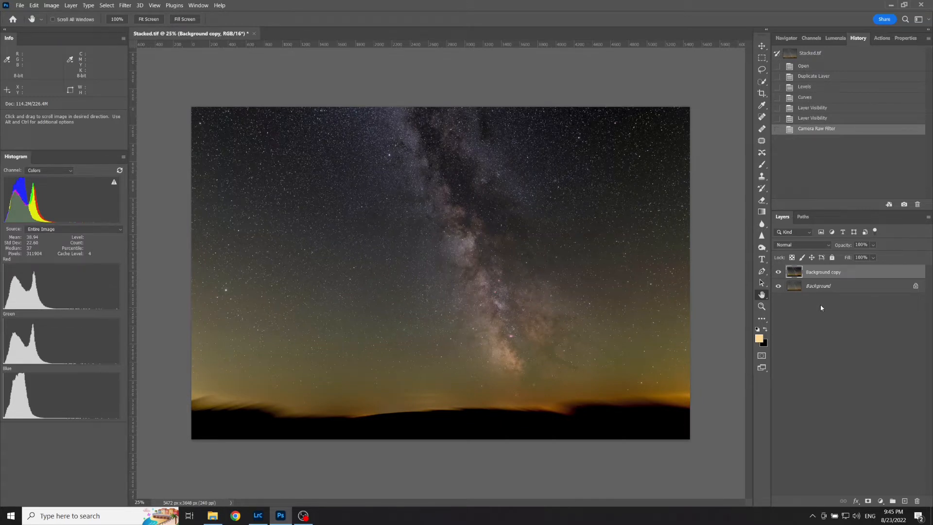
Stamp all visible layers into a new layer, lower its Highlights to -35 in the Camera Raw Filter, and compare before and after.
key("ctrl+shift+alt+e")
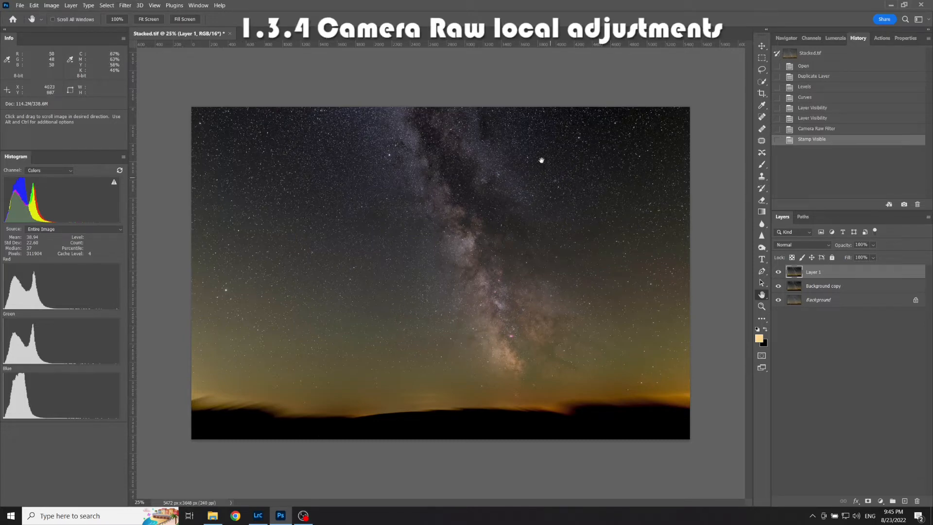
left_click(125, 6)
left_click(157, 68)
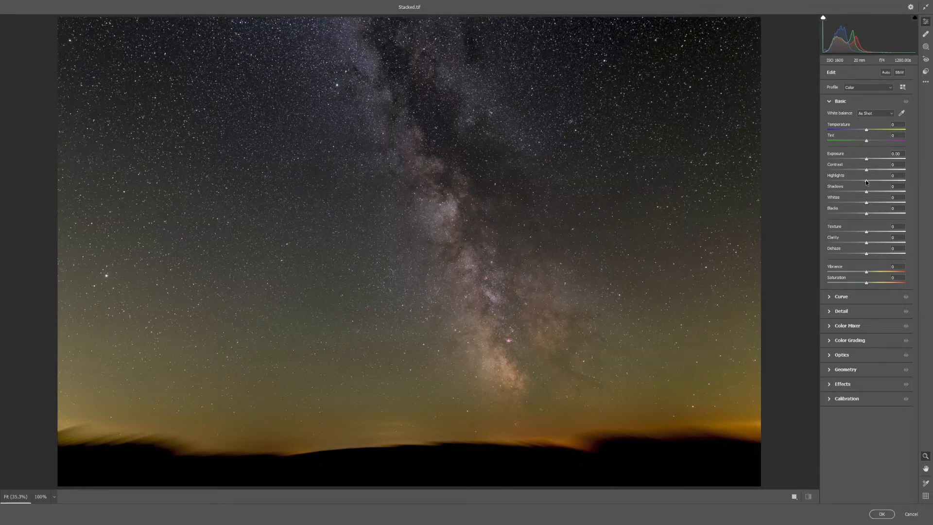
left_click_drag(859, 182, 855, 182)
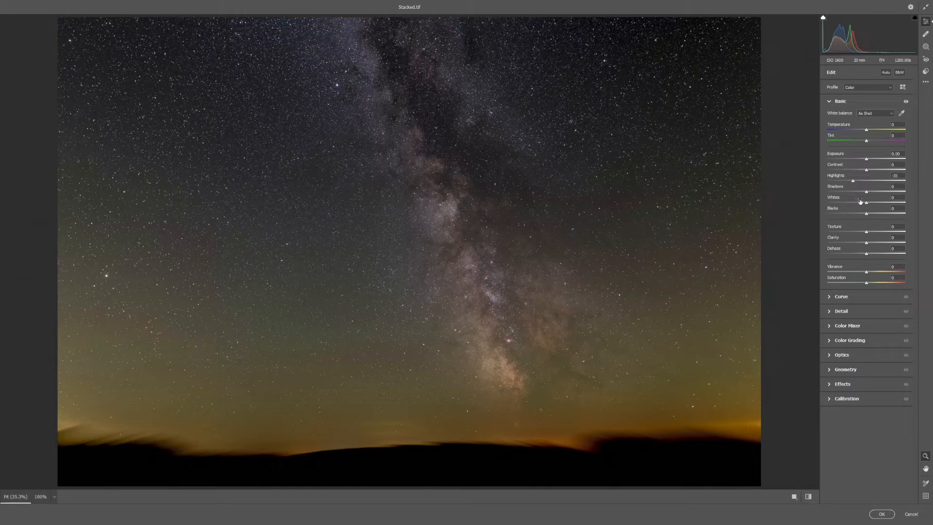
left_click(808, 496)
left_click(808, 496)
Set Dehaze to +35 and Saturation to -24, compare before and after, and apply the Camera Raw Filter to Layer 1.
left_click_drag(869, 254, 874, 255)
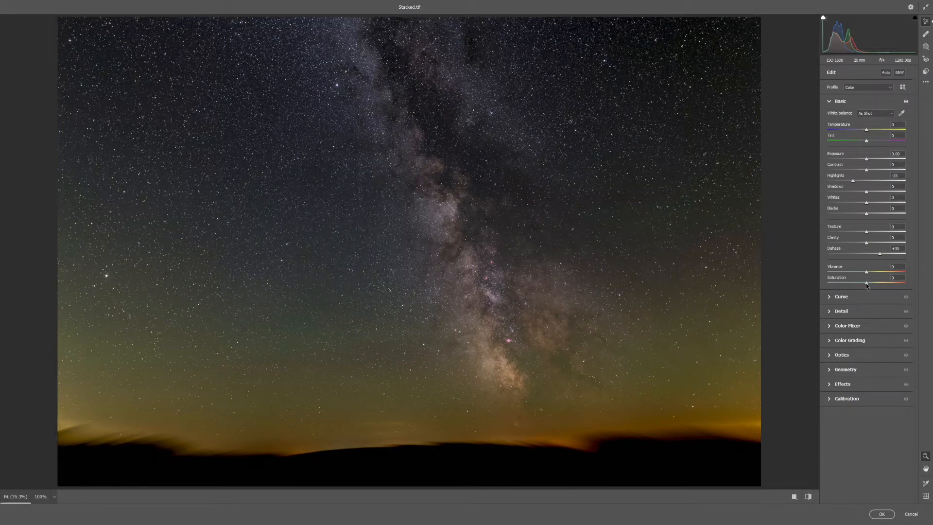
left_click_drag(867, 286, 865, 285)
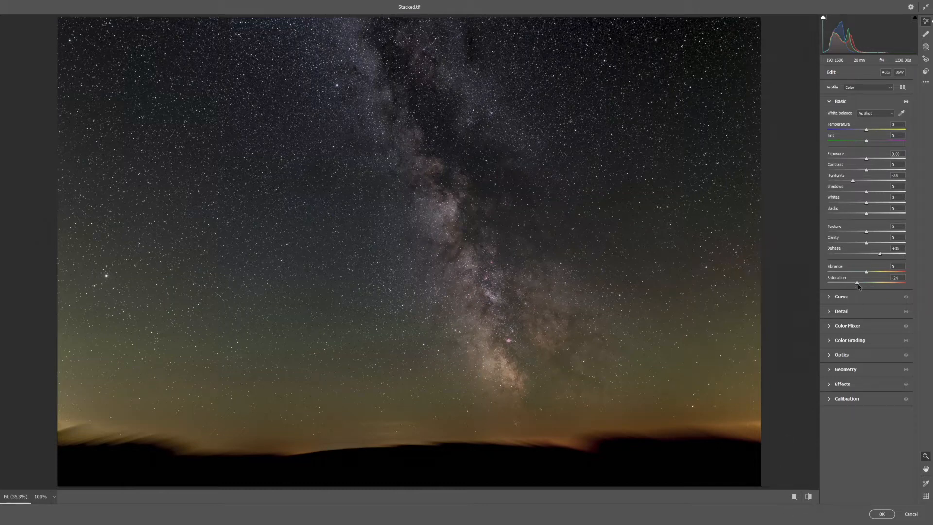
left_click(810, 496)
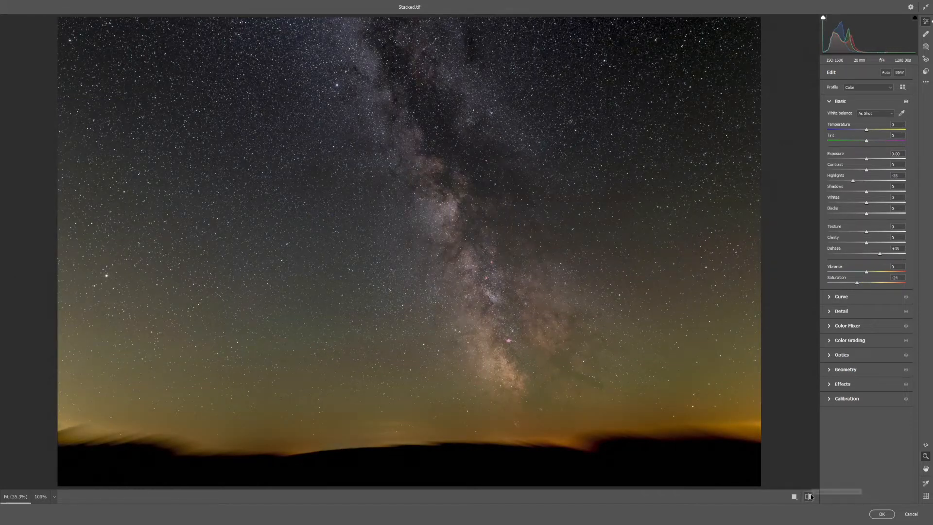
left_click(810, 496)
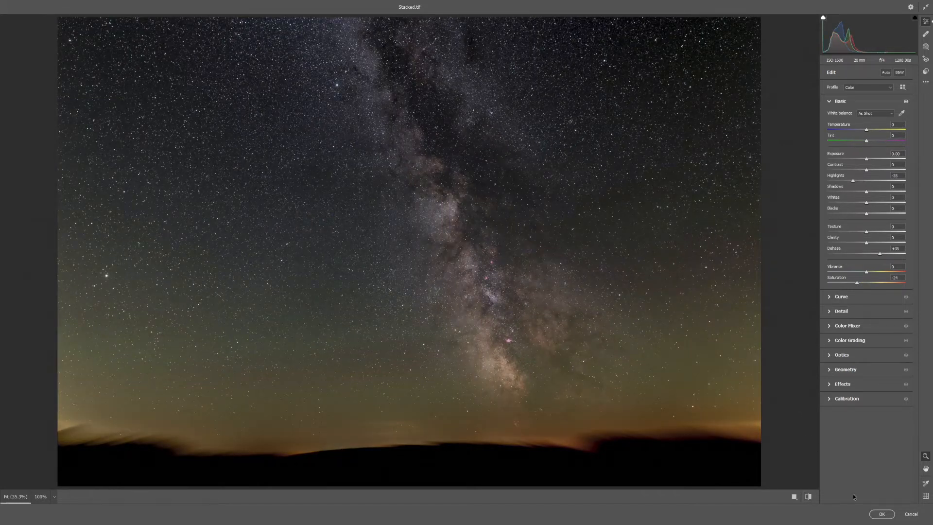
left_click(882, 514)
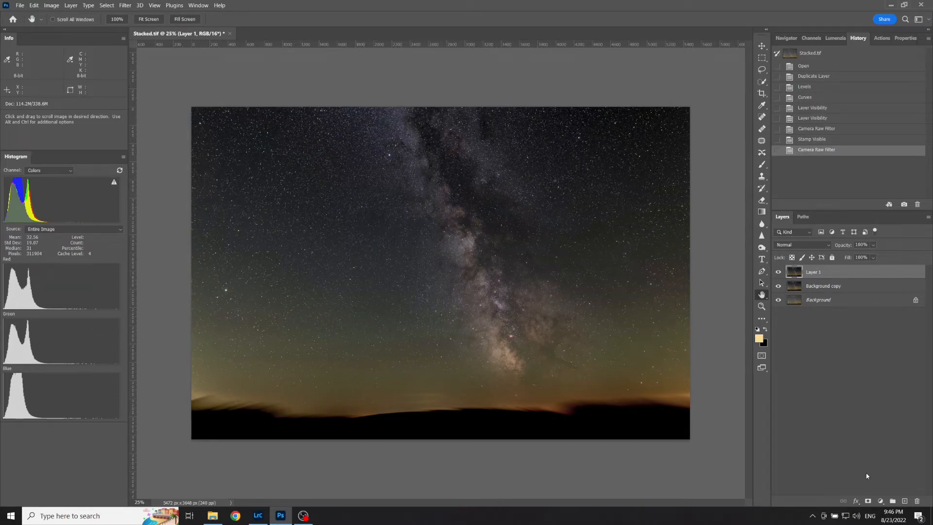
Add a layer mask to Layer 1, set the brush to Normal mode with 100% flow, and invert the mask to black.
left_click(868, 501)
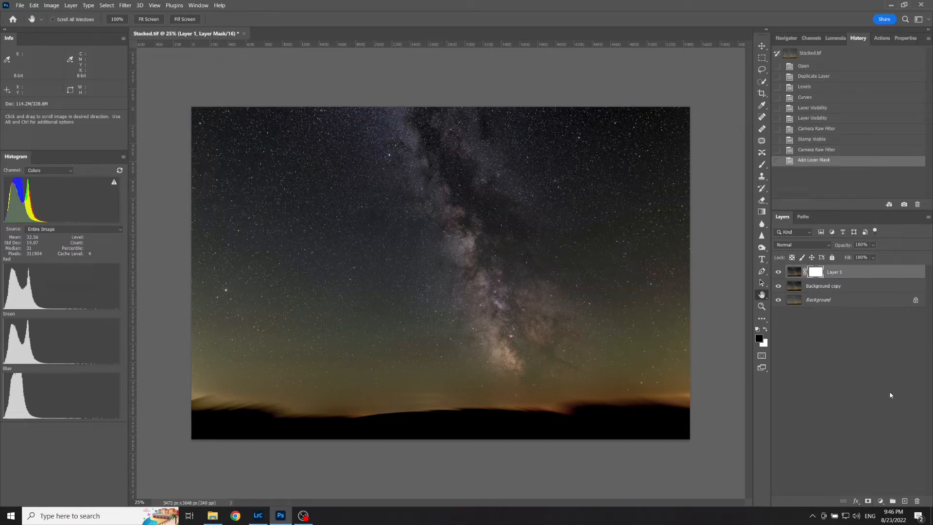
left_click(762, 165)
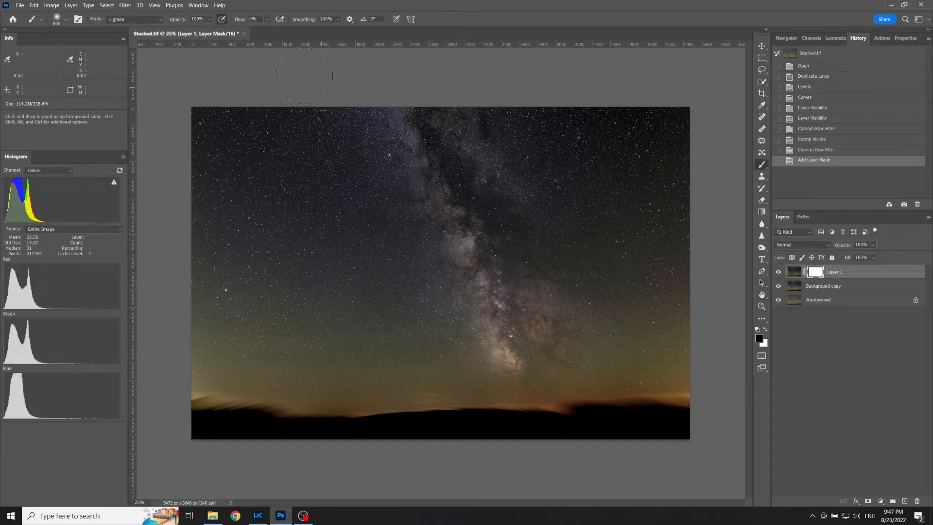
left_click(156, 21)
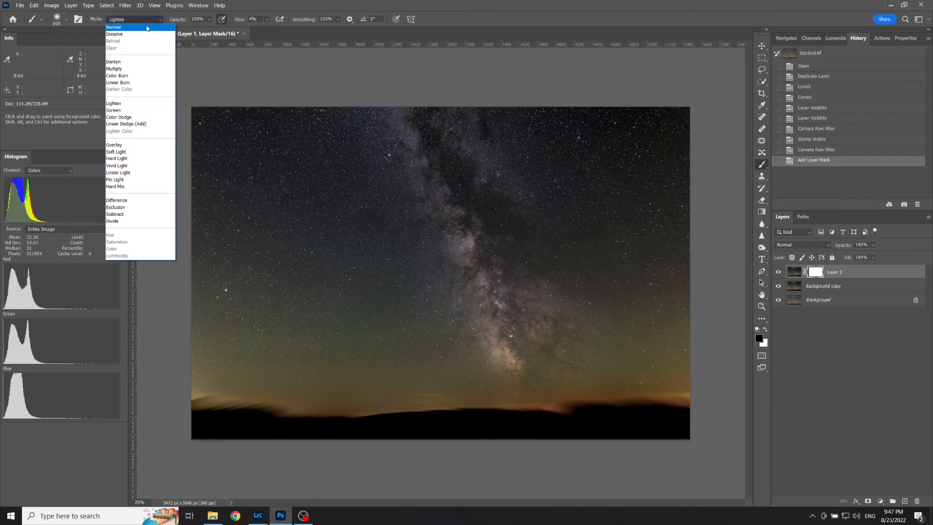
left_click(147, 27)
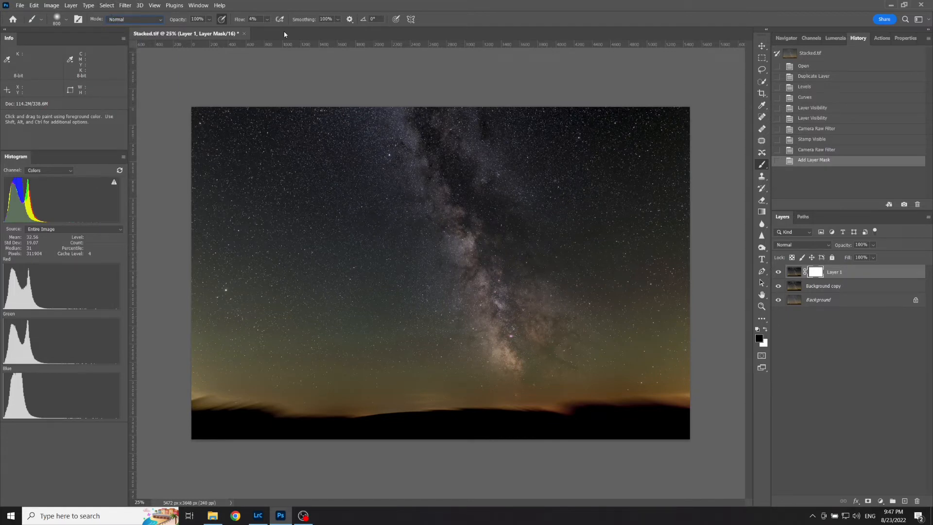
left_click_drag(265, 20, 480, 21)
key("ctrl+i")
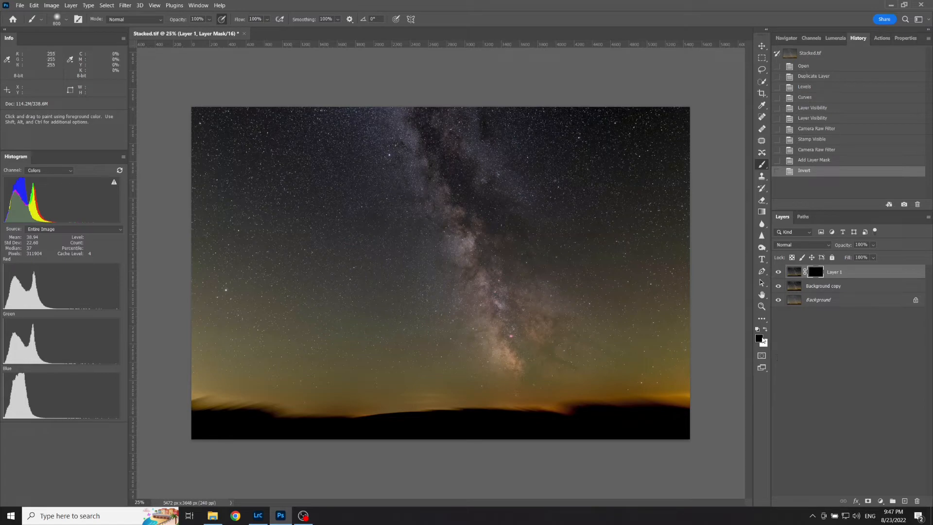
Paint white on Layer 1's mask along the horizon and lower sky with a 3100 px brush, revealing the filtered layer there.
key("x")
key("bracketright")
key("bracketright")
key("bracketright")
key("bracketright")
key("bracketright")
key("bracketright")
key("bracketright")
key("bracketright")
key("bracketright")
key("bracketright")
key("bracketright")
key("bracketright")
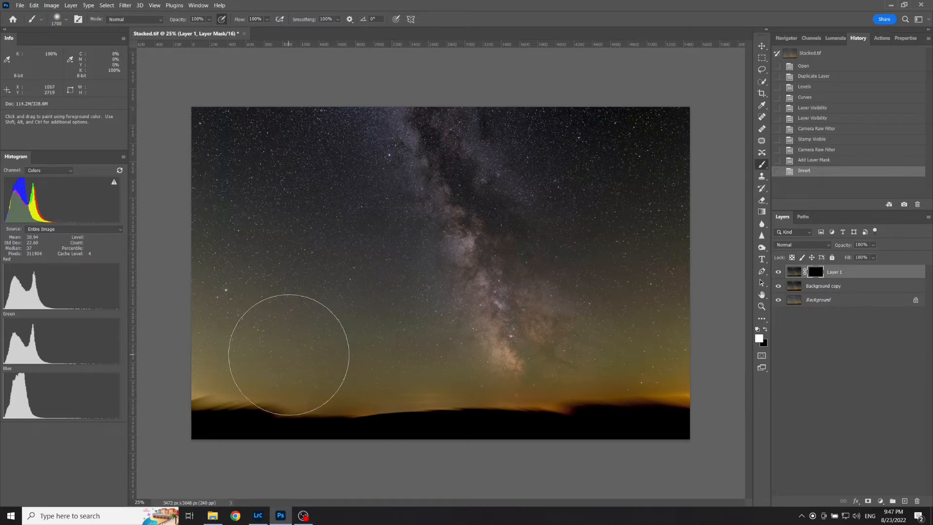
key("bracketright")
key("bracketright")
key("bracketright")
key("bracketright")
key("bracketright")
key("bracketright")
key("bracketright")
key("bracketright")
key("bracketright")
key("bracketright")
key("bracketright")
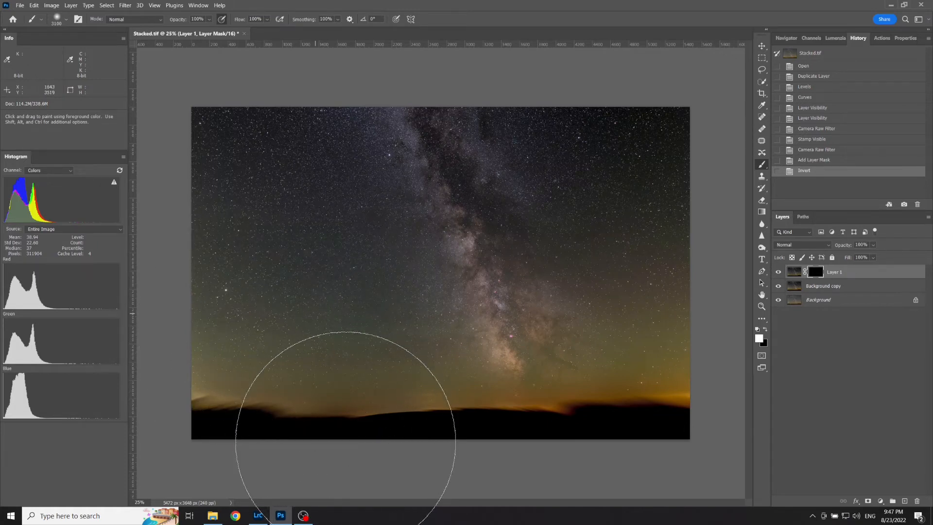
left_click_drag(768, 428, 687, 329)
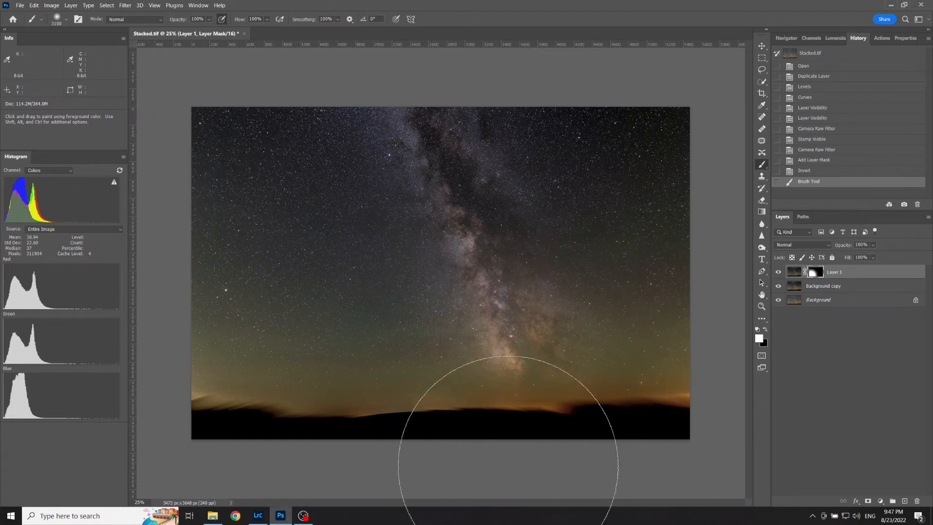
mouse_move(491, 483)
left_mouse_down()
mouse_move(452, 502)
mouse_move(447, 521)
left_mouse_up()
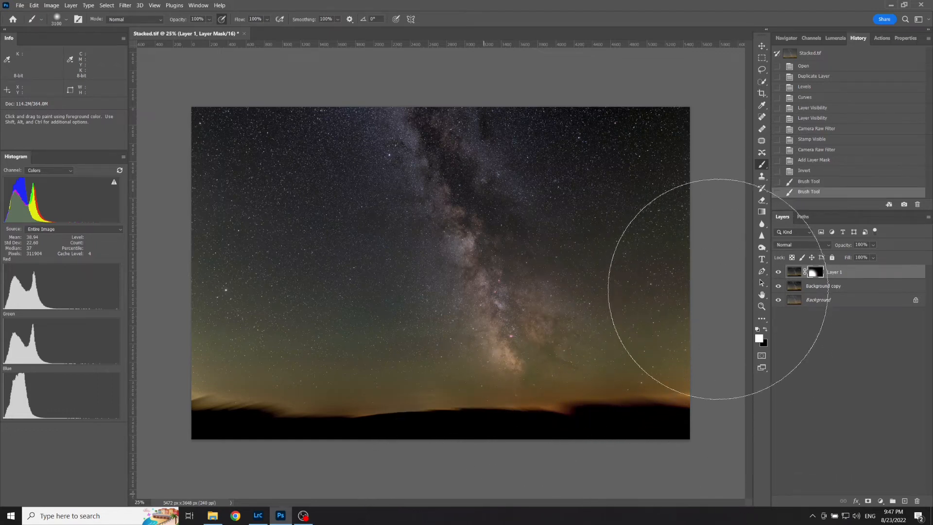
left_click_drag(710, 386, 686, 355)
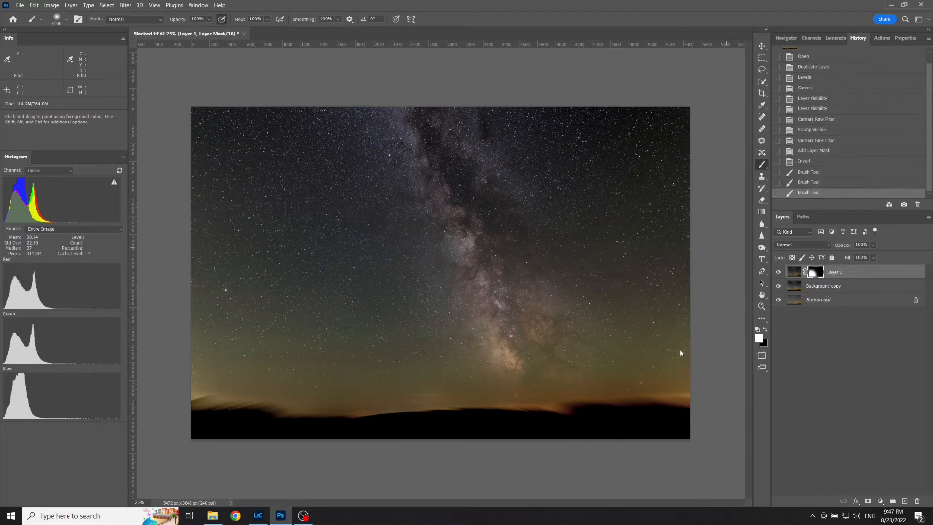
Paint white on Layer 1's mask along the horizon with a 2400 px brush and compare with the layer hidden and shown.
key("bracketleft")
key("bracketleft")
key("bracketleft")
key("bracketleft")
key("bracketleft")
key("bracketleft")
key("bracketleft")
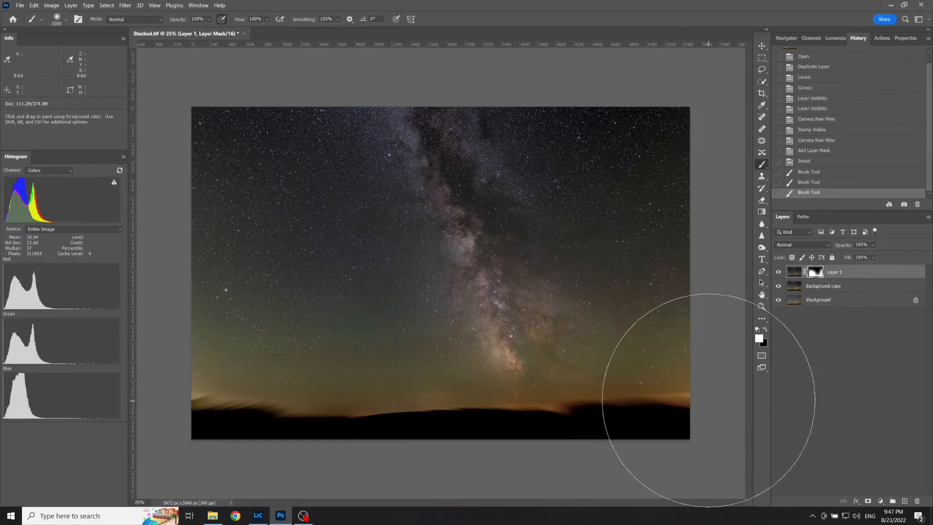
left_click_drag(714, 419, 307, 413)
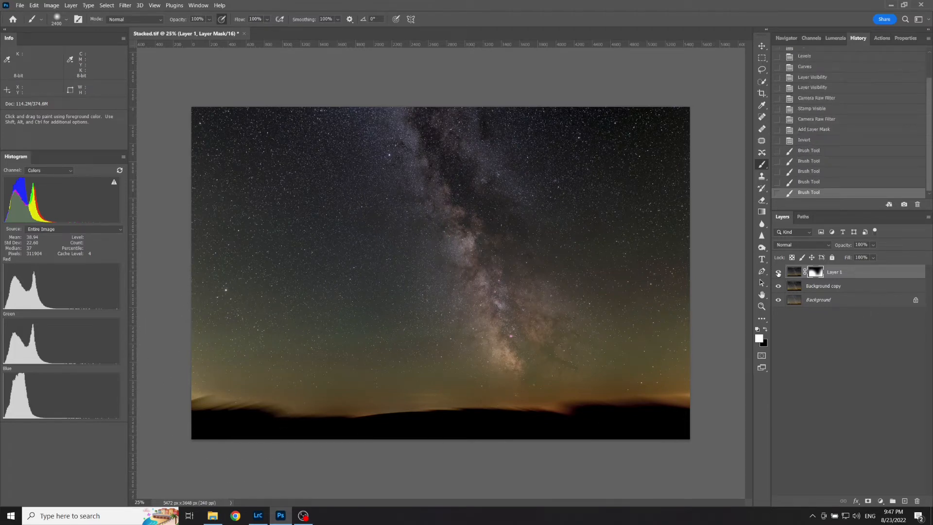
left_click(778, 272)
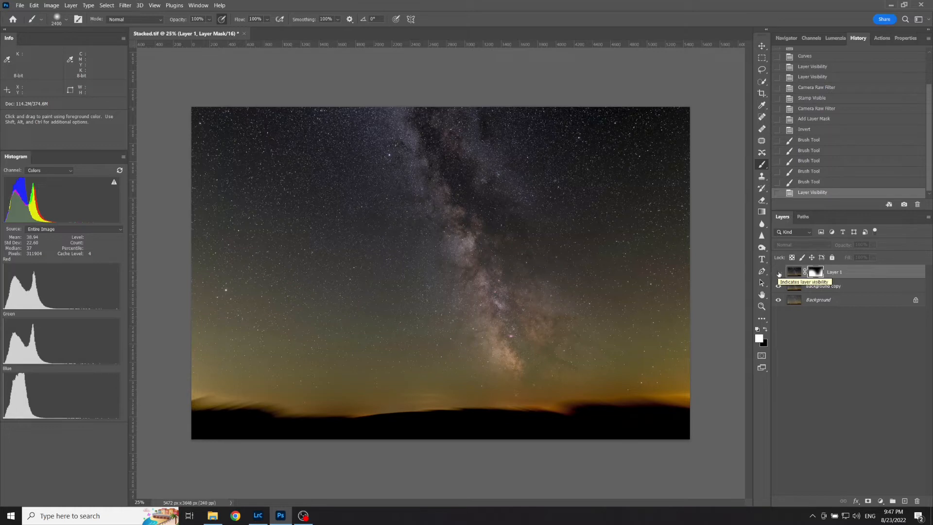
left_click(779, 273)
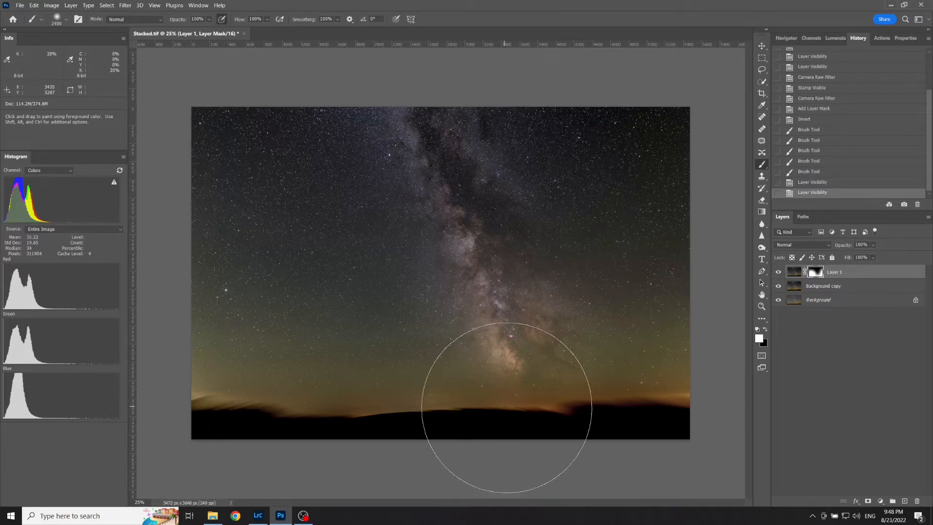
left_click(660, 482)
left_click(777, 274)
left_click(777, 273)
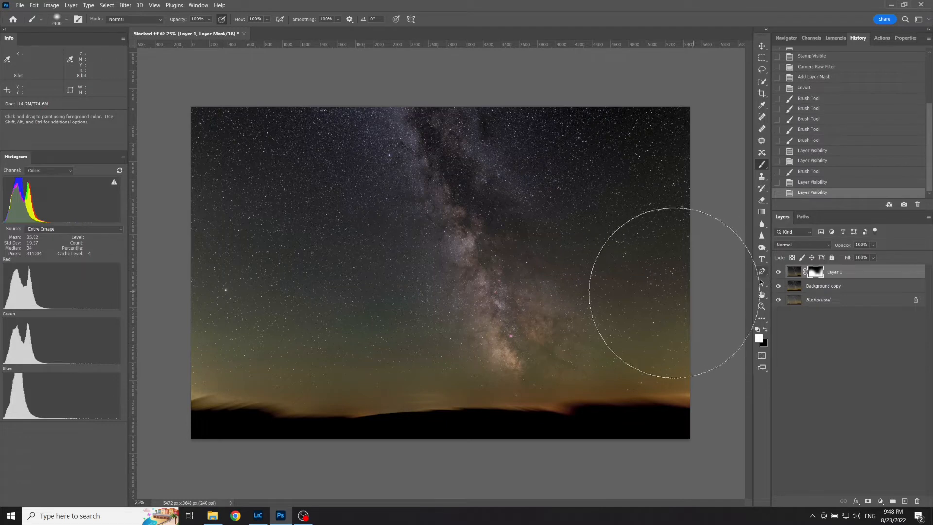
Paint black on Layer 1's mask over the Milky Way core and white at the left edge of the sky.
key("x")
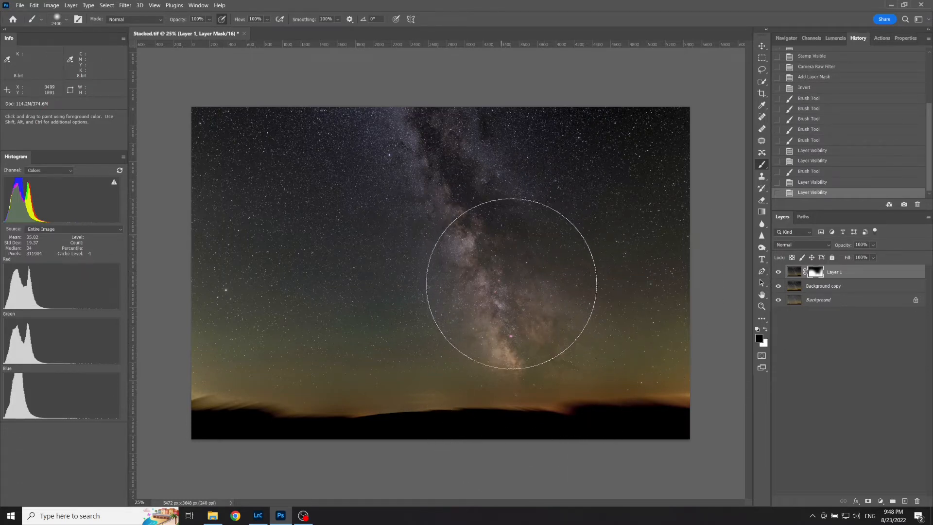
left_click(514, 273)
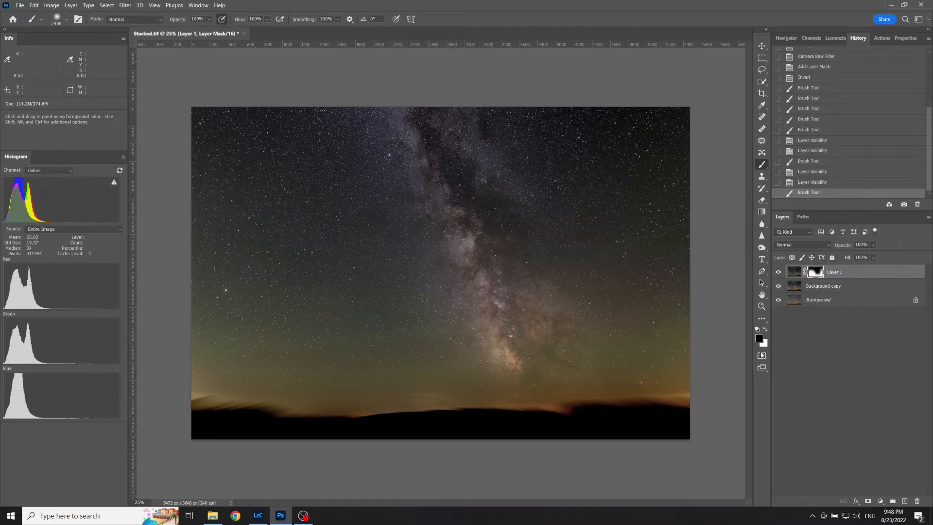
key("x")
left_click_drag(189, 337, 190, 352)
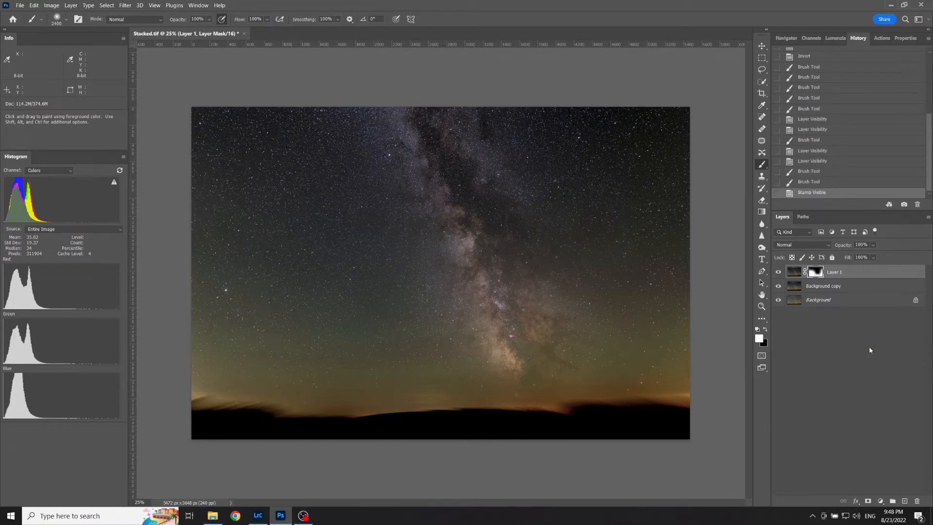
Stamp all visible layers into a new layer, lower its Saturation to -12 in the Camera Raw Filter, and compare before and after.
left_click(125, 6)
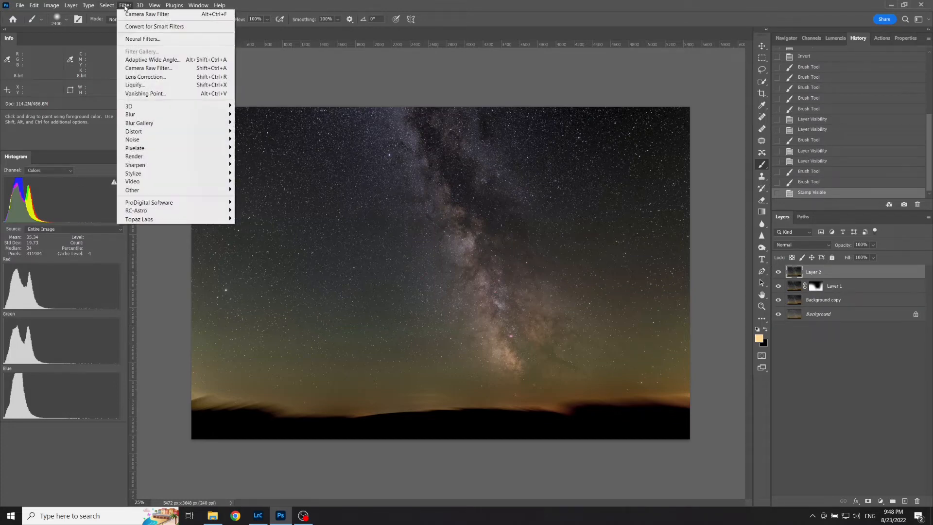
left_click(162, 69)
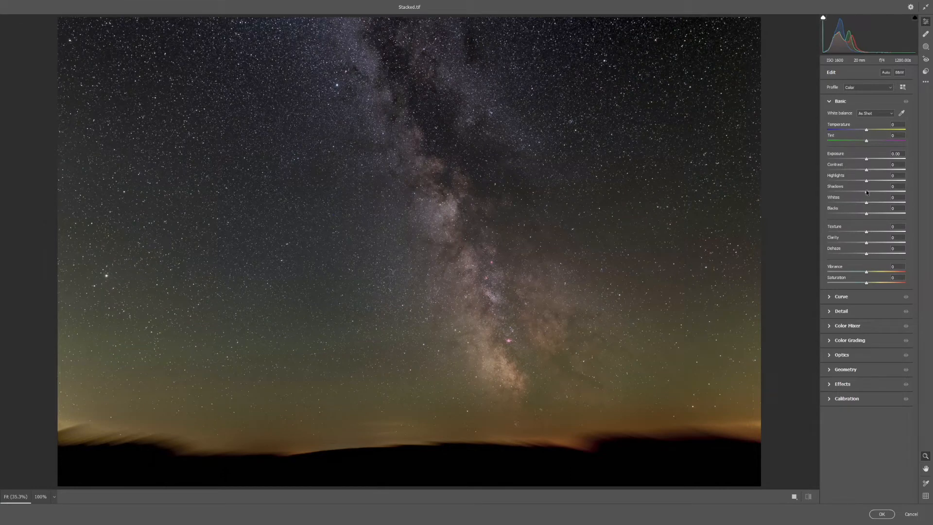
left_click_drag(867, 282, 860, 283)
left_click(808, 496)
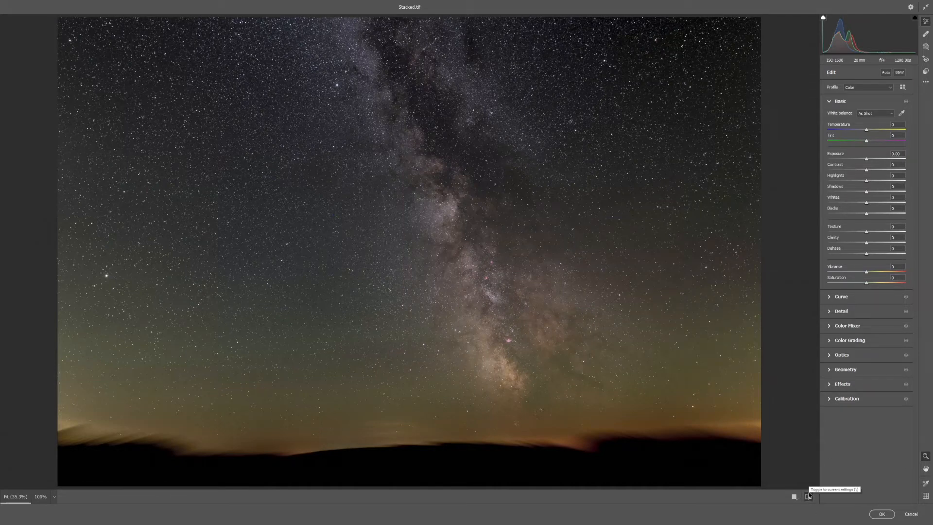
left_click(808, 496)
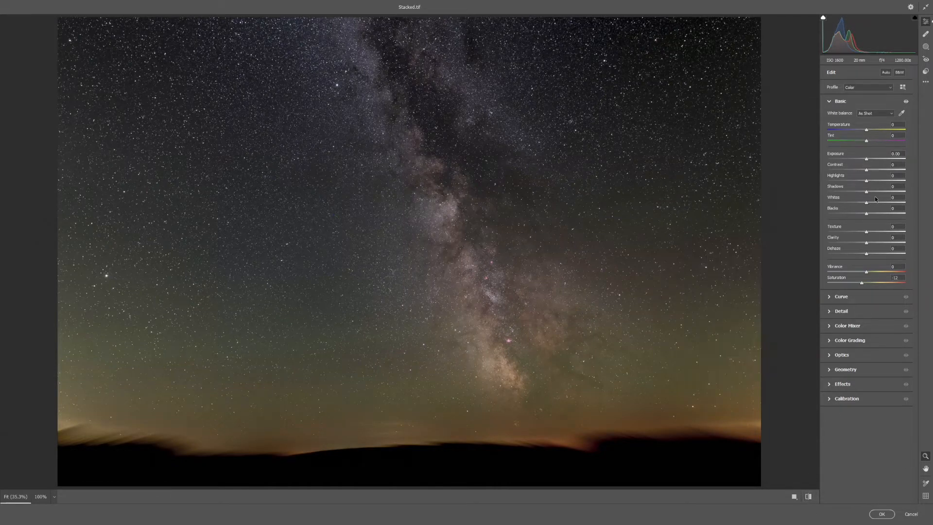
Try raising Blacks, reset it, compare before and after, and apply the Camera Raw Filter to Layer 2.
left_click_drag(867, 216, 873, 216)
double_click(873, 215)
left_click(810, 496)
left_click(810, 496)
left_click(881, 514)
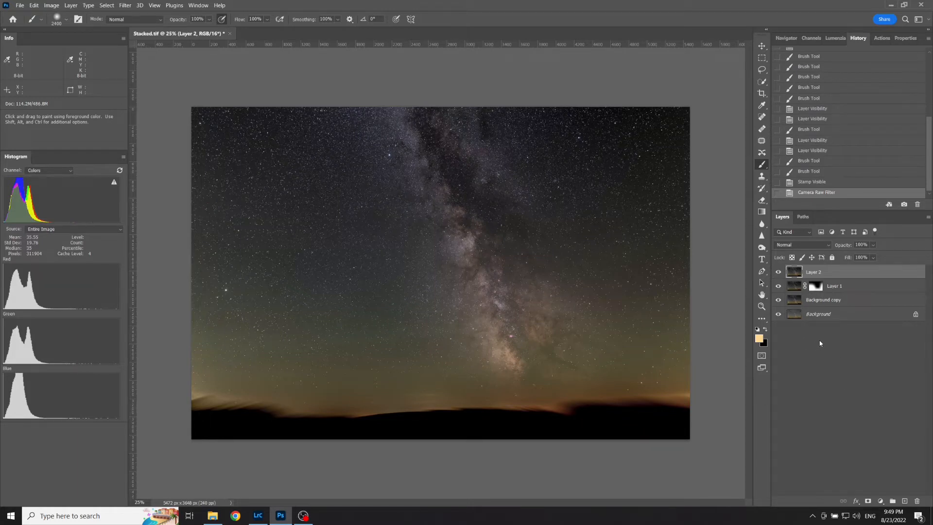
Stamp all visible layers into another new layer and raise its Clarity to +36 in the Camera Raw Filter.
key("ctrl+shift+alt+e")
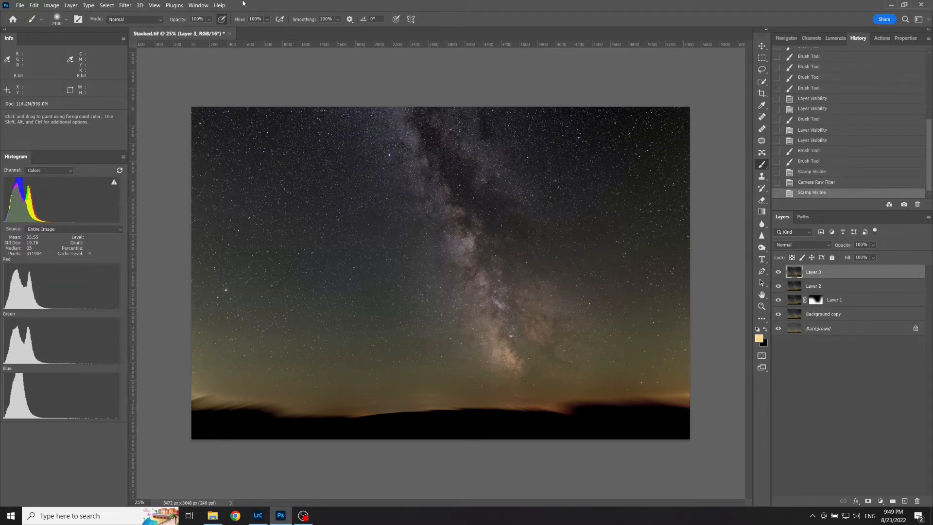
left_click(125, 5)
mouse_move(125, 6)
left_click(152, 68)
key("ctrl+shift+a")
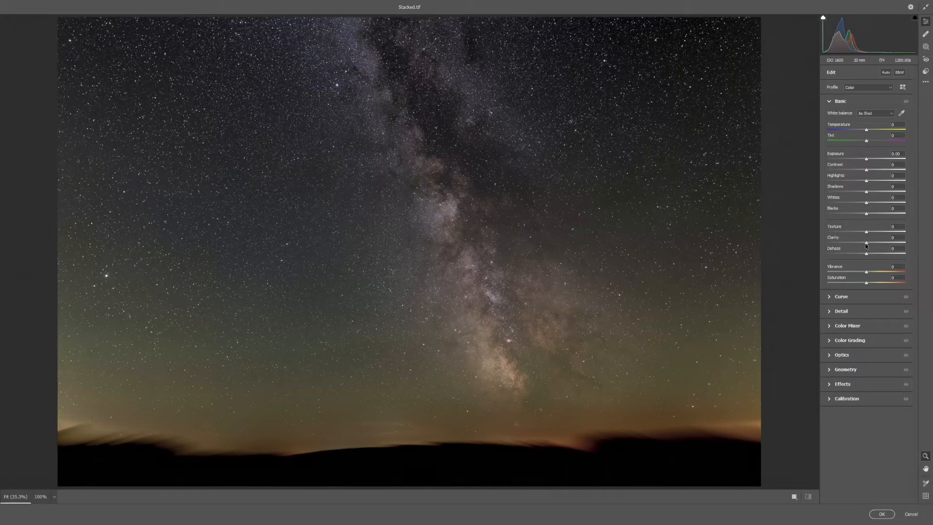
left_click_drag(883, 244, 881, 240)
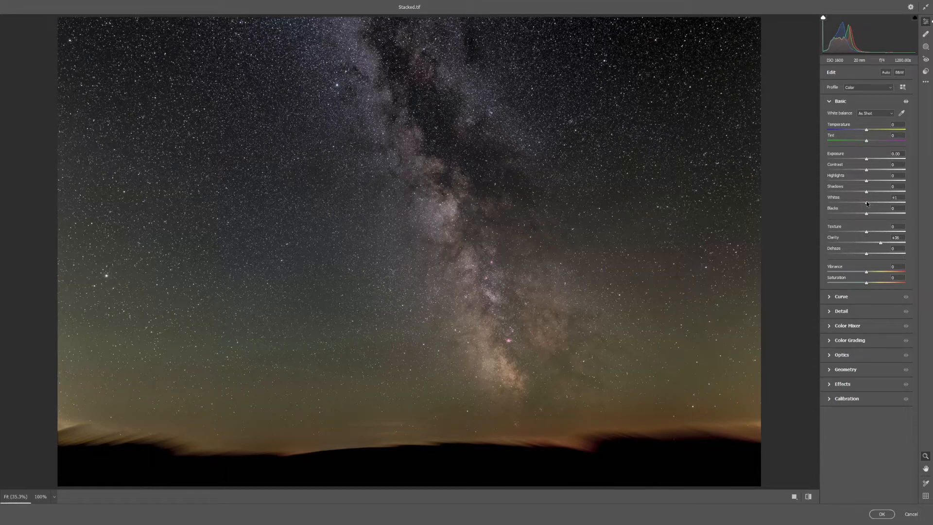
Set Whites to +36, compare before and after, and apply the Camera Raw Filter to Layer 3.
left_click_drag(873, 203, 878, 202)
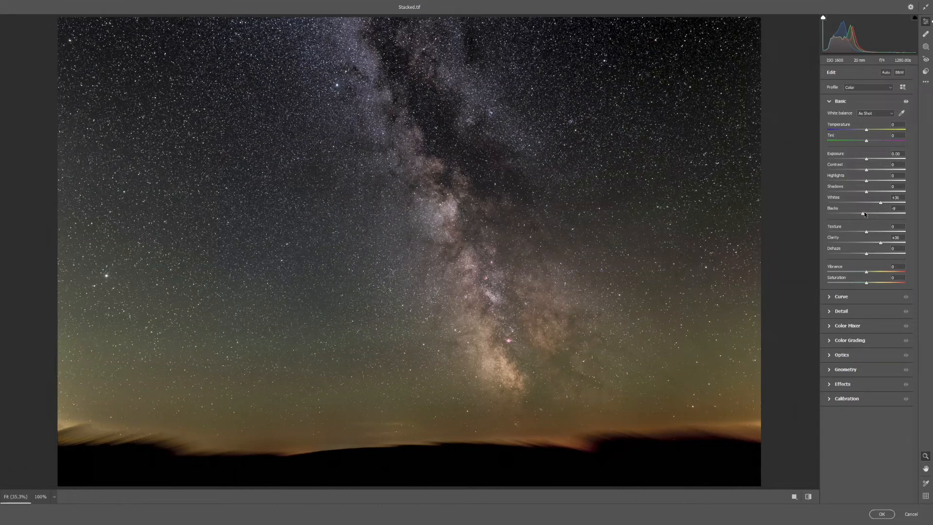
left_click_drag(869, 213, 865, 213)
left_click(808, 497)
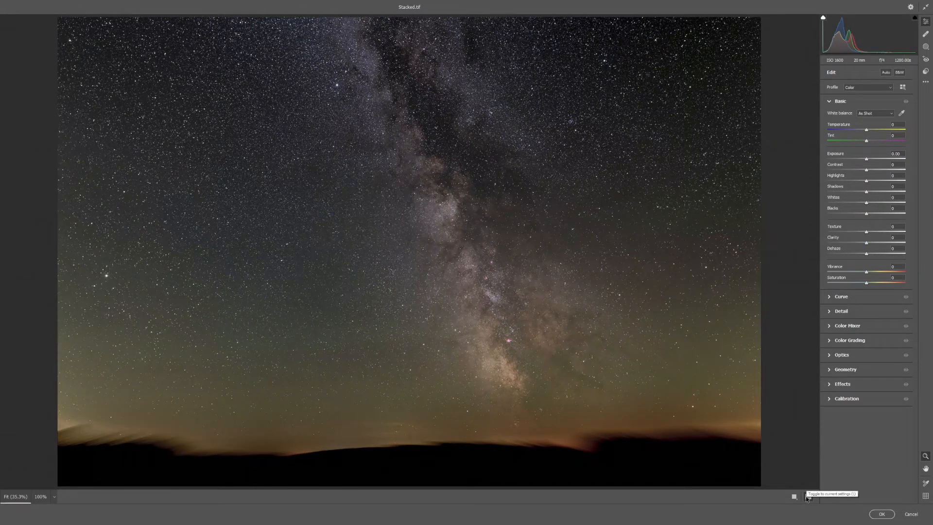
left_click(808, 497)
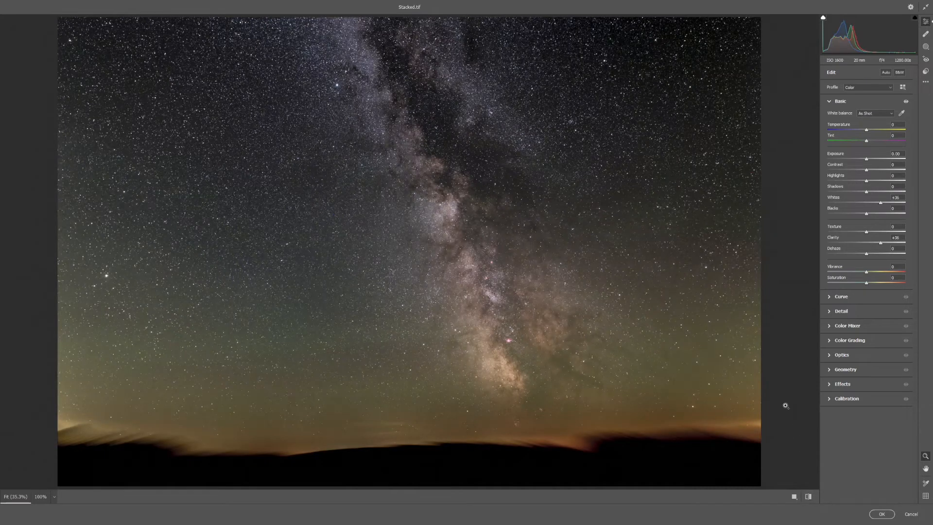
left_click(882, 513)
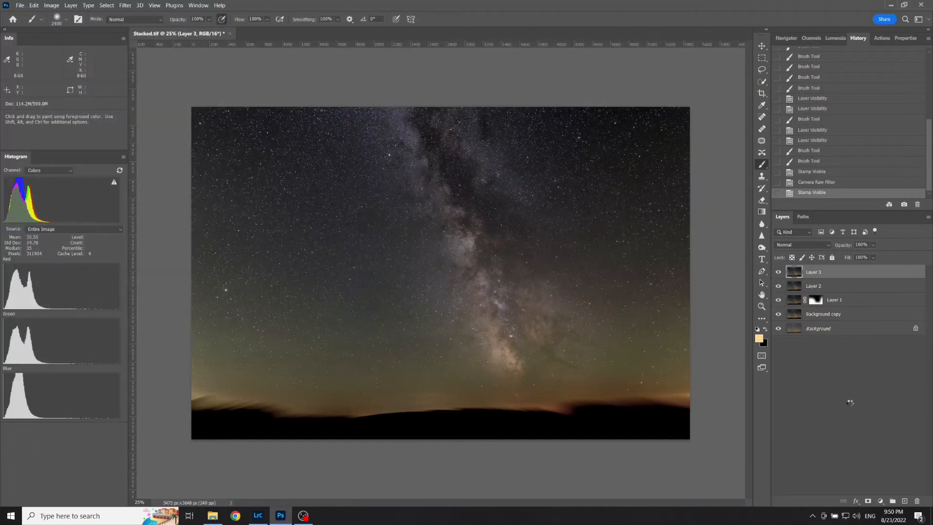
Add an inverted black mask to Layer 3 and paint white over the Milky Way core with a 1700 px brush.
left_click(868, 500)
key("ctrl+i")
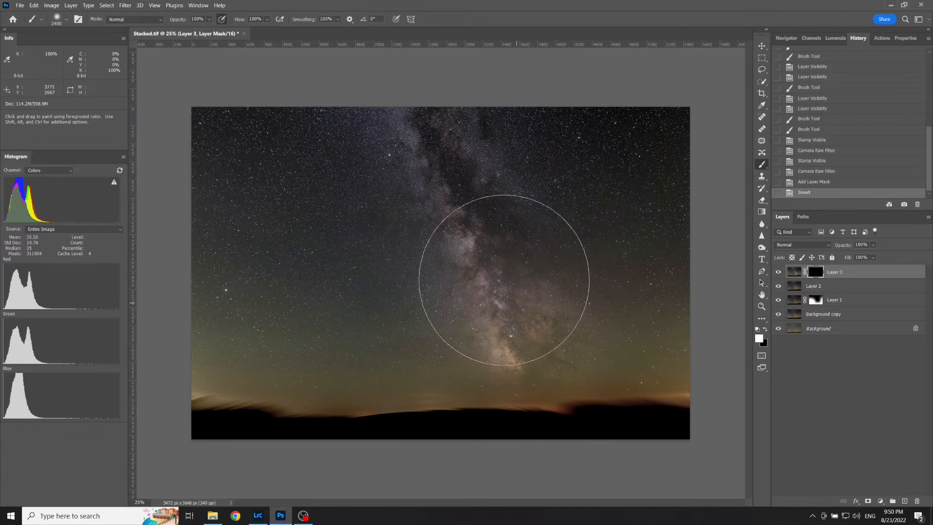
key("bracketleft")
key("bracketleft")
key("bracketleft")
key("bracketleft")
key("bracketleft")
key("bracketleft")
key("bracketleft")
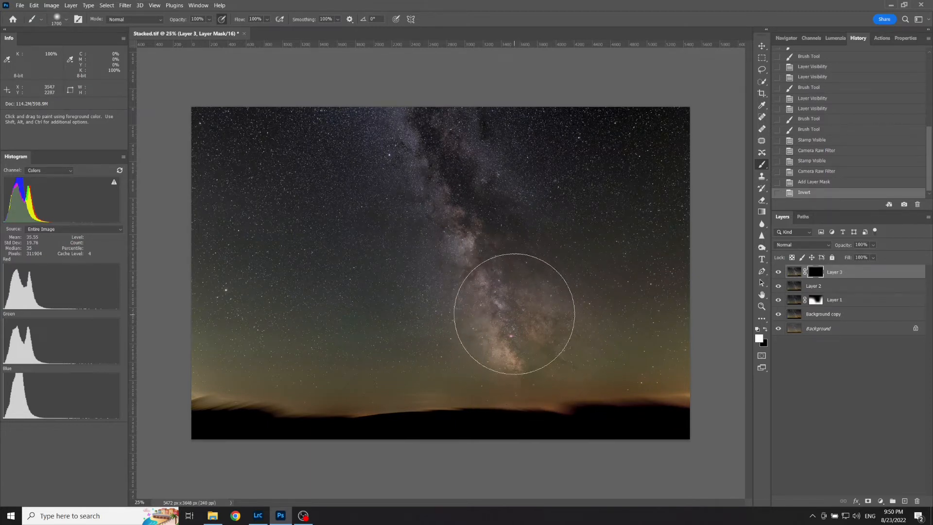
mouse_move(484, 297)
left_mouse_down()
mouse_move(500, 263)
mouse_move(492, 215)
left_mouse_up()
Paint white on Layer 3's mask along the Milky Way band and beside its core with a 1000 to 1200 px brush.
key("bracketleft")
key("bracketleft")
key("bracketleft")
key("bracketleft")
key("bracketleft")
key("bracketleft")
key("bracketleft")
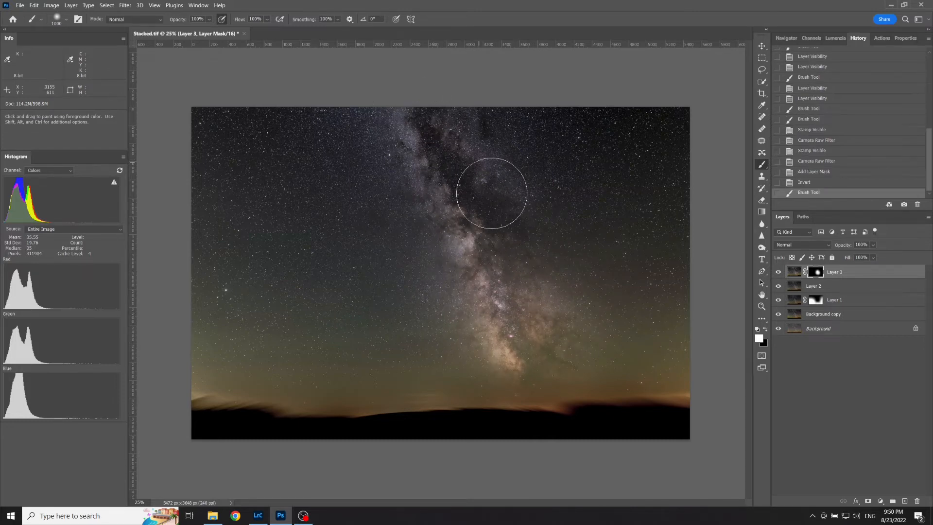
left_click(505, 322)
key("bracketright")
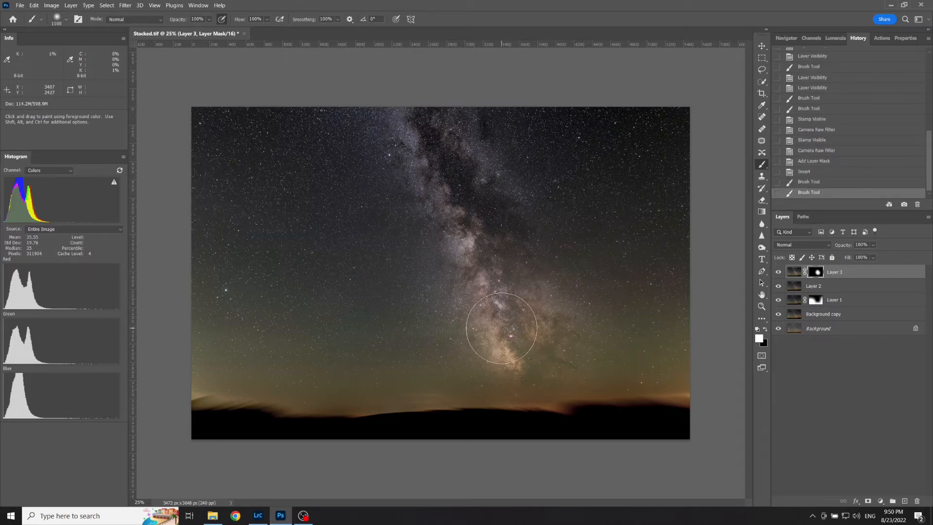
key("bracketright")
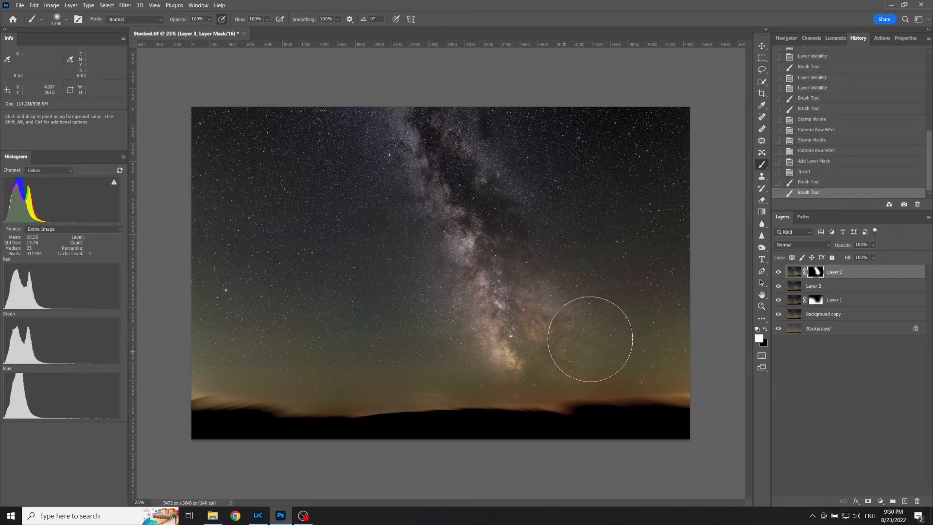
left_click(528, 306)
Lower Layer 3's opacity to 59% and compare with the layer hidden and shown.
left_click(874, 245)
left_click_drag(883, 258, 864, 253)
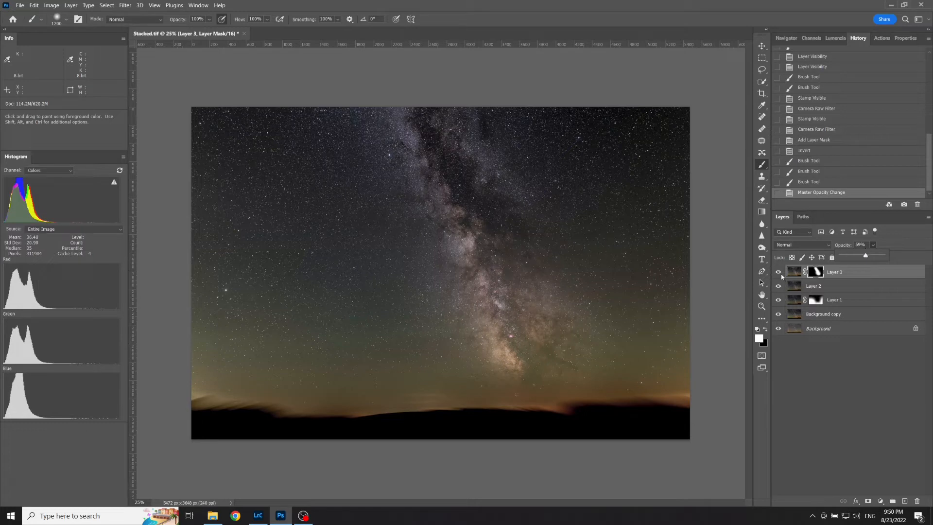
left_click(778, 273)
left_click(778, 273)
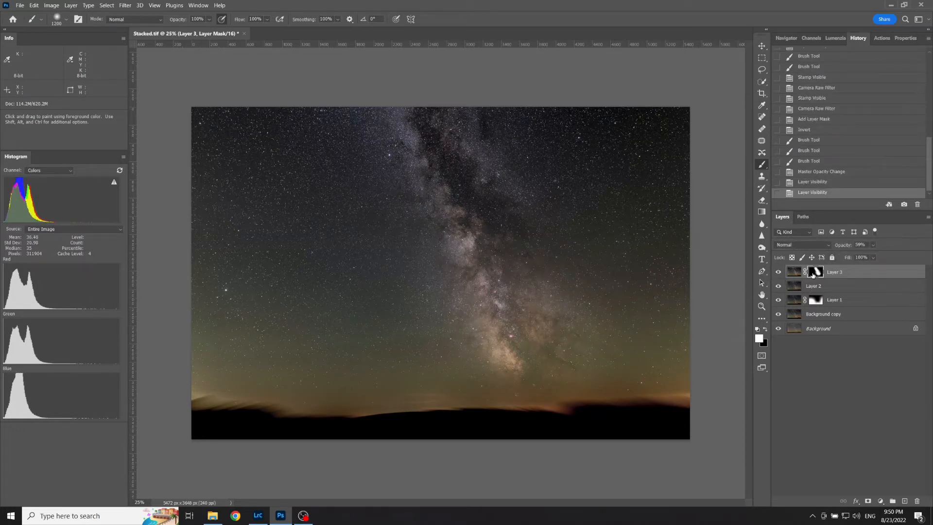
Paint black on Layer 3's mask around the Milky Way with a 2000 px brush and compare with the layer hidden and shown.
key("x")
key("bracketright")
key("bracketright")
key("bracketright")
key("bracketright")
key("bracketright")
key("bracketright")
key("bracketright")
key("bracketright")
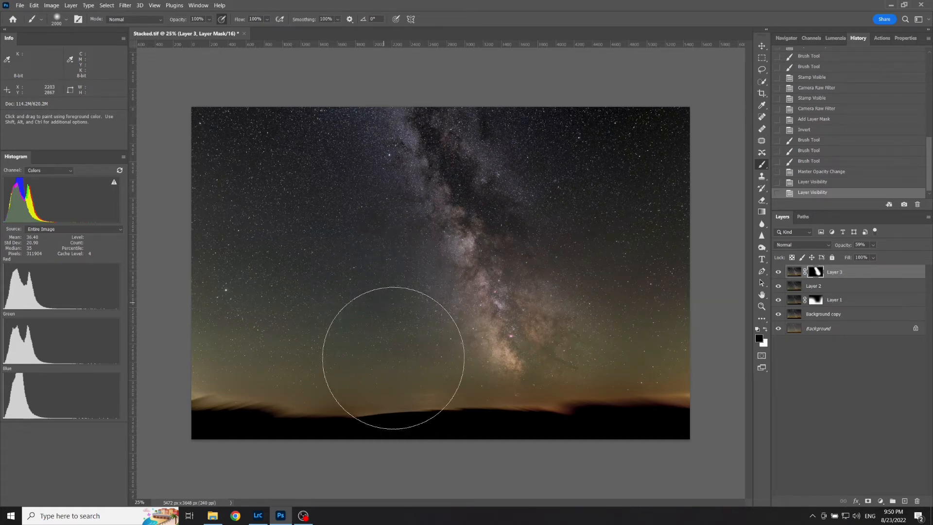
left_click(412, 383)
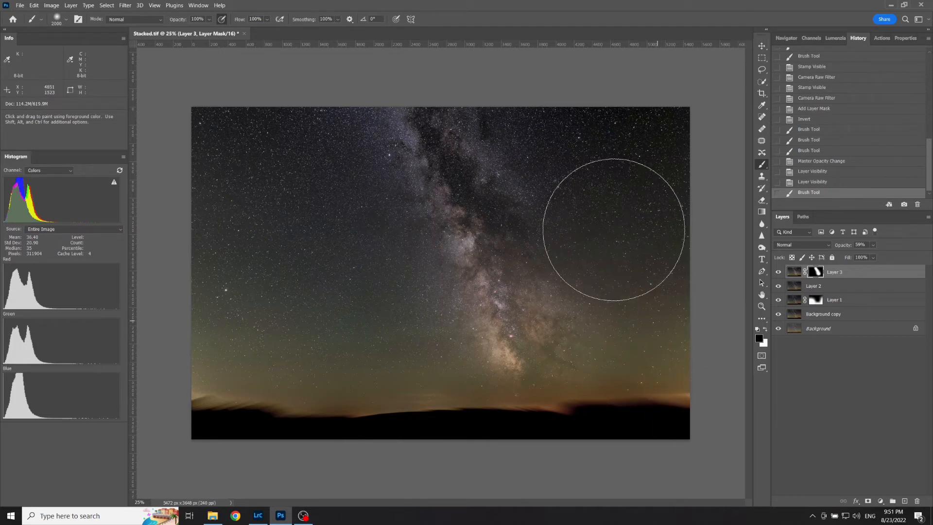
left_click(546, 423)
mouse_move(331, 226)
left_mouse_down()
mouse_move(331, 107)
mouse_move(354, 82)
left_mouse_up()
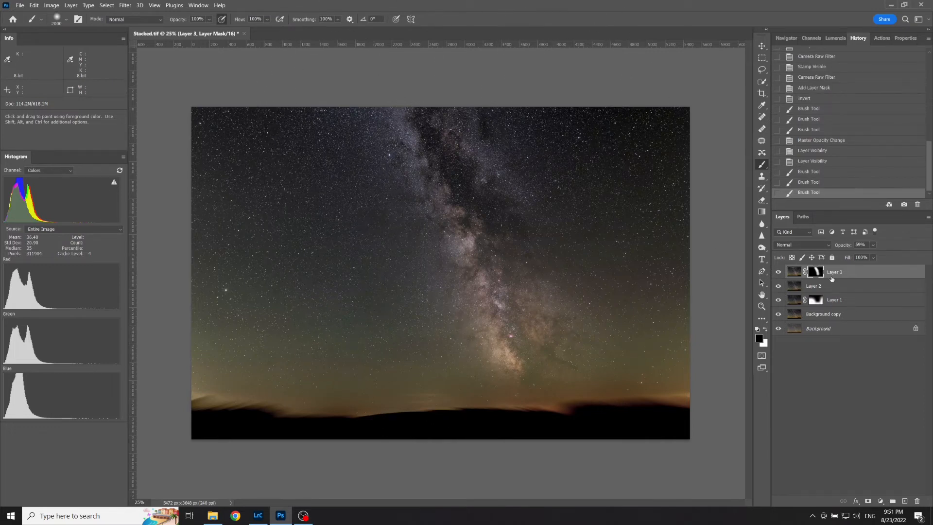
left_click(778, 272)
left_click(779, 273)
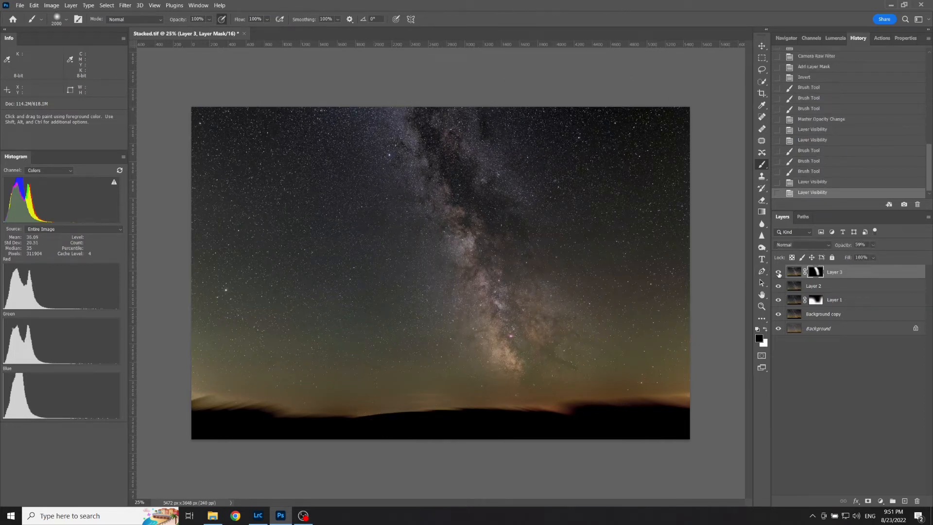
left_click(779, 273)
left_click(778, 273)
Paint black on Layer 3's mask at the lower right of the Milky Way core with a 700 px brush.
key("bracketleft")
key("bracketleft")
key("bracketleft")
key("bracketleft")
key("bracketleft")
key("bracketleft")
key("bracketleft")
key("bracketleft")
key("bracketleft")
key("bracketleft")
key("bracketleft")
key("bracketleft")
key("bracketleft")
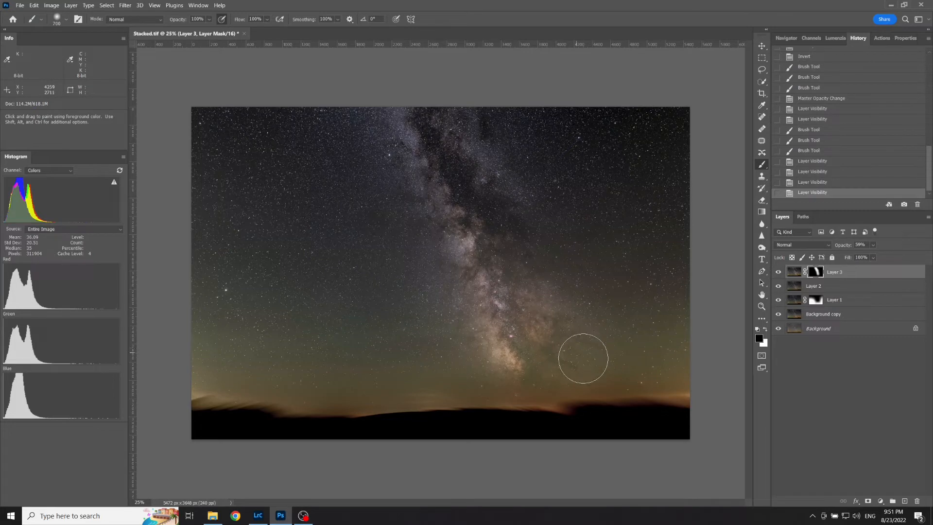
left_click_drag(577, 350, 573, 349)
Paint white on Layer 3's mask just right of the Milky Way core with the 700 px brush and compare layer visibility.
key("x")
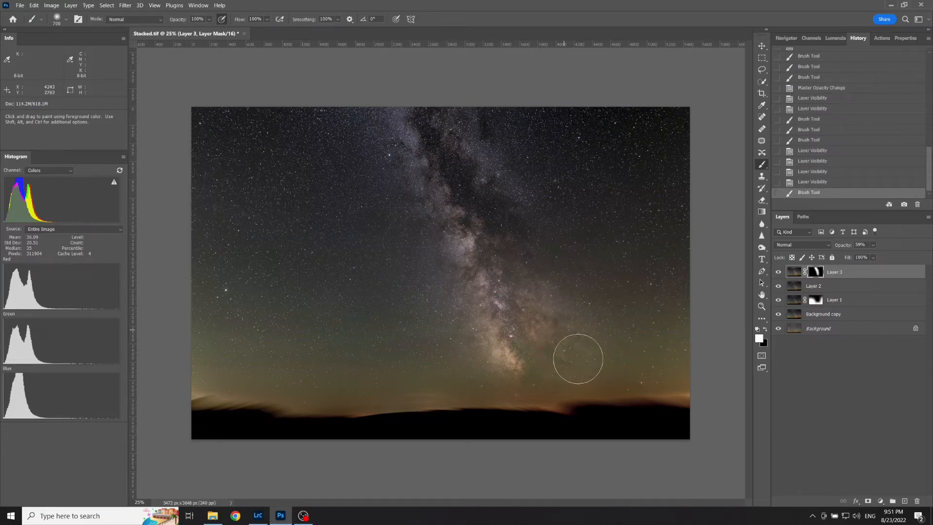
mouse_move(572, 345)
left_mouse_down()
mouse_move(554, 364)
mouse_move(569, 347)
left_mouse_up()
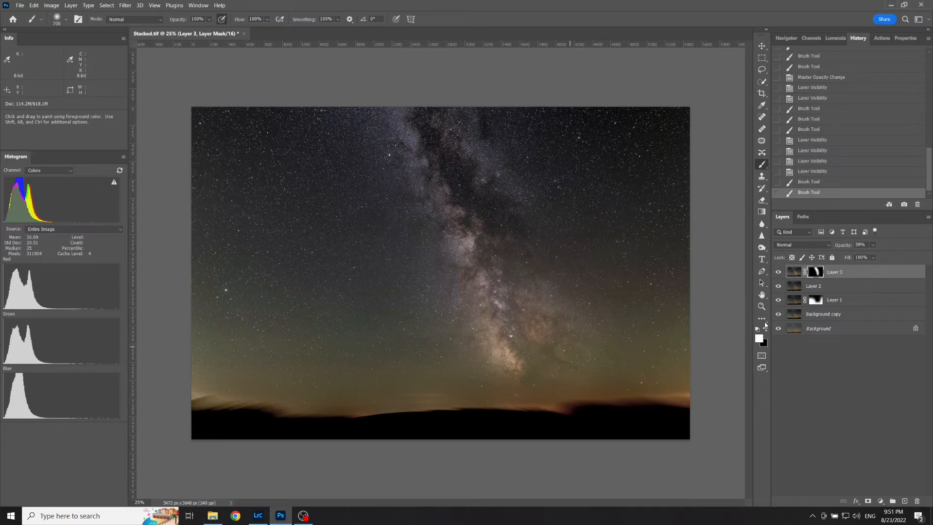
left_click(779, 272)
left_click(779, 273)
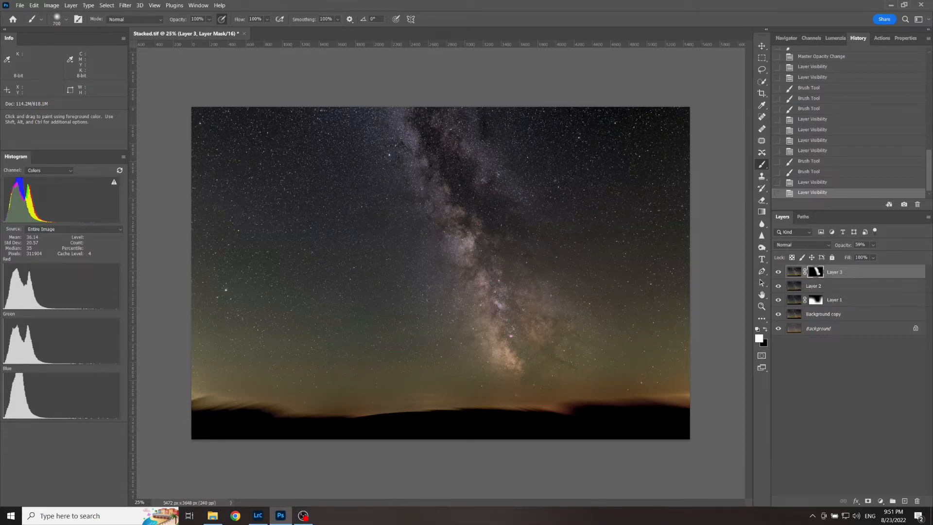
Compare the edited sky with the original by hiding and reshowing all layers above the Background layer.
scroll(484, 482, "down", 1)
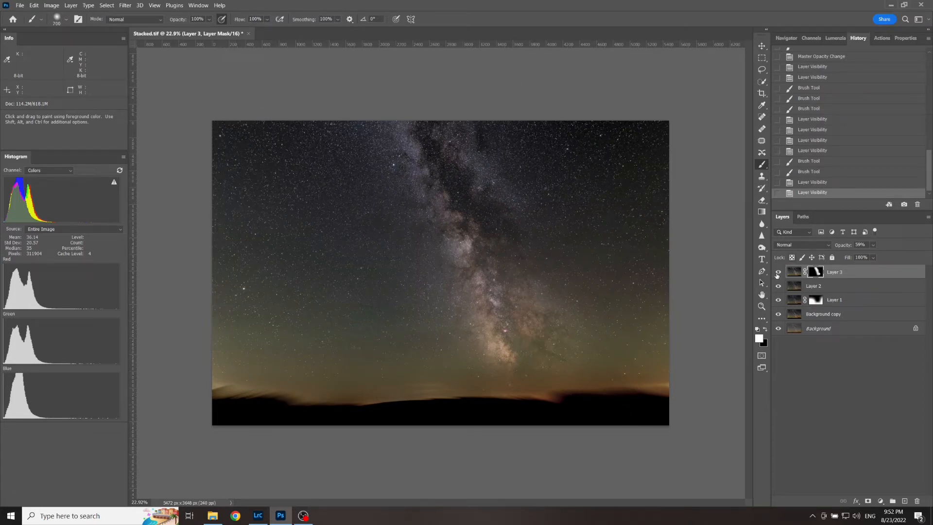
left_click(779, 314)
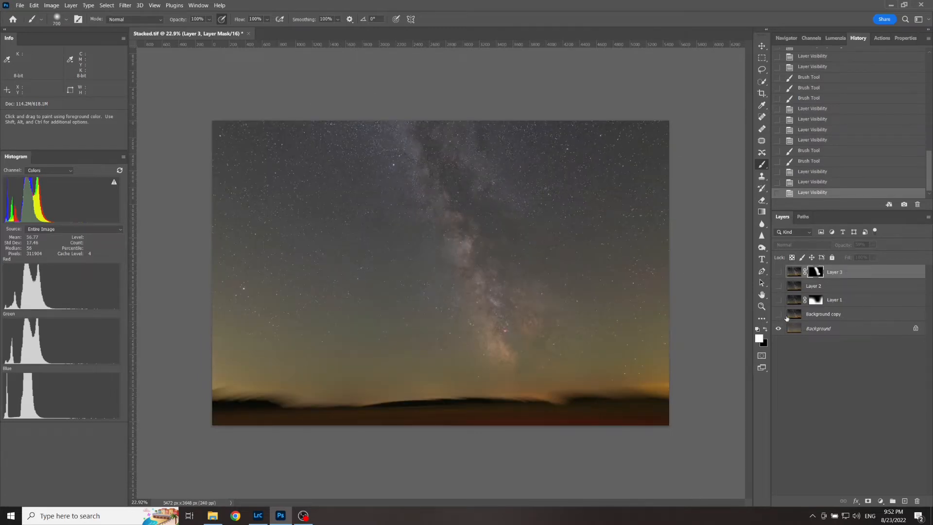
left_click_drag(778, 314, 778, 272)
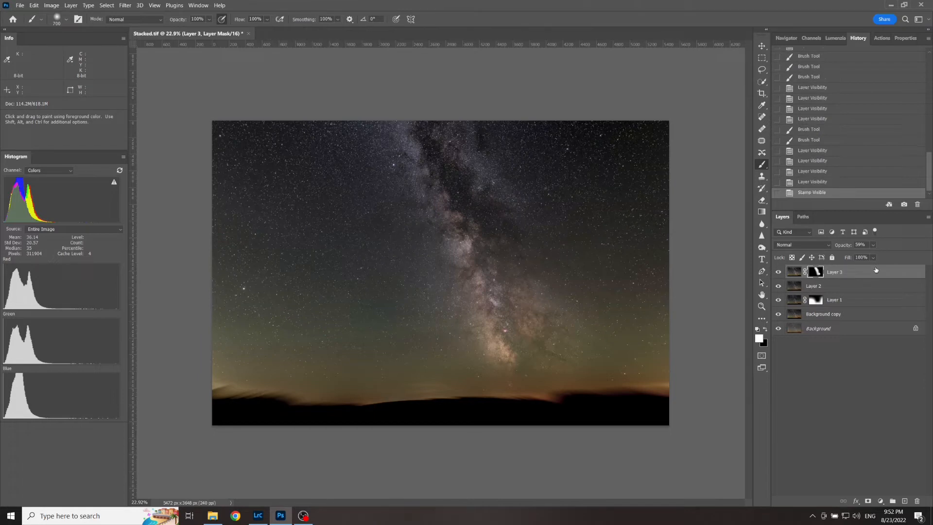
Stamp all visible layers into a new layer and select its highlights with Color Range at 20% fuzziness and range 56.
key("ctrl+shift+alt+e")
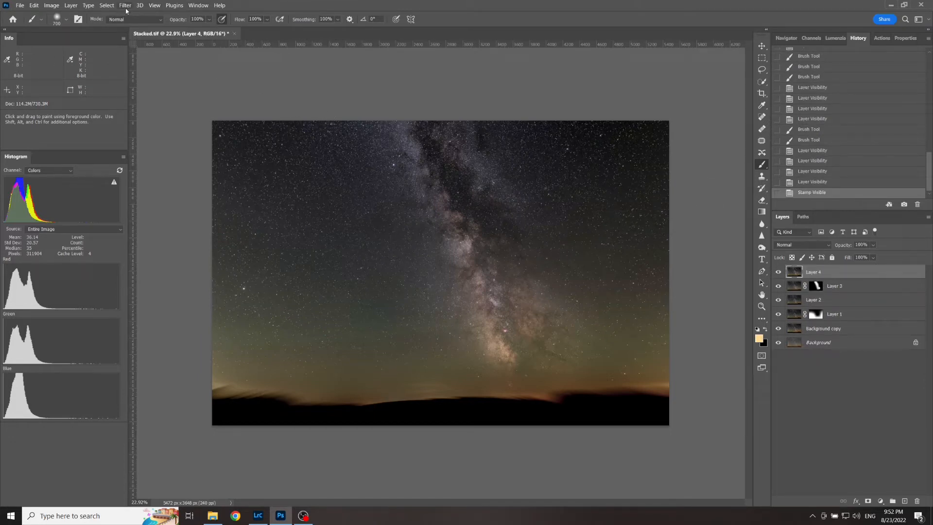
left_click(108, 6)
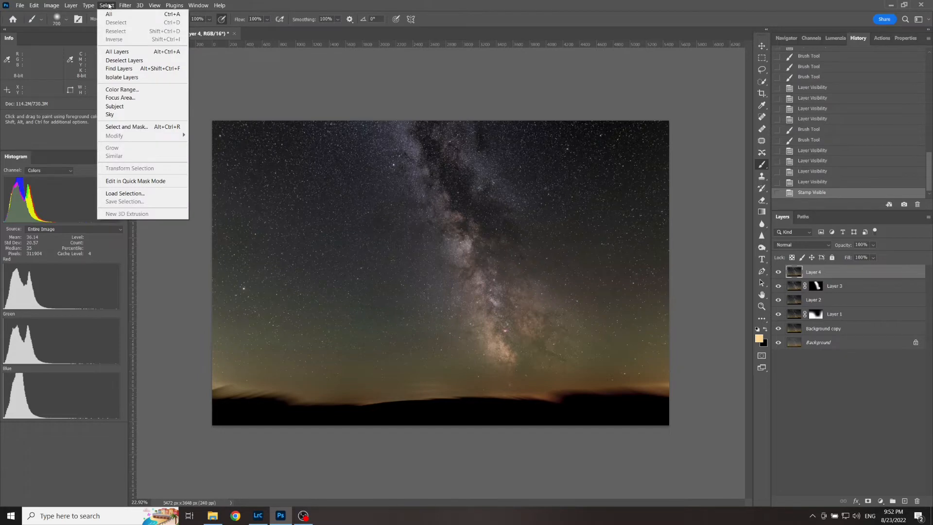
left_click(128, 90)
left_click(374, 81)
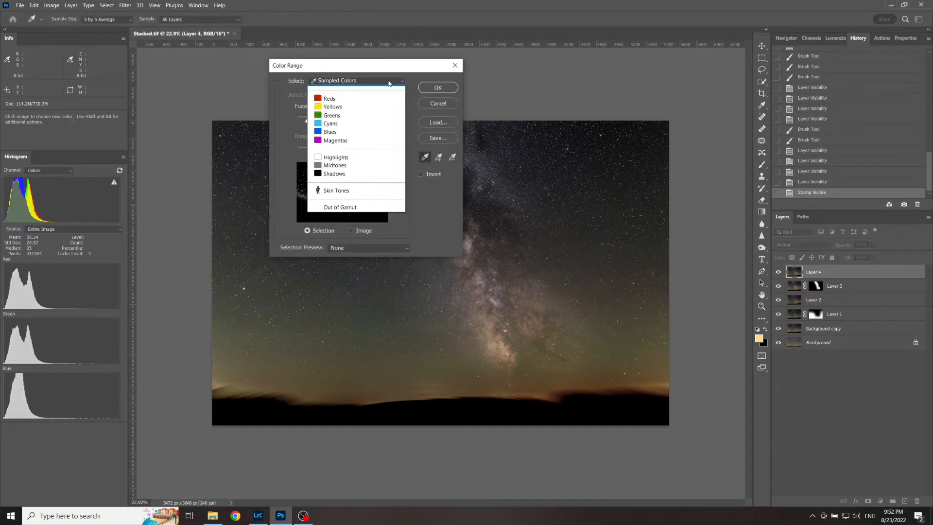
left_click(341, 169)
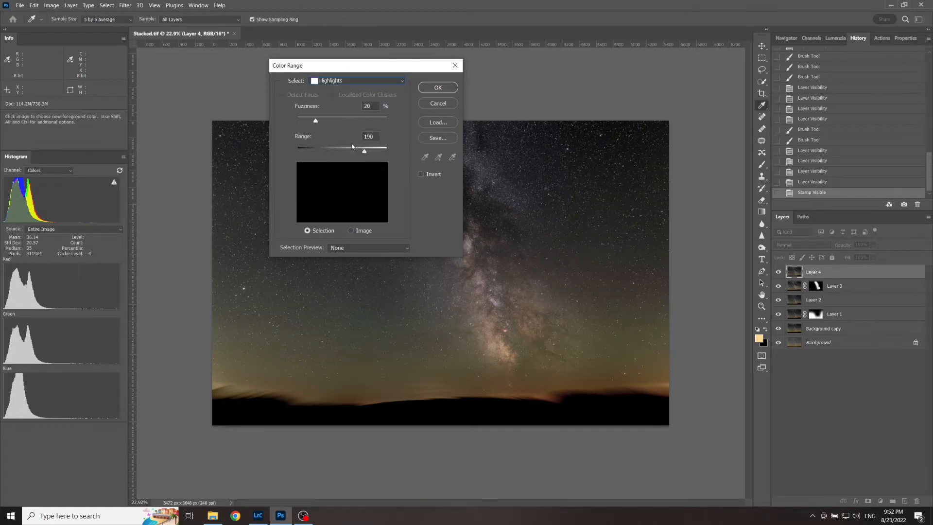
left_click_drag(340, 157, 318, 157)
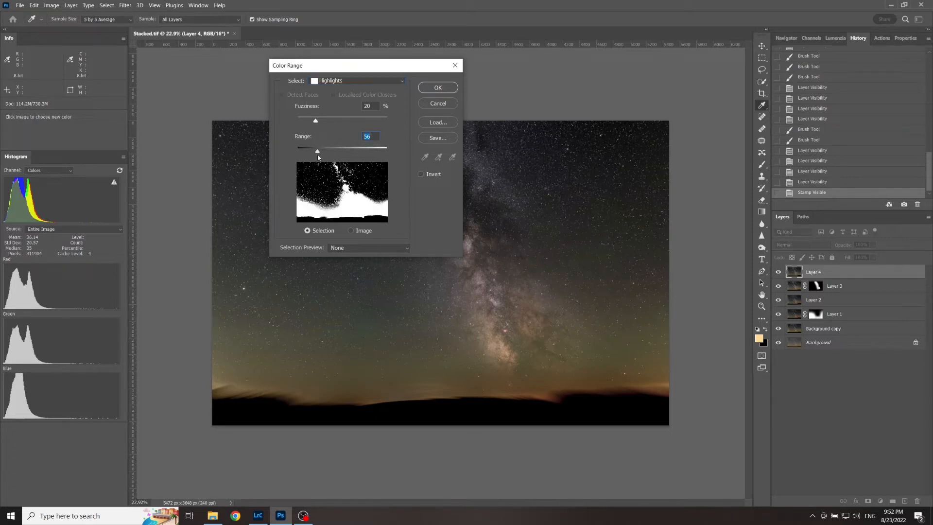
left_click(437, 88)
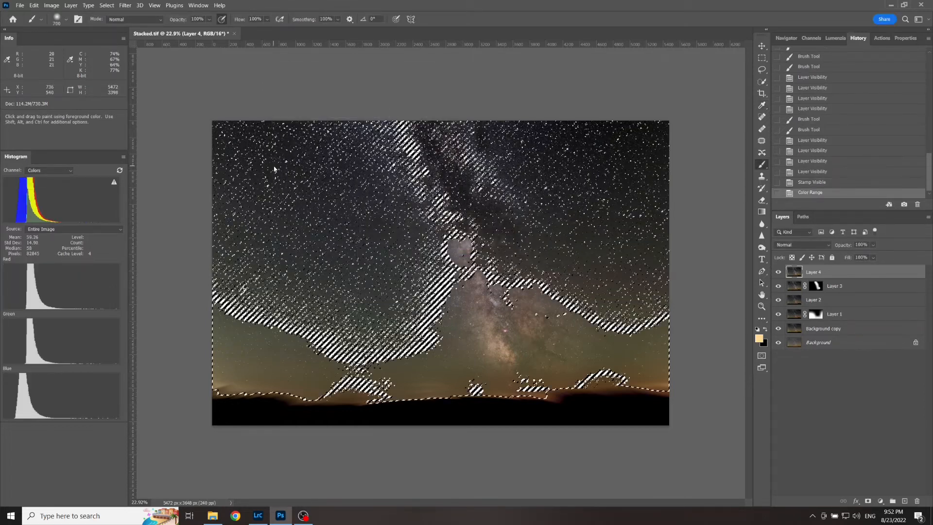
Feather the highlight selection by 1 pixel.
left_click(107, 6)
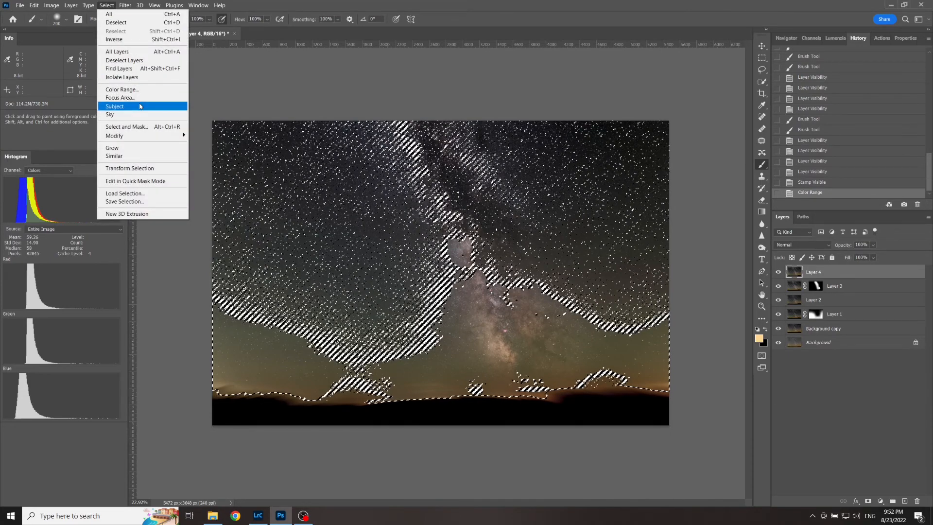
mouse_move(148, 136)
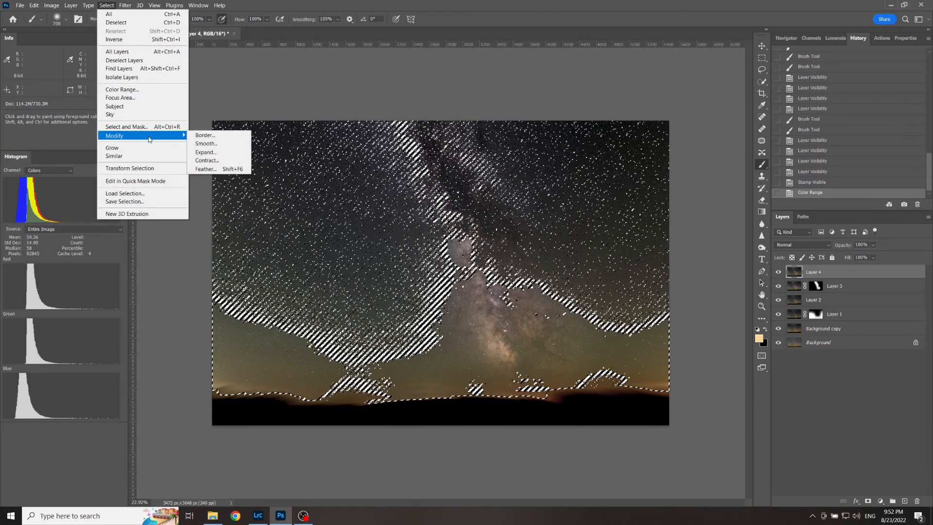
left_click(217, 168)
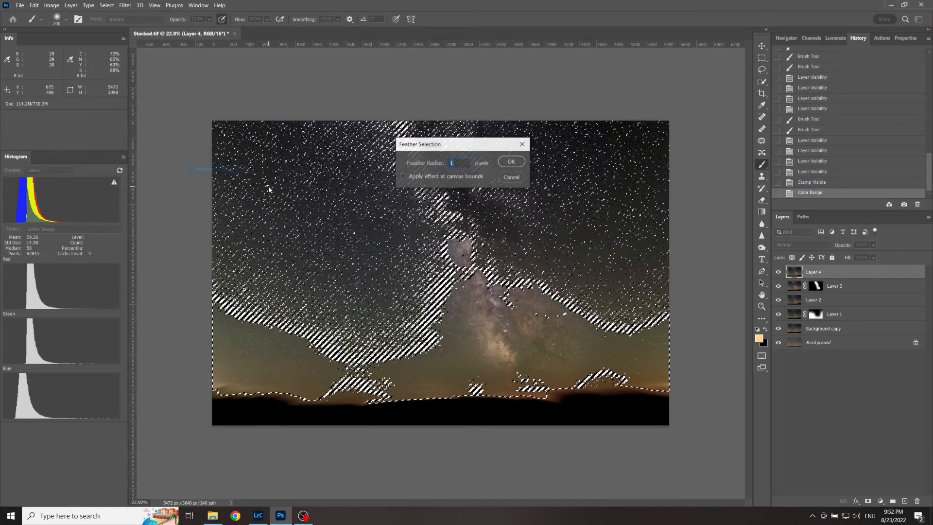
left_click(512, 162)
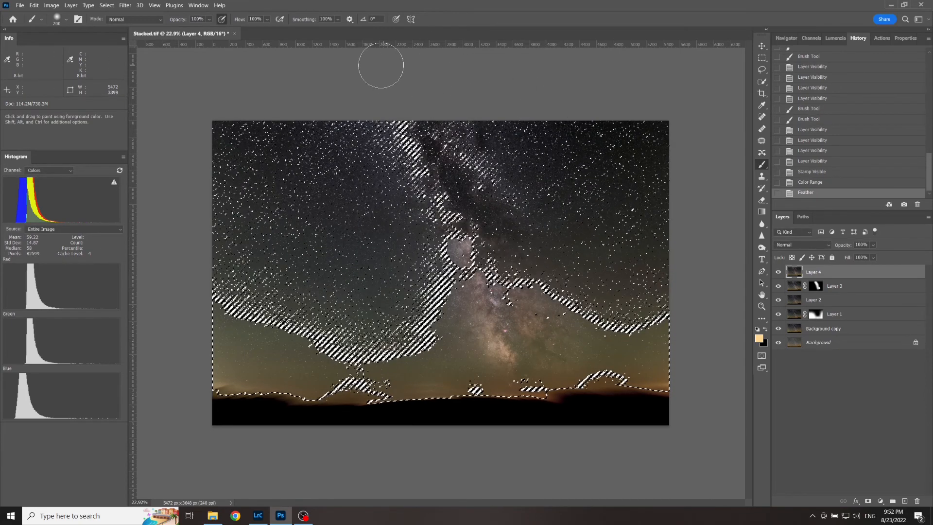
Shrink the selected stars with the Minimum filter at a 0.4 px radius preserving roundness, and deselect.
left_click(126, 6)
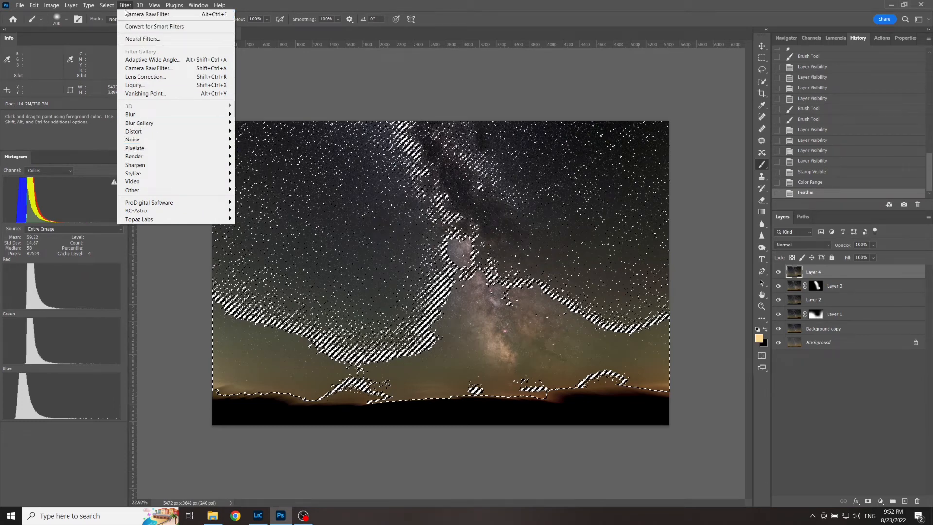
mouse_move(164, 192)
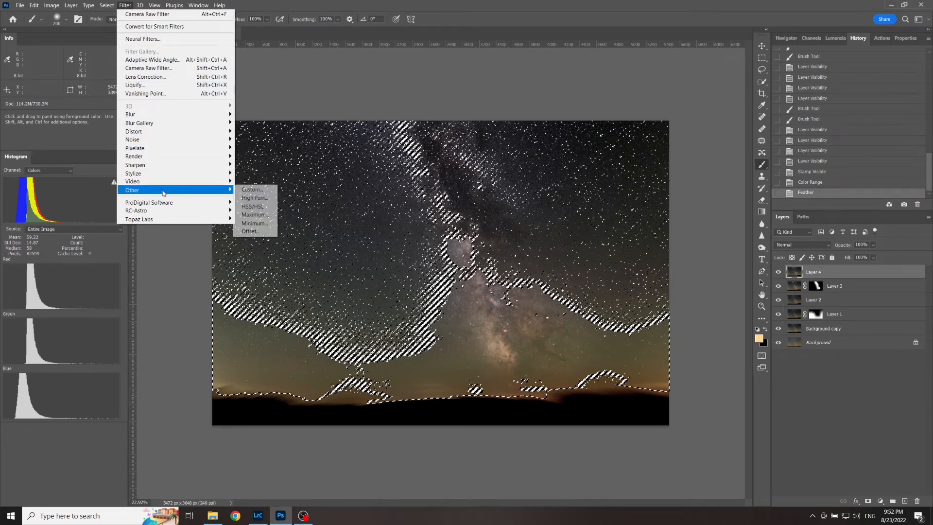
left_click(268, 224)
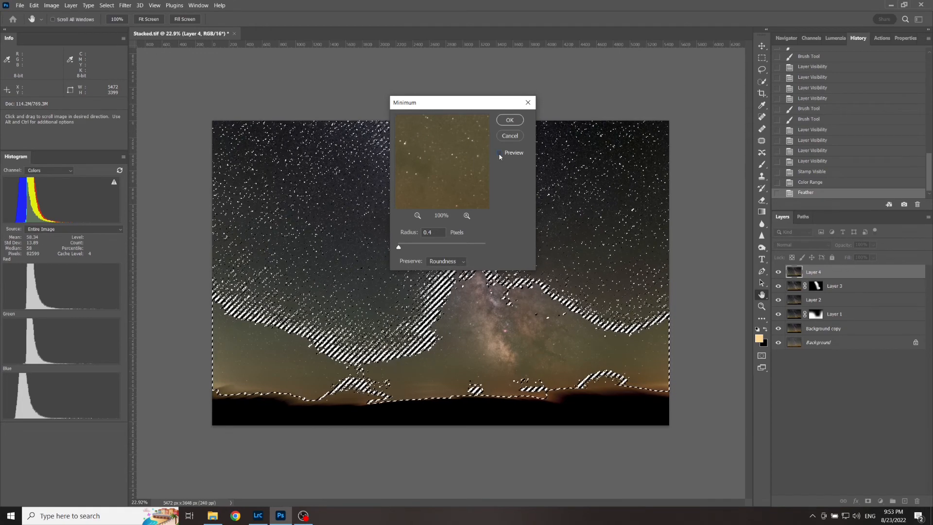
left_click(509, 120)
key("b")
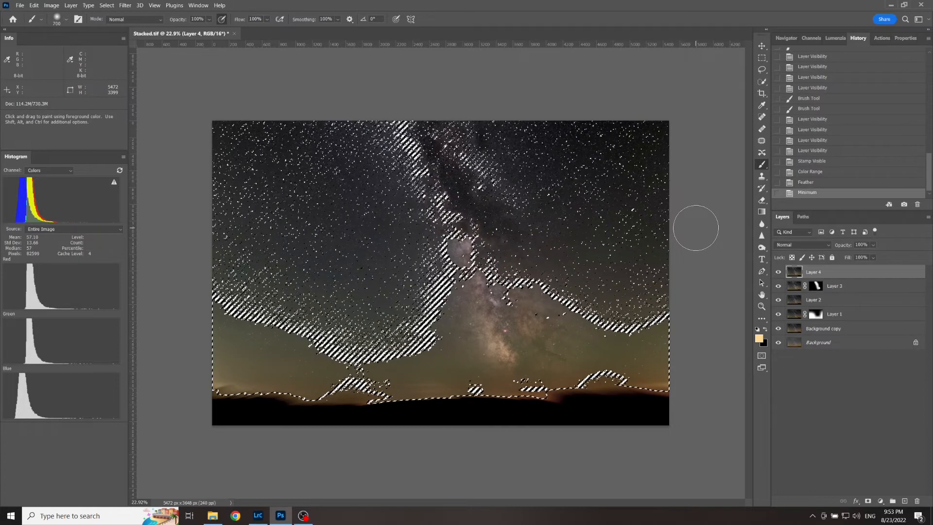
key("ctrl+d")
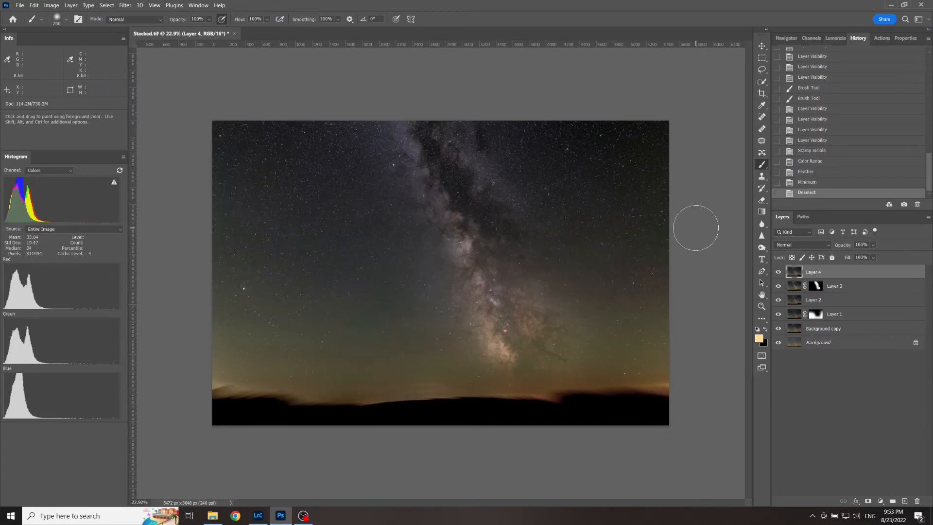
Compare the star reduction by hiding and showing Layer 4.
left_click(778, 272)
left_click(779, 272)
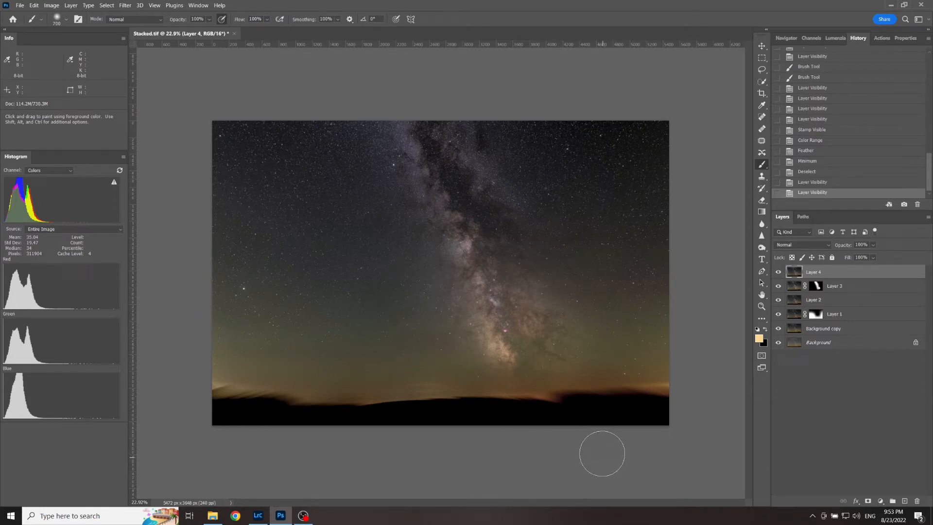
left_click(778, 272)
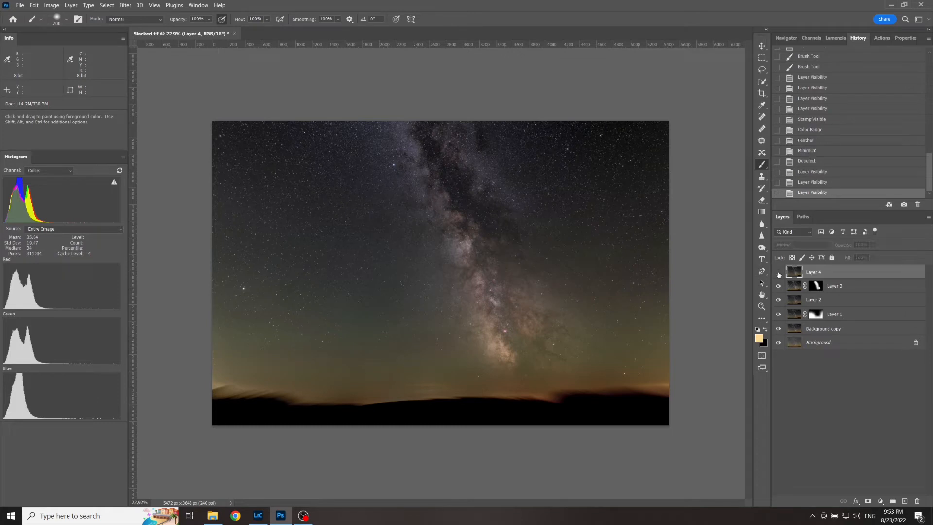
left_click(779, 273)
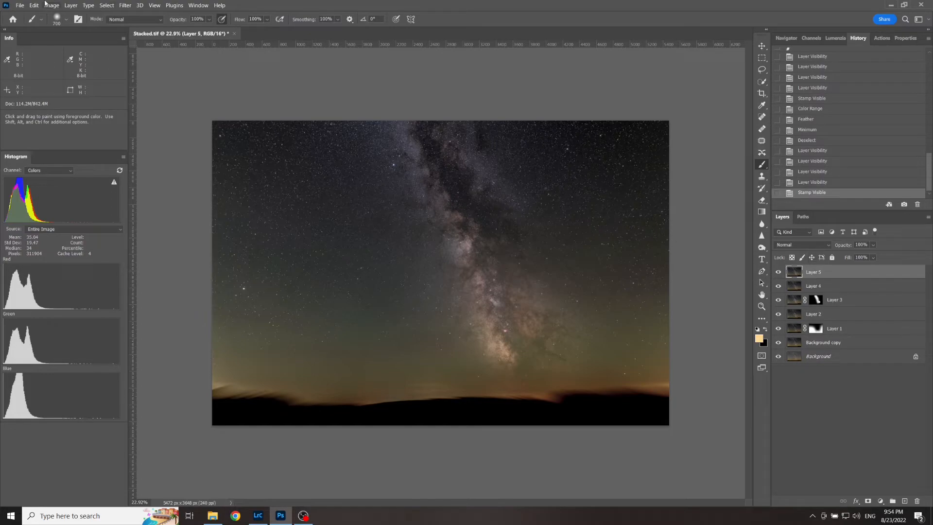
Select Layer 5's highlights with Color Range at 20% fuzziness and range 56, and feather the selection.
left_click(102, 5)
left_click(117, 97)
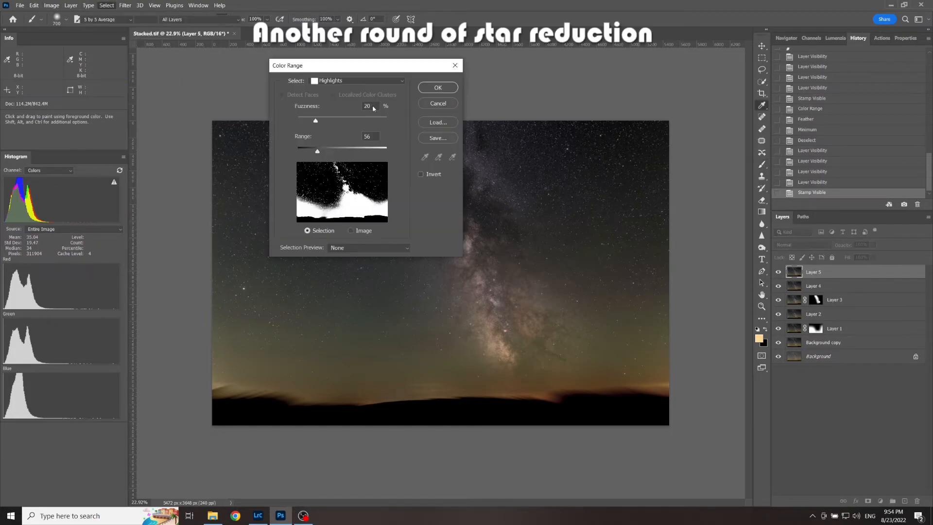
left_click(435, 88)
left_click(106, 5)
mouse_move(145, 136)
left_click(206, 169)
left_click(510, 161)
Apply the Minimum filter to the selected stars on Layer 5 and deselect.
left_click(125, 5)
mouse_move(175, 190)
left_click(255, 223)
left_click(510, 122)
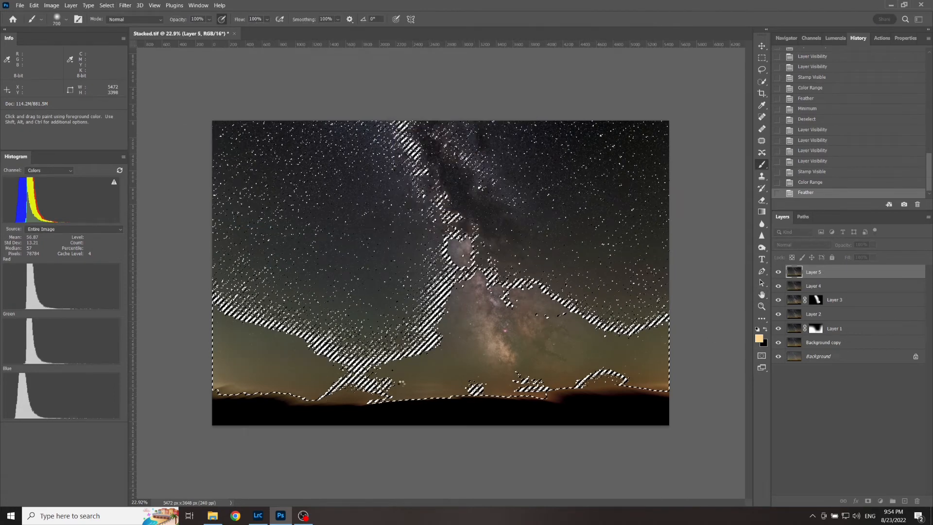
key("ctrl+d")
Give Layer 5 a black mask and paint white over the sky away from the Milky Way core with a 2900 px brush.
left_click(868, 501)
key("ctrl+i")
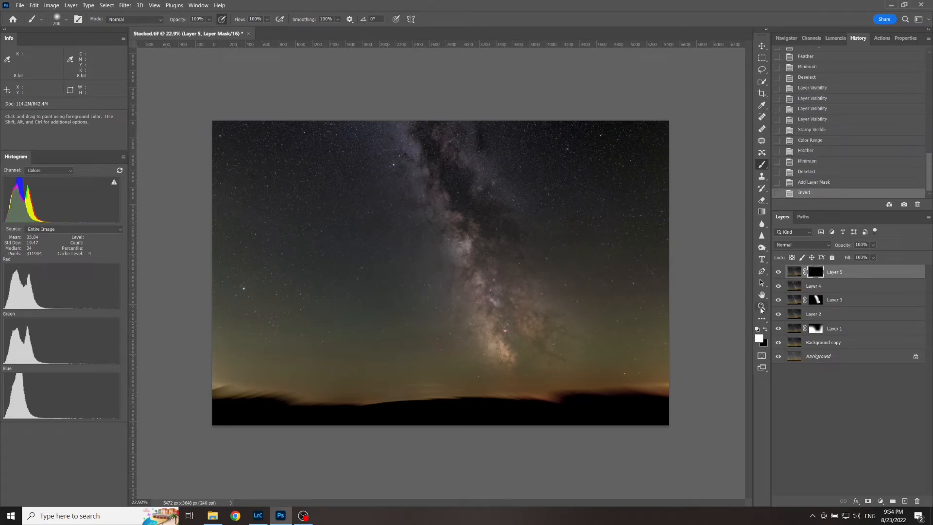
key("bracketright")
key("bracketright")
key("bracketright")
key("bracketright")
key("bracketright")
key("bracketright")
key("bracketright")
key("bracketright")
key("bracketright")
key("bracketright")
key("bracketright")
key("bracketright")
key("bracketright")
key("bracketright")
key("bracketright")
key("bracketright")
key("bracketright")
key("bracketright")
key("bracketright")
key("bracketright")
key("bracketright")
key("bracketright")
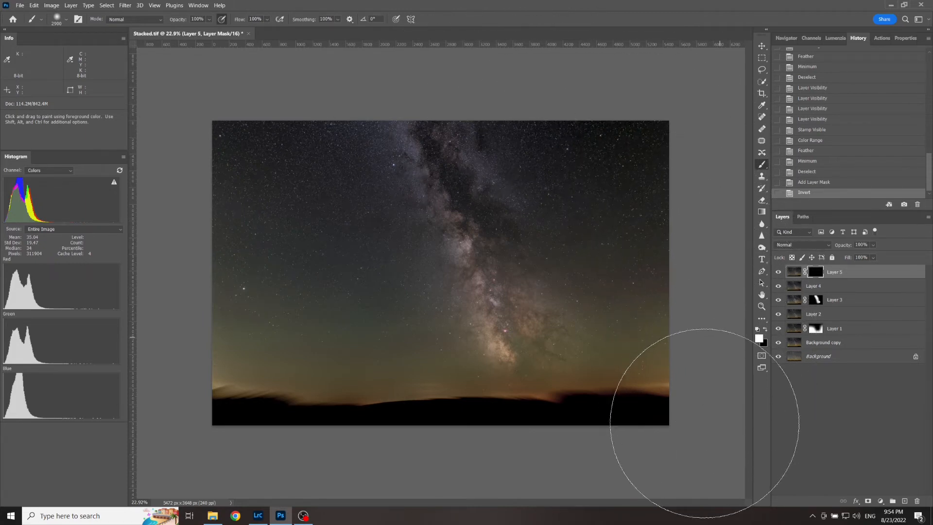
left_click_drag(197, 271, 369, 365)
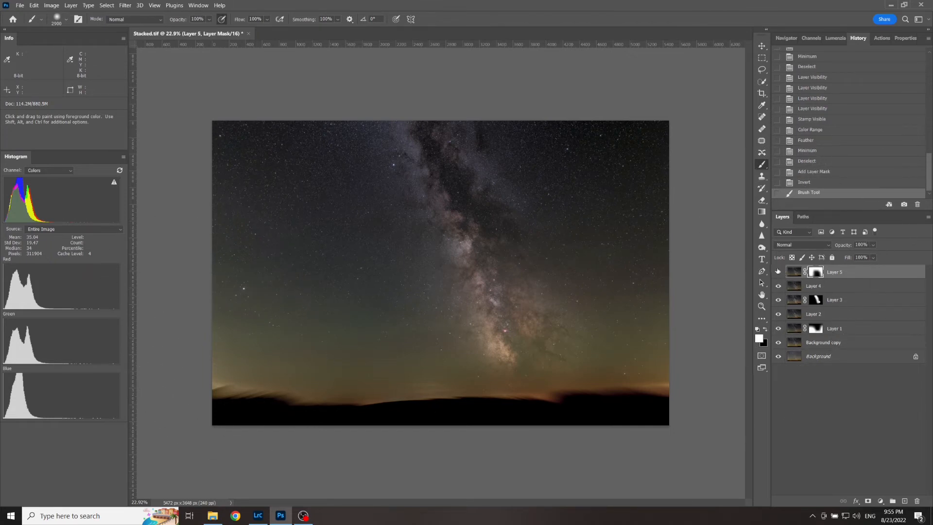
left_click(778, 273)
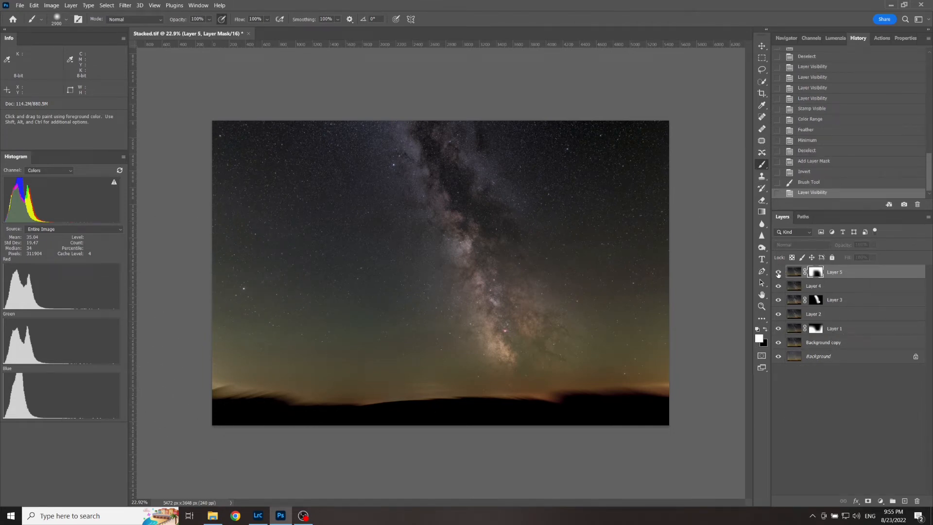
left_click(778, 273)
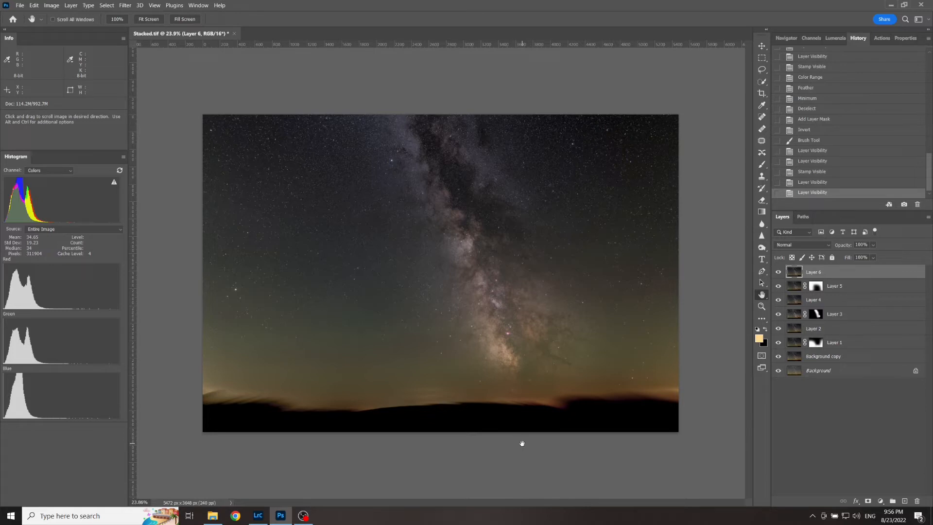
Fine-tune Layer 6's color in the Camera Raw Filter with Saturation at -15 and the Purples hue at -30.
left_click(126, 6)
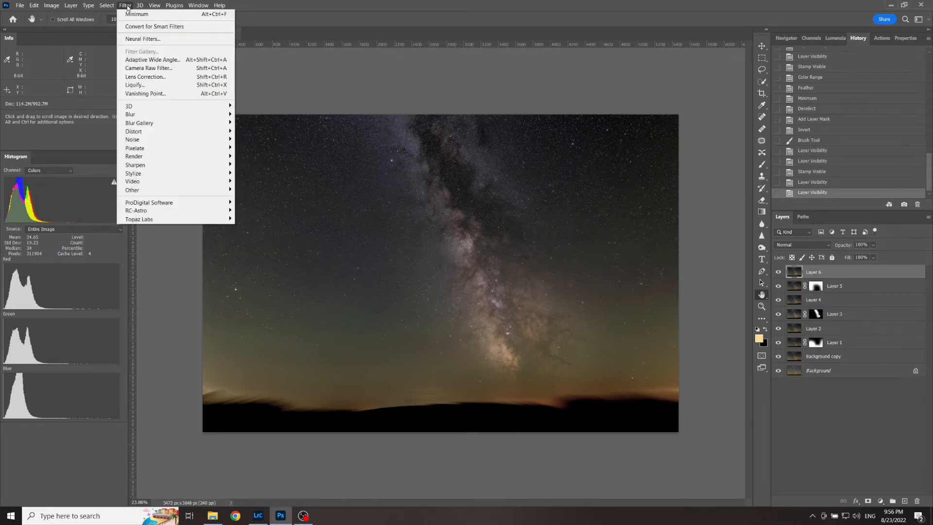
left_click(171, 69)
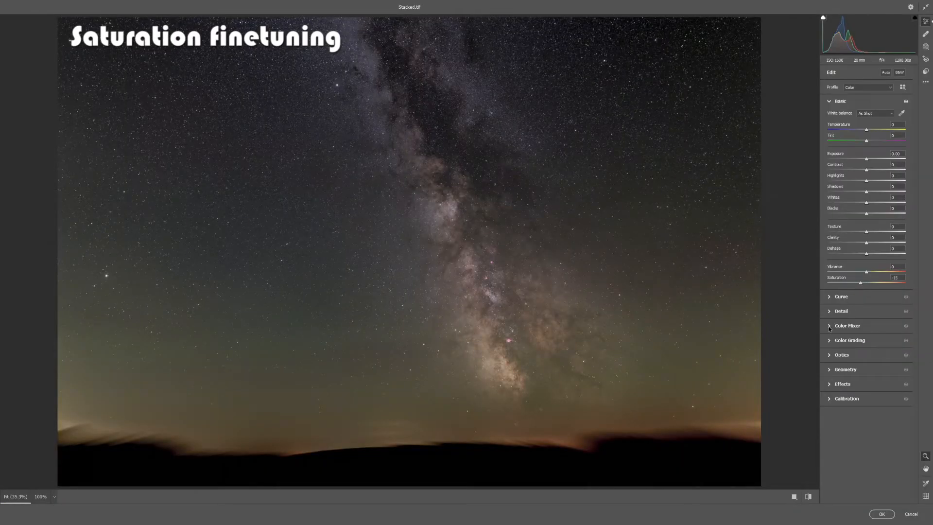
left_click(829, 329)
left_click_drag(867, 241, 865, 241)
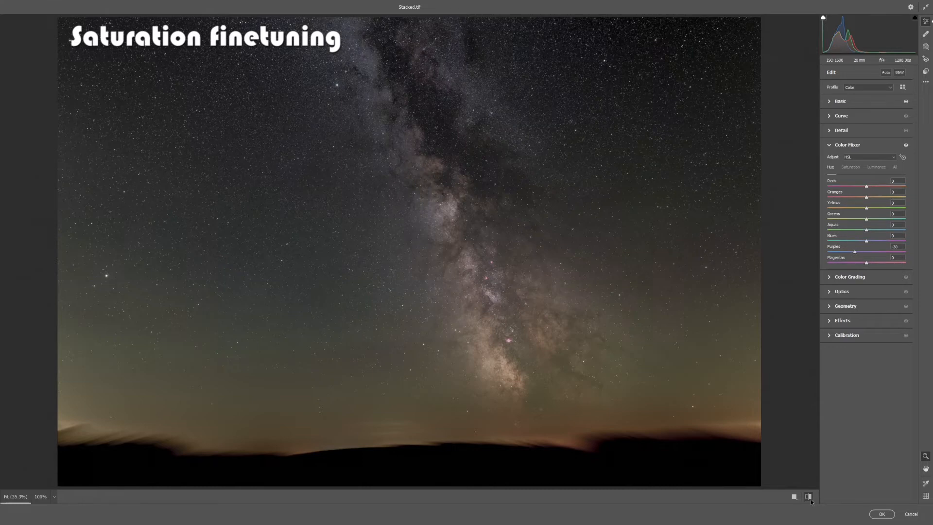
left_click(847, 145)
left_click(840, 101)
double_click(870, 171)
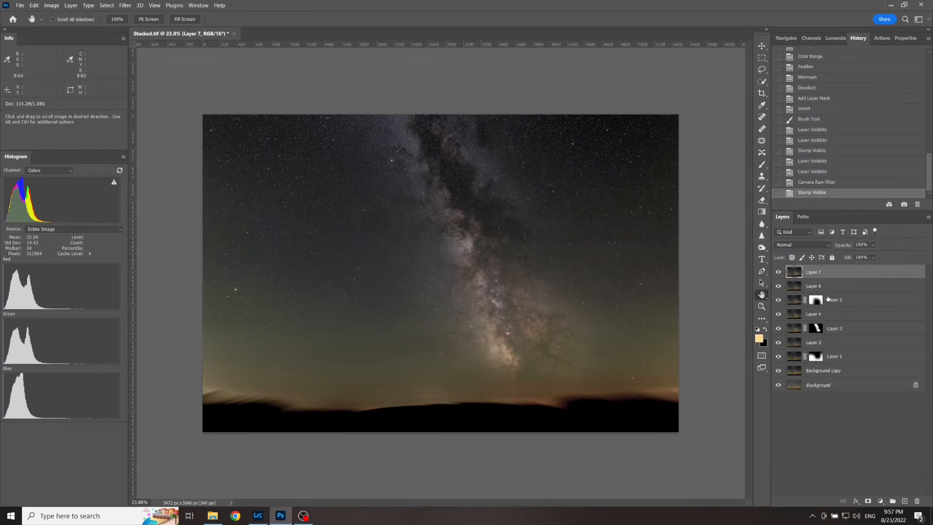
Undo the last Stamp Visible and add a white layer mask to Layer 6.
key("ctrl+z")
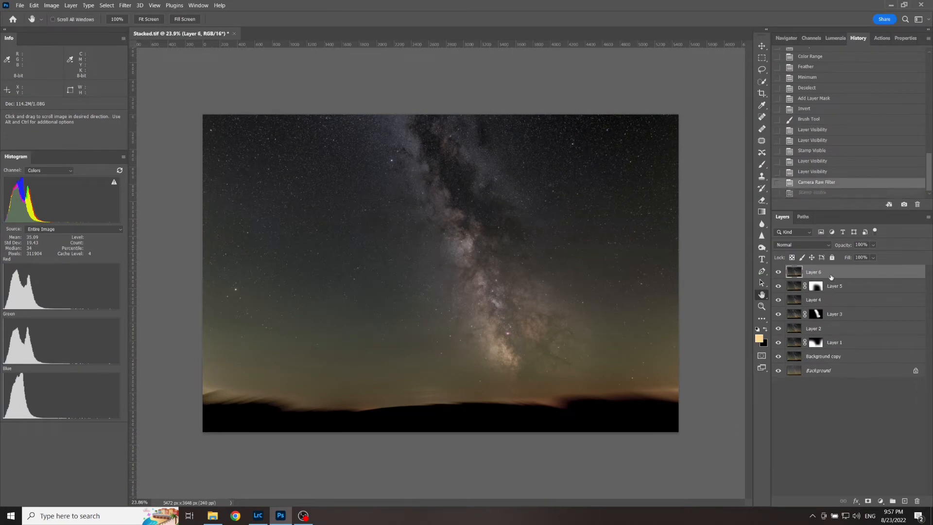
left_click(868, 501)
Paint black on Layer 6's mask over the Milky Way core with a 1900 px brush.
left_click(761, 164)
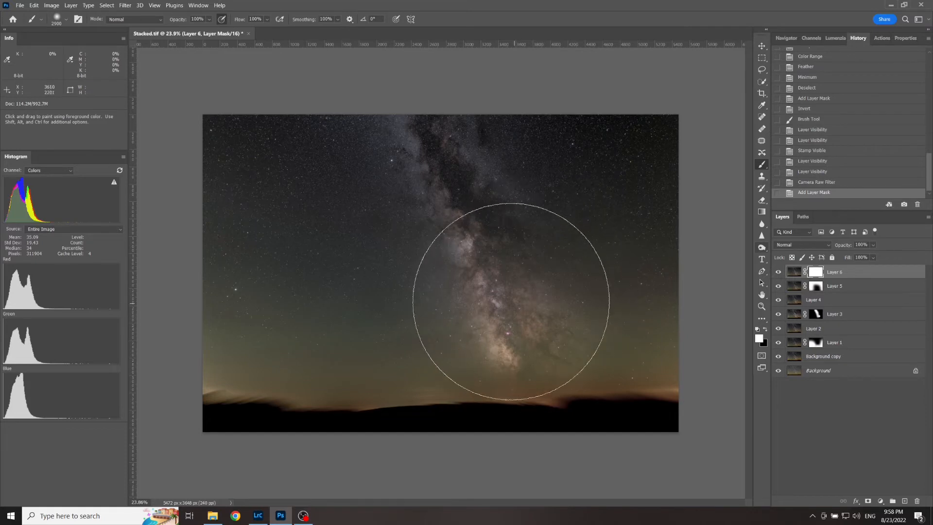
key("bracketleft")
key("bracketleft")
key("bracketleft")
key("bracketleft")
key("bracketleft")
key("bracketleft")
key("bracketleft")
key("bracketleft")
key("bracketleft")
key("bracketleft")
key("ctrl+i")
key("ctrl+i")
key("x")
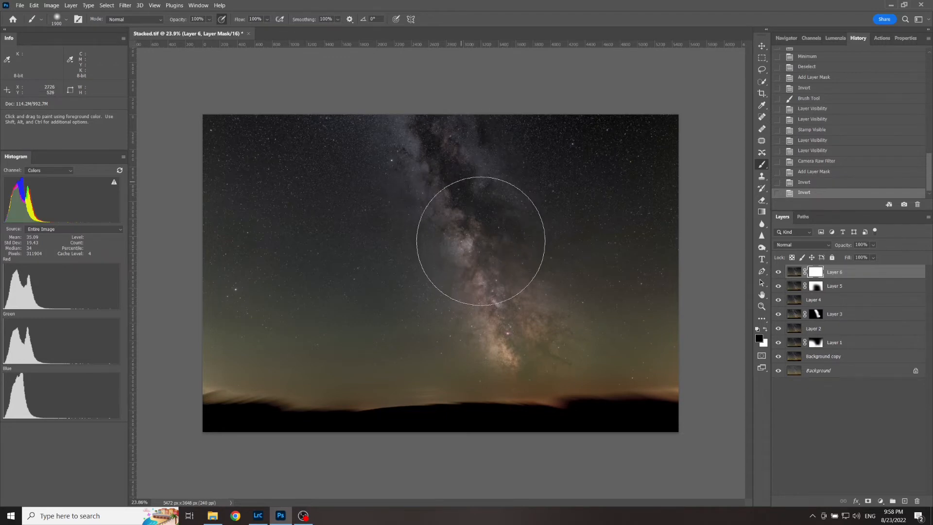
left_click_drag(501, 308, 528, 340)
key("x")
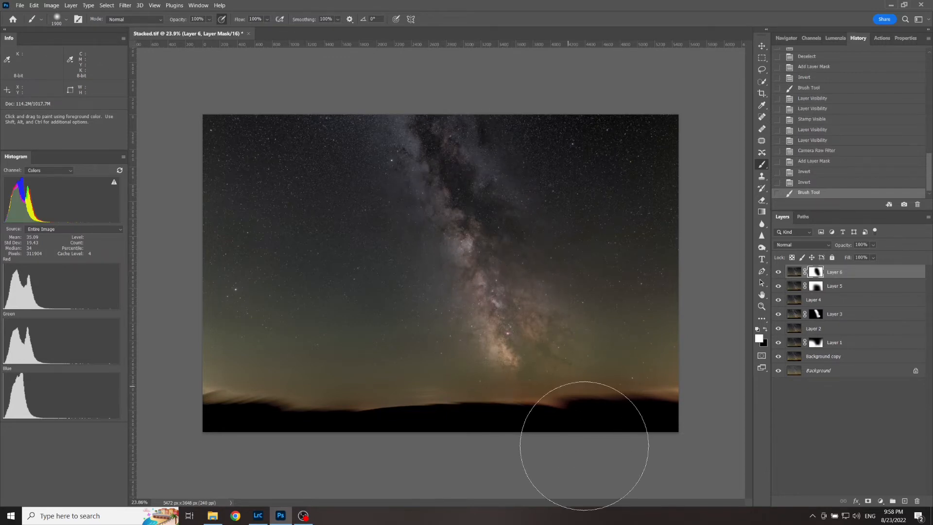
Paint white back onto Layer 6's mask along the horizon with a 2500 px brush and compare with the layer hidden.
key("bracketright")
key("bracketright")
key("bracketright")
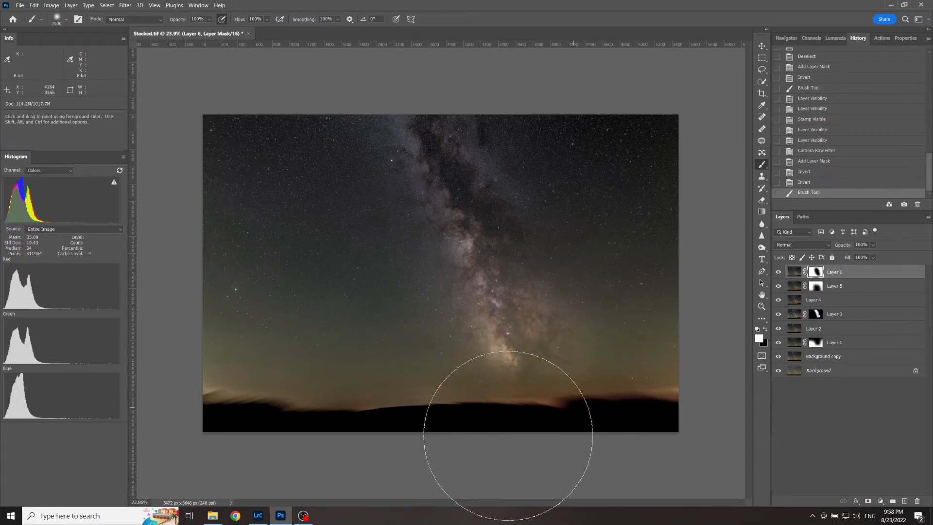
left_click(607, 423)
left_click(777, 273)
left_click(777, 272)
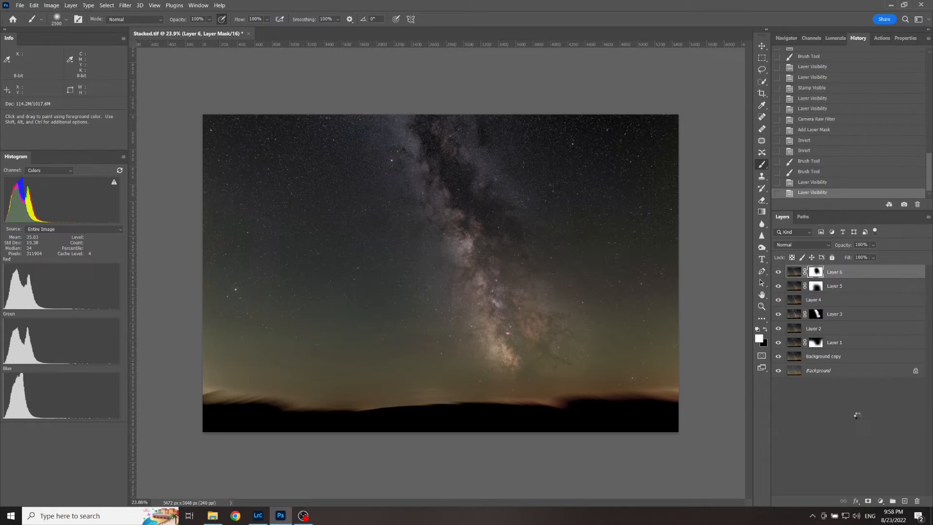
Stamp the visible layers onto a new layer and set its Whites to +17 in the Camera Raw Filter.
key("ctrl+shift+alt+e")
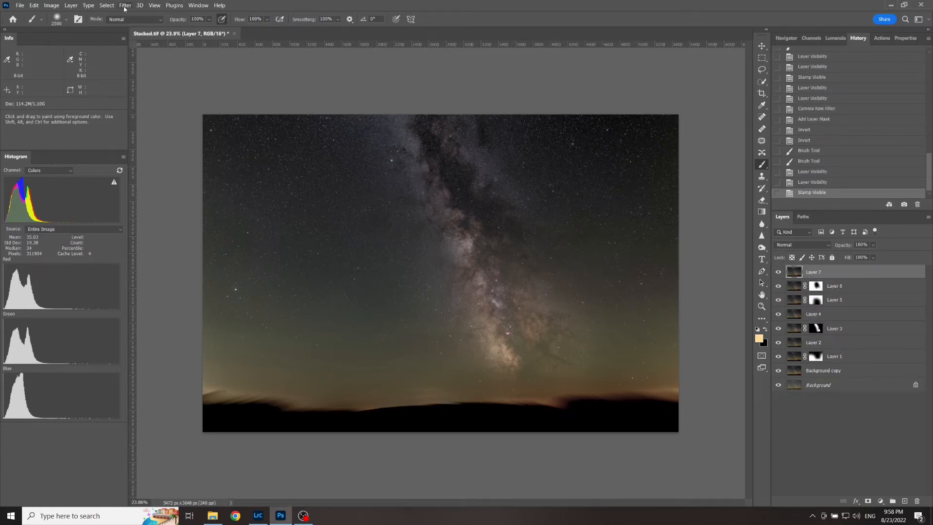
left_click(124, 6)
left_click(148, 68)
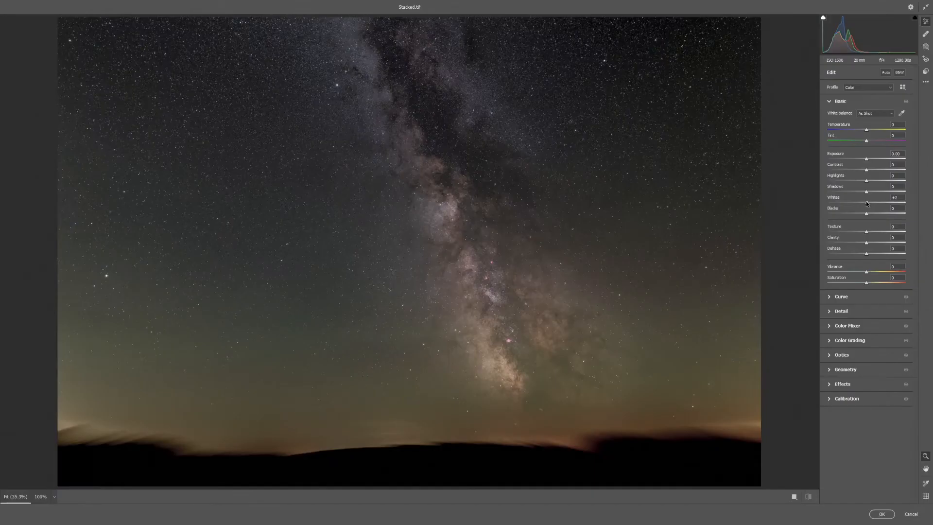
left_click_drag(873, 204, 882, 200)
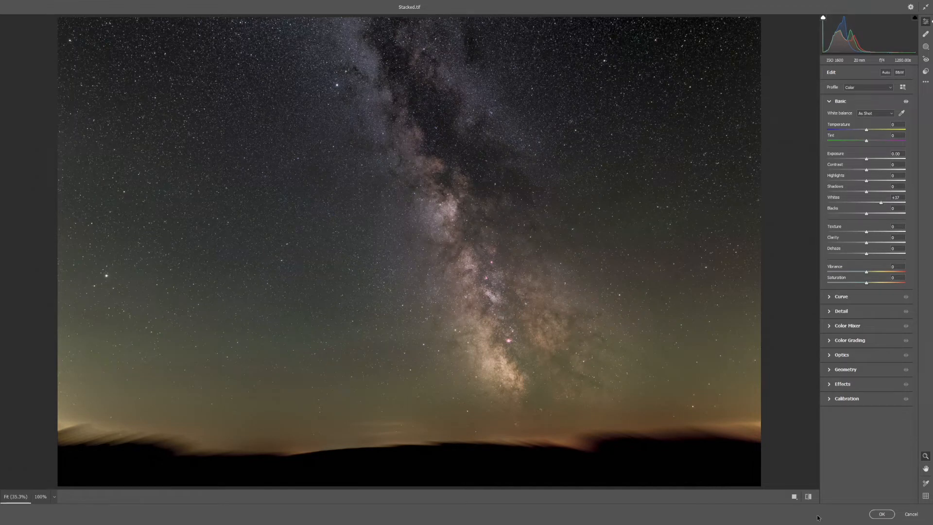
Compare the before and after previews, apply the Camera Raw Filter, and check the image with Layer 7 hidden and shown.
left_click(808, 496)
left_click(808, 497)
left_click(808, 497)
left_click(808, 497)
left_click(808, 497)
left_click(808, 496)
left_click(808, 496)
left_click(808, 496)
left_click(882, 514)
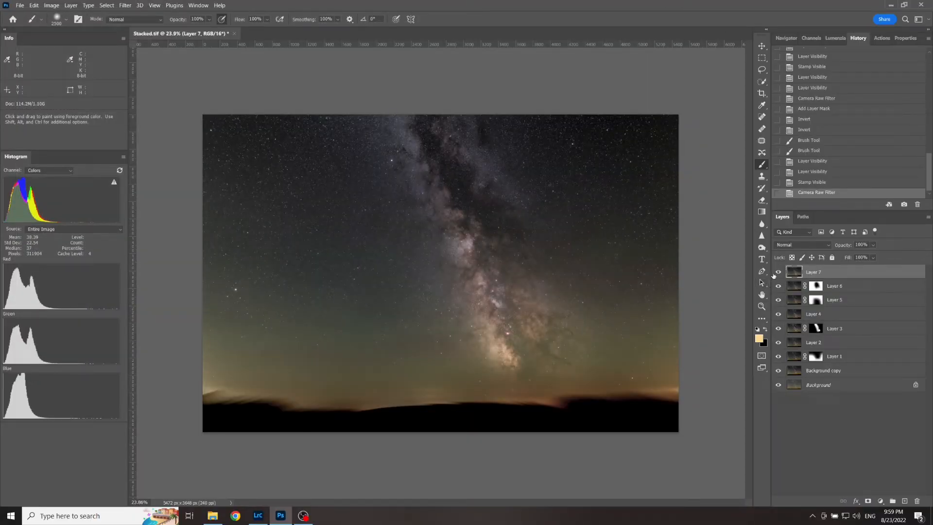
left_click(778, 273)
left_click(779, 273)
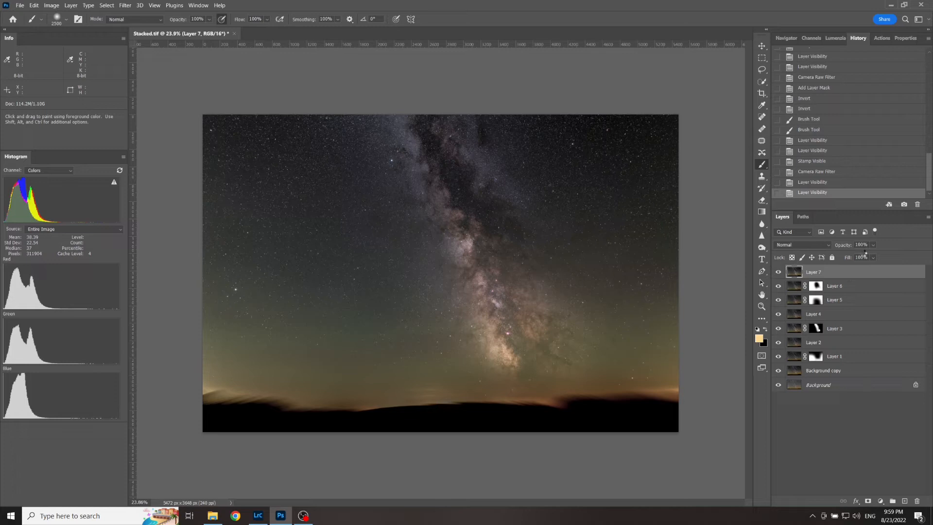
Stamp the visible layers and select the highlights by Color Range with Fuzziness 20% and Range 56, then feather the selection.
key("ctrl+shift+alt+e")
left_click(106, 5)
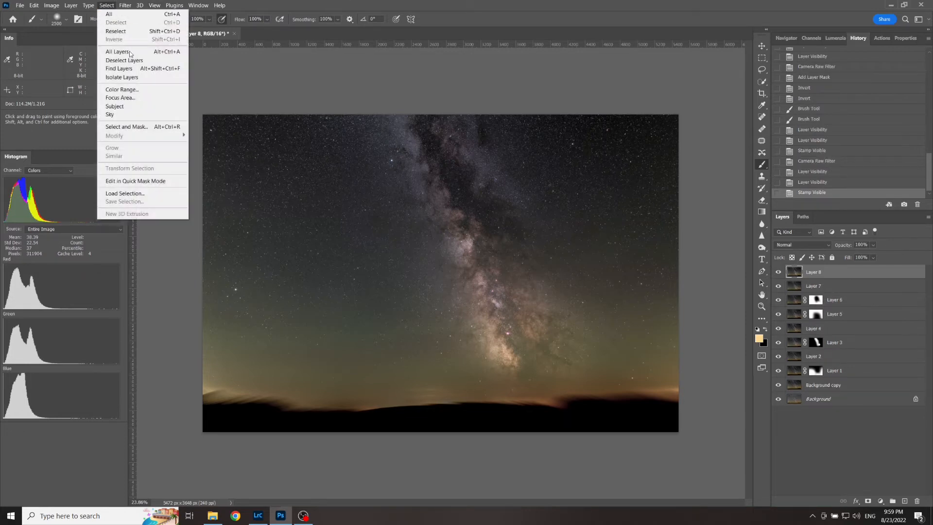
left_click(122, 90)
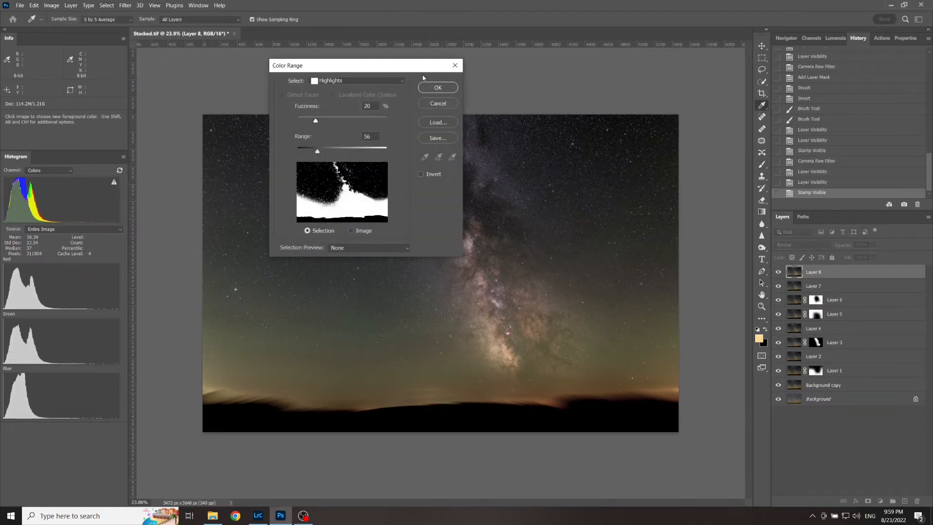
left_click(429, 88)
key("shift+F6")
key("Return")
Apply the Minimum filter to the selected highlights on Layer 8 and deselect.
left_click(122, 6)
mouse_move(146, 190)
left_click(250, 223)
key("Return")
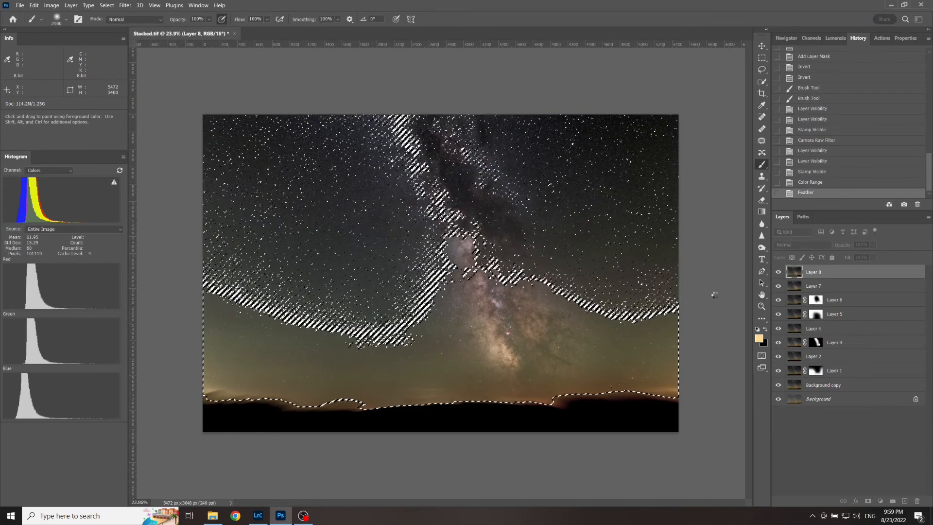
key("ctrl+d")
Give Layer 8 a black mask, paint white over the sky outside the Milky Way core with a 3100 px brush, and compare.
left_click(868, 500)
key("ctrl+i")
key("bracketright")
key("bracketright")
key("bracketright")
key("bracketright")
key("bracketright")
key("bracketright")
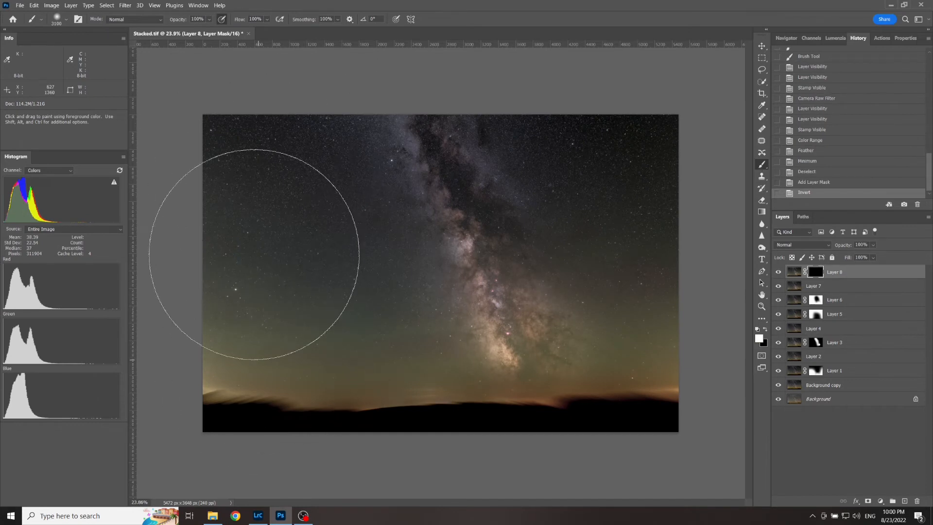
left_click(718, 265)
left_click(778, 272)
left_click(777, 273)
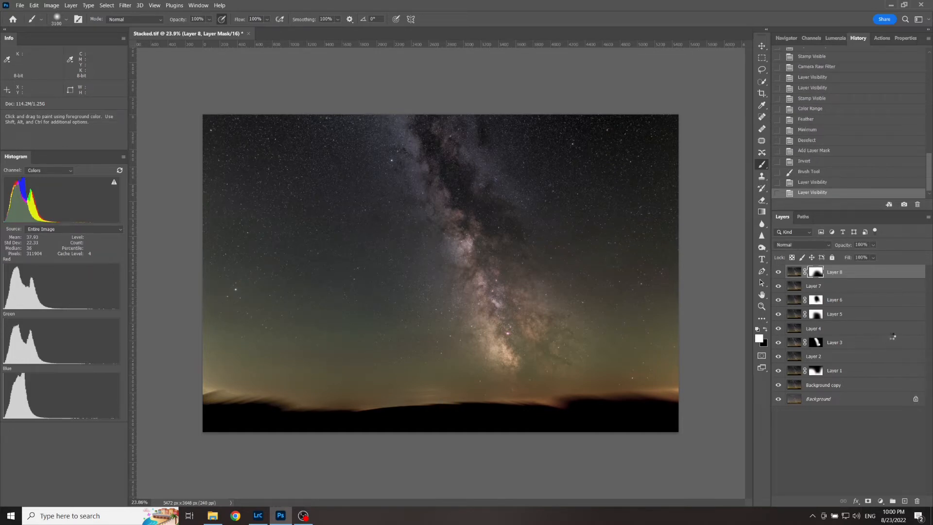
Stamp the visible layers onto a new layer and apply a Gaussian Blur with a 12.5 pixel radius.
key("ctrl+shift+alt+e")
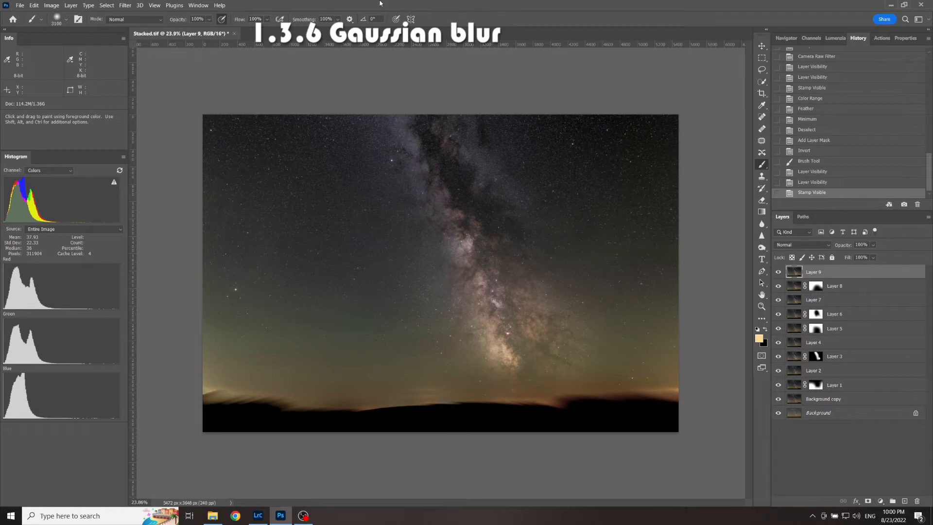
left_click(130, 6)
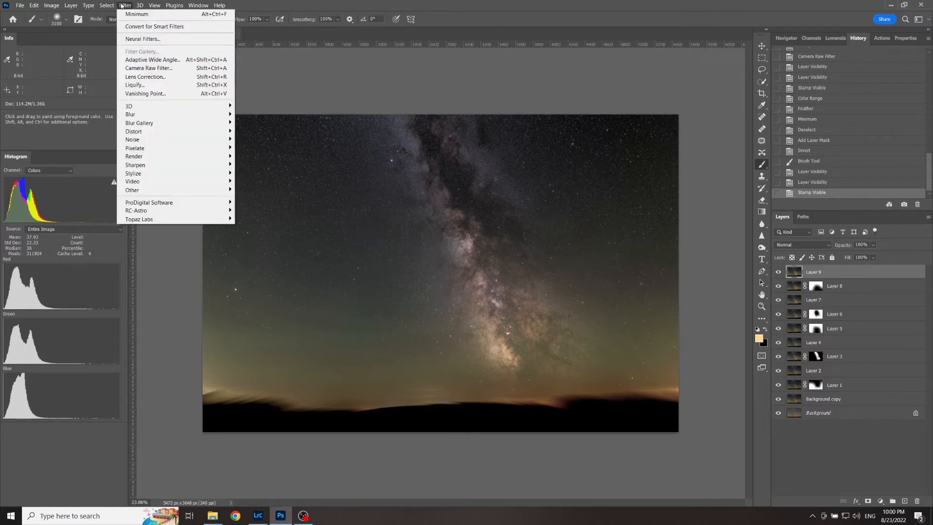
mouse_move(176, 116)
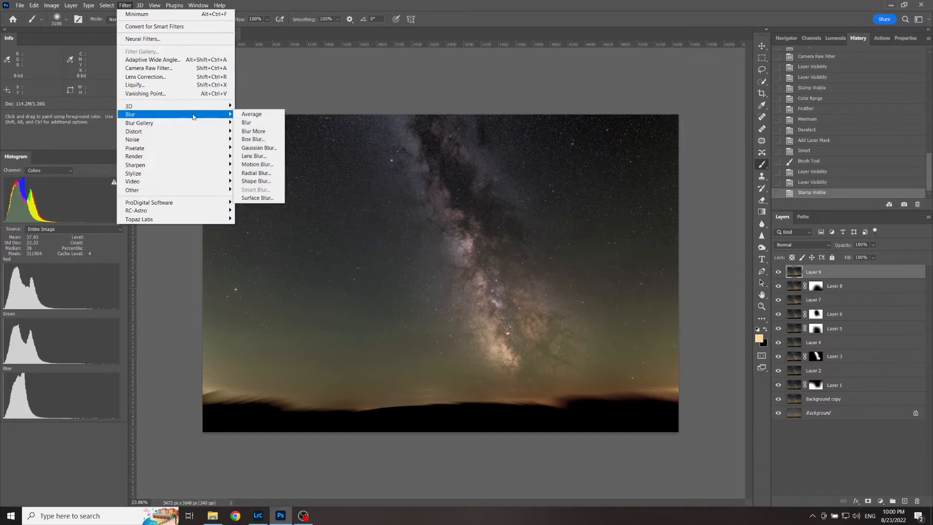
left_click(259, 147)
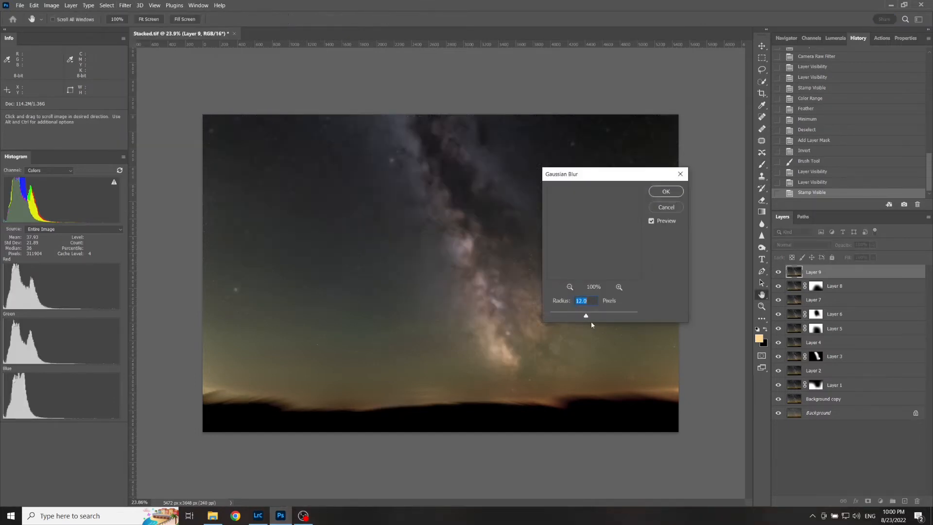
left_click_drag(630, 179, 683, 164)
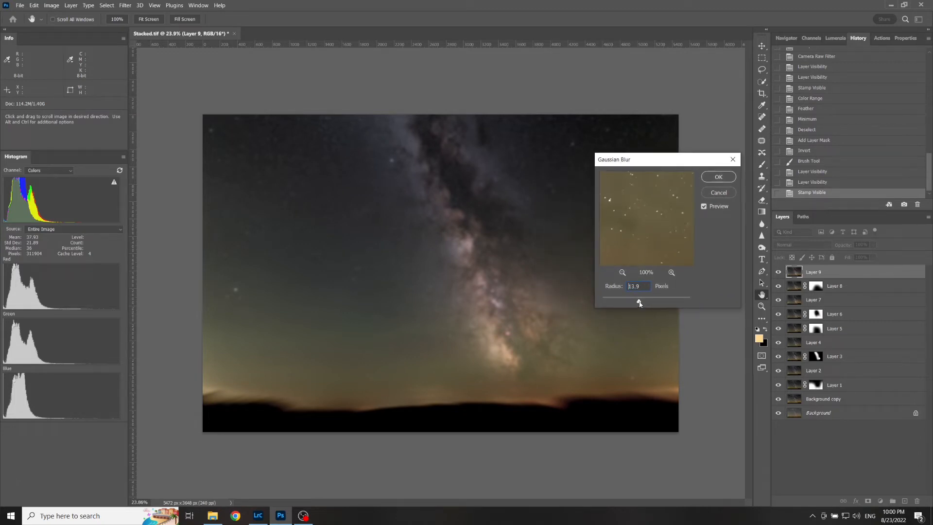
left_click_drag(640, 304, 640, 302)
left_click_drag(640, 302, 639, 302)
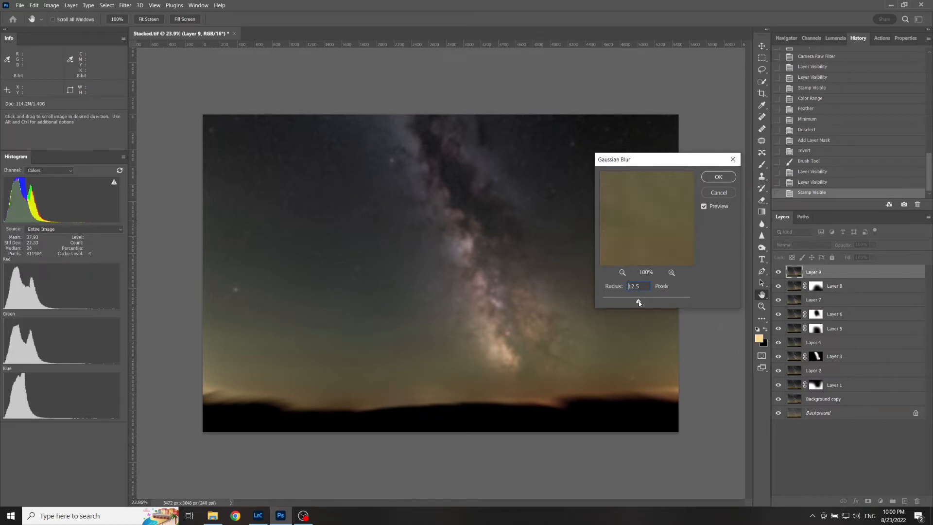
left_click(724, 177)
key("b")
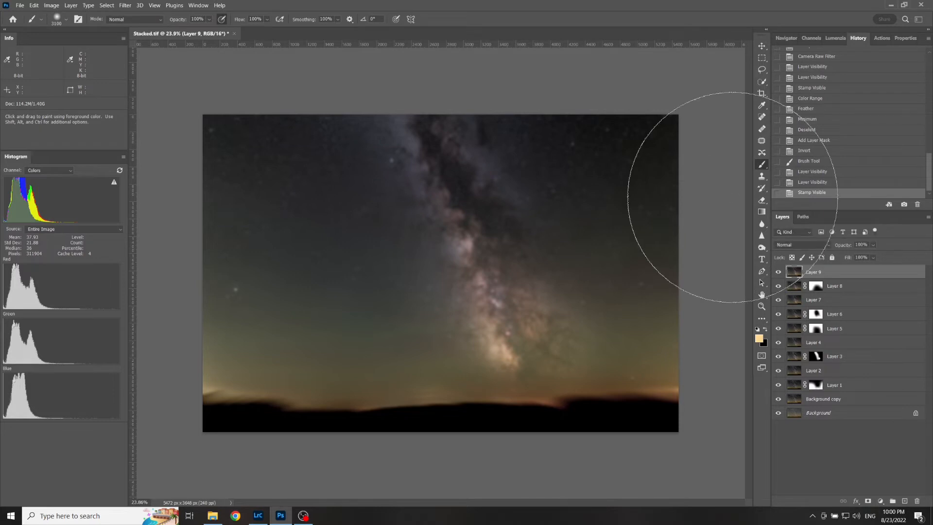
Adjust Layer 9 with Levels, setting the midtone input to 0.74 and the white input to 157.
key("ctrl+l")
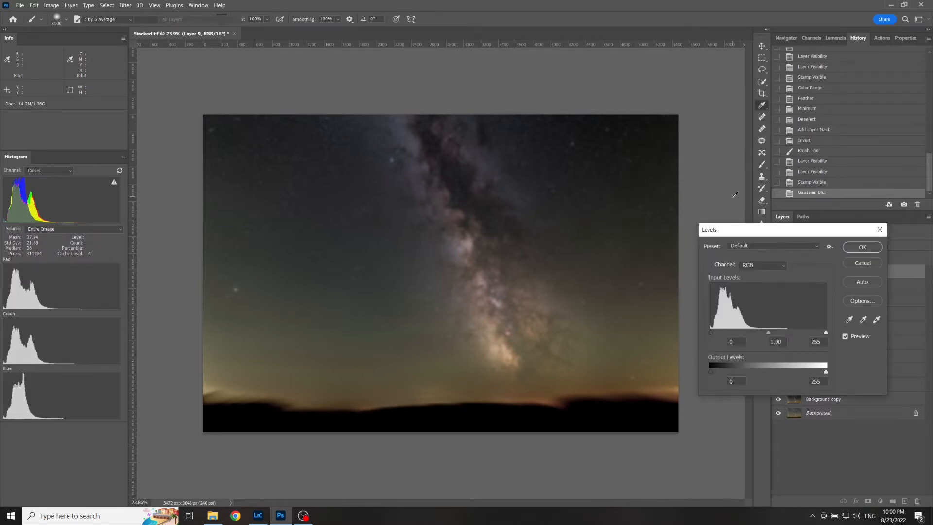
left_click_drag(829, 333, 754, 335)
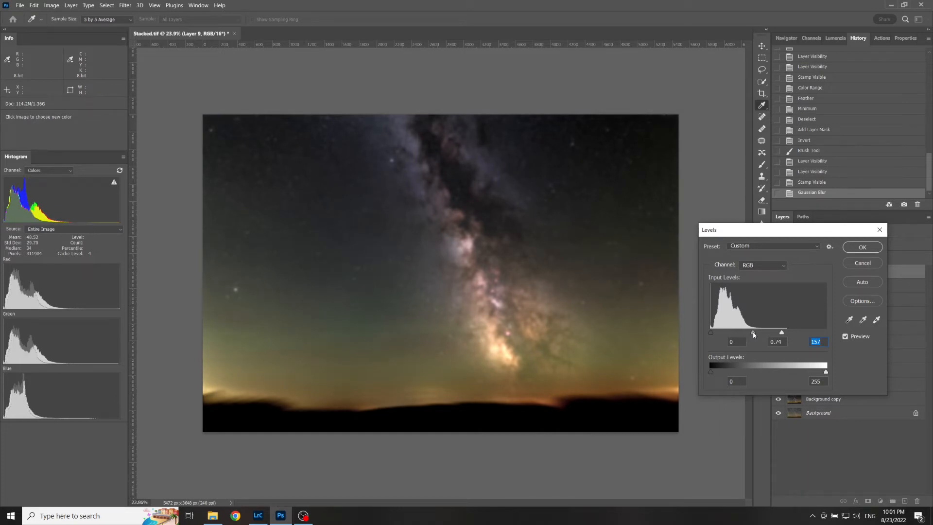
left_click_drag(755, 335, 754, 335)
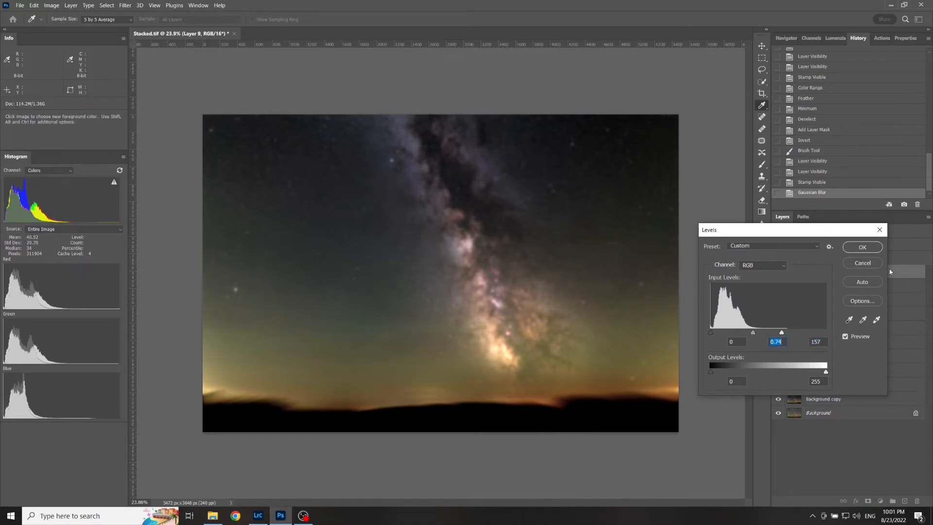
left_click(874, 247)
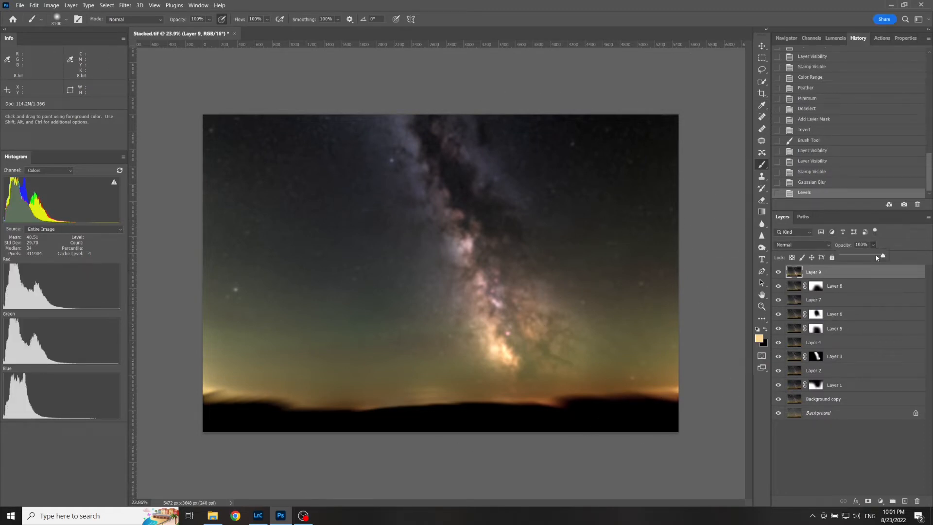
Lower Layer 9's opacity to 8% and compare the image with the layer hidden and shown.
left_click_drag(882, 256, 845, 256)
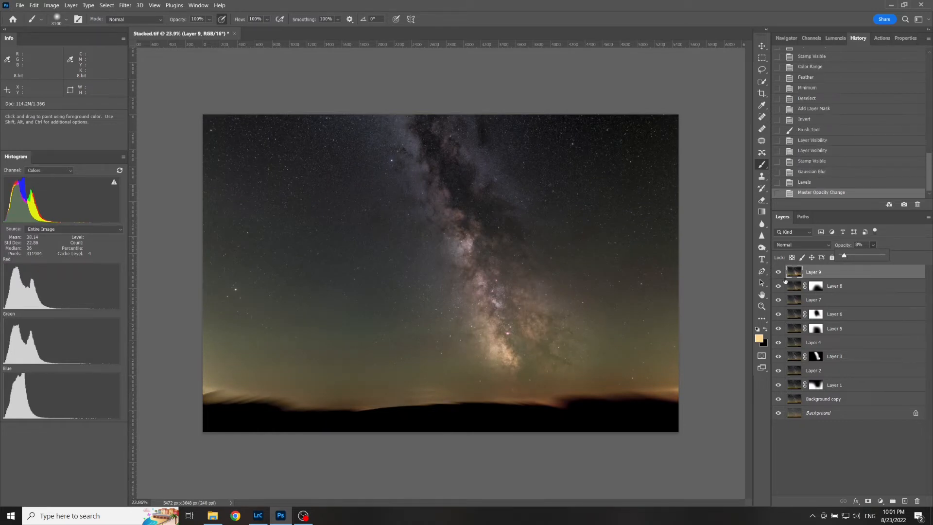
key("h")
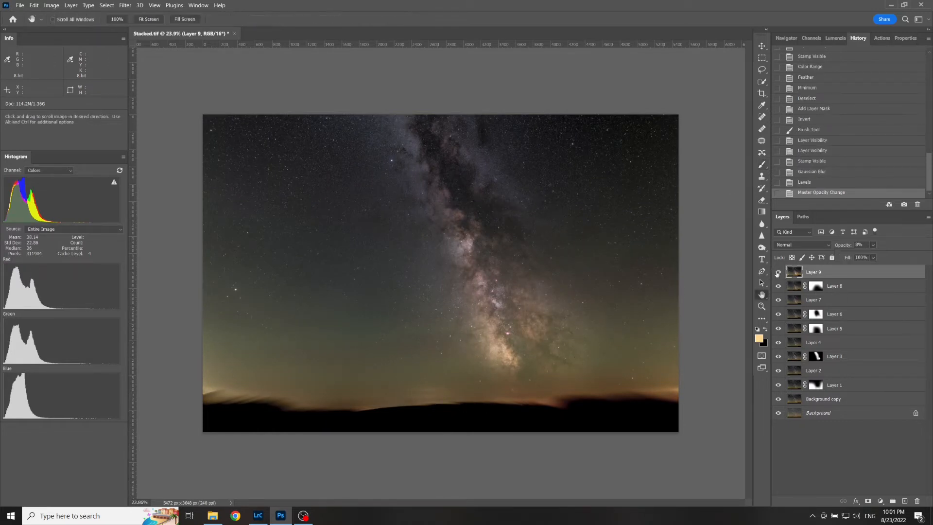
left_click(778, 272)
left_click(777, 272)
left_click(778, 272)
left_click(778, 272)
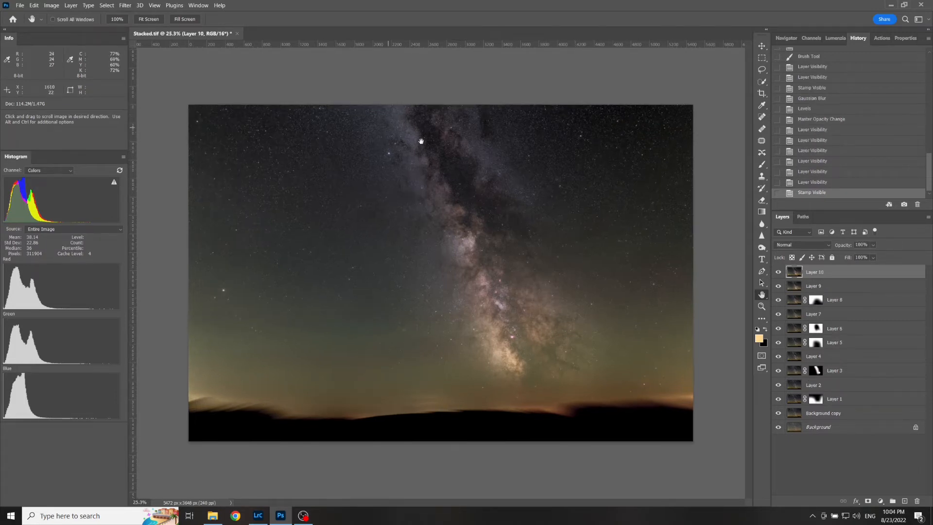
In the Camera Raw Filter on Layer 10, set Sharpening to 40, Masking to 40 and Noise Reduction to 25.
left_click(125, 5)
left_click(170, 69)
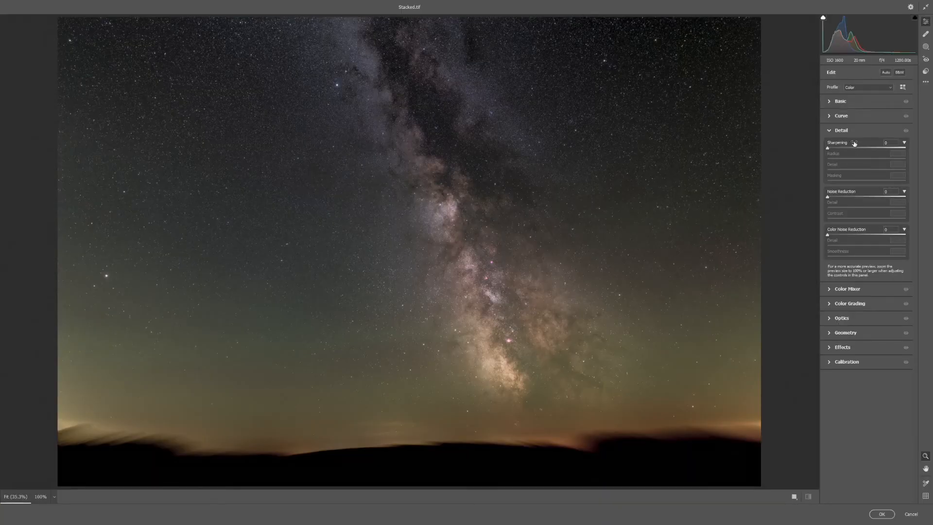
left_click(829, 130)
left_click(829, 130)
type("40")
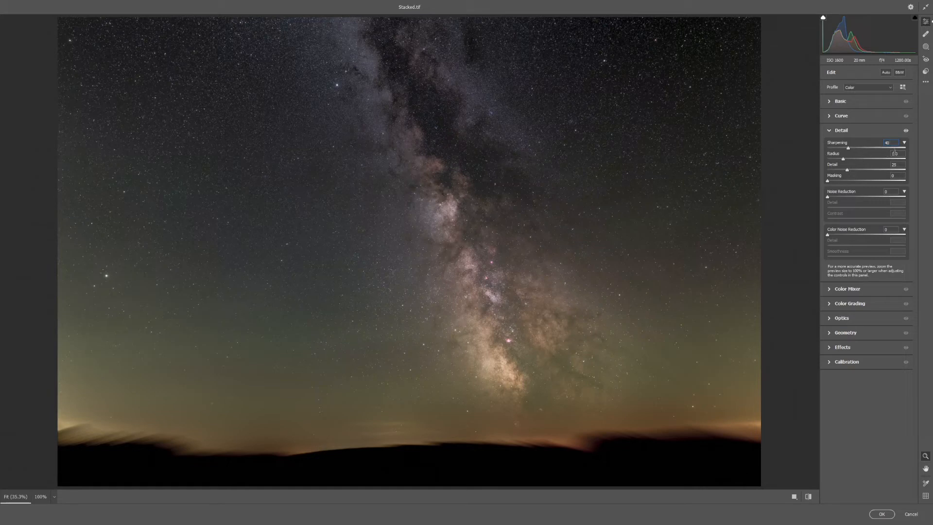
left_click(898, 175)
type("40")
left_click(893, 191)
type("25")
Inspect the Milky Way core at 100% with the Detail adjustments off and on, then apply the Camera Raw Filter.
left_click(623, 214)
key("h")
left_click_drag(267, 283, 444, 119)
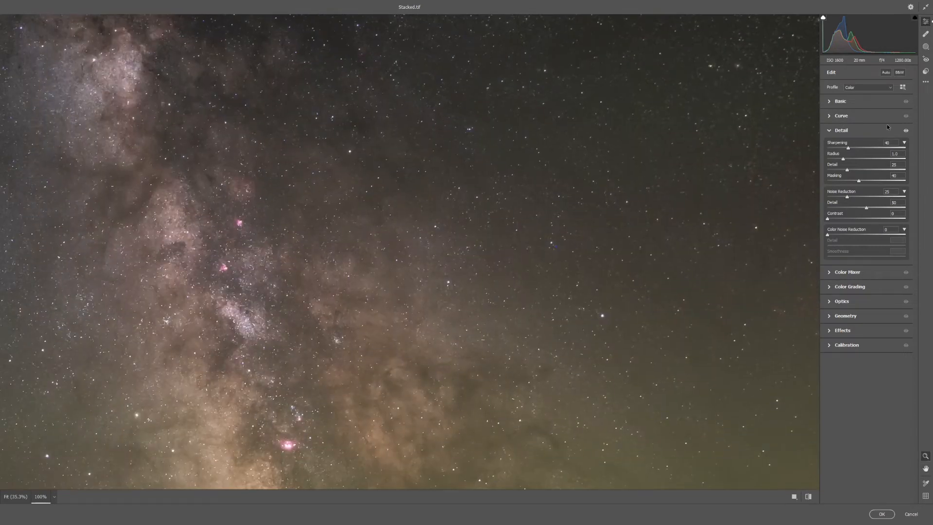
left_click(907, 131)
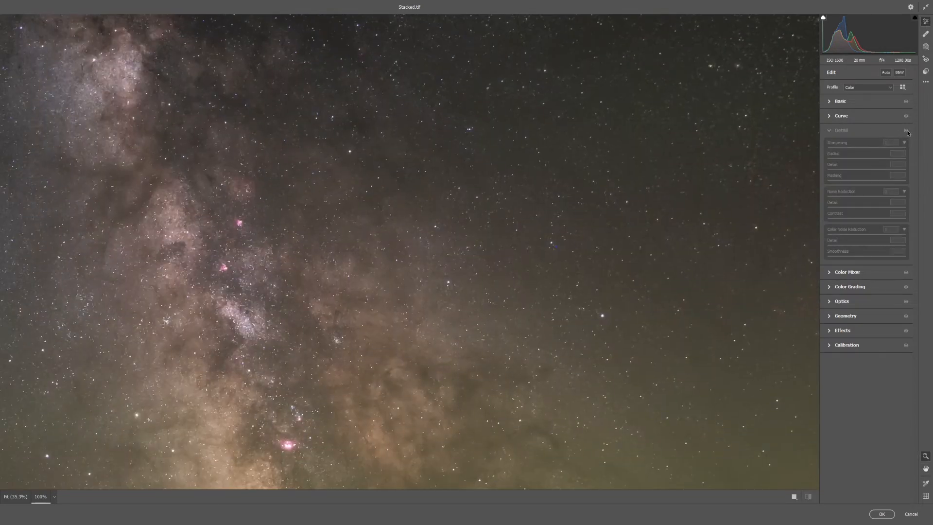
left_click(906, 130)
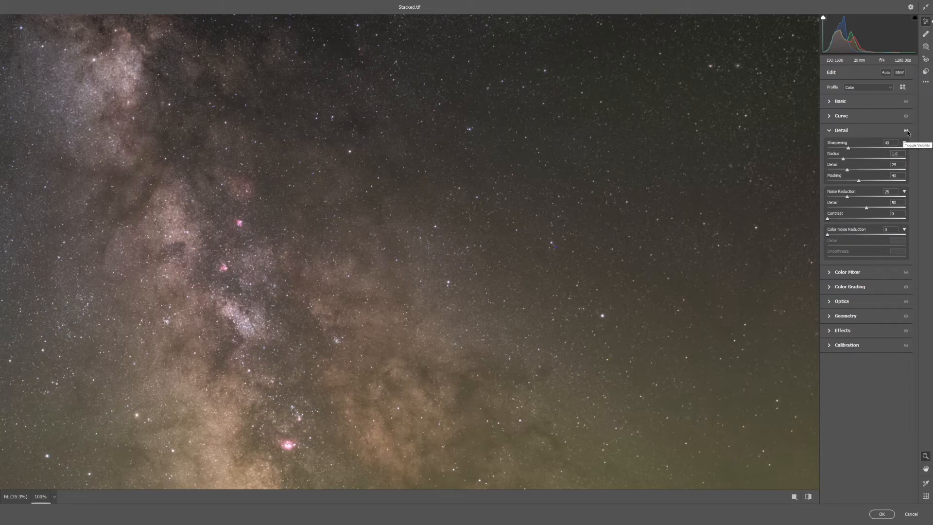
left_click(906, 131)
left_click(906, 131)
left_click(883, 513)
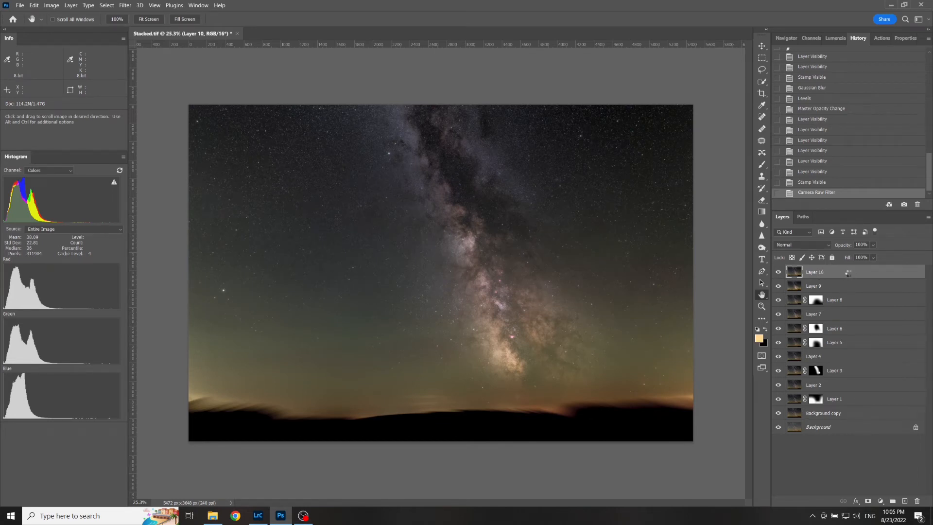
Stamp all visible layers into a new top layer and save the image.
key("ctrl+shift+alt+e")
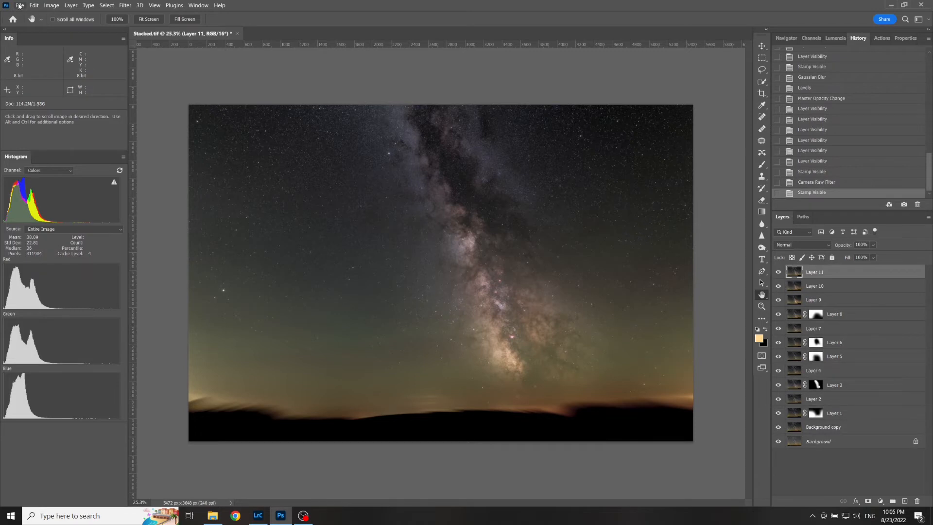
left_click(20, 6)
left_click(32, 110)
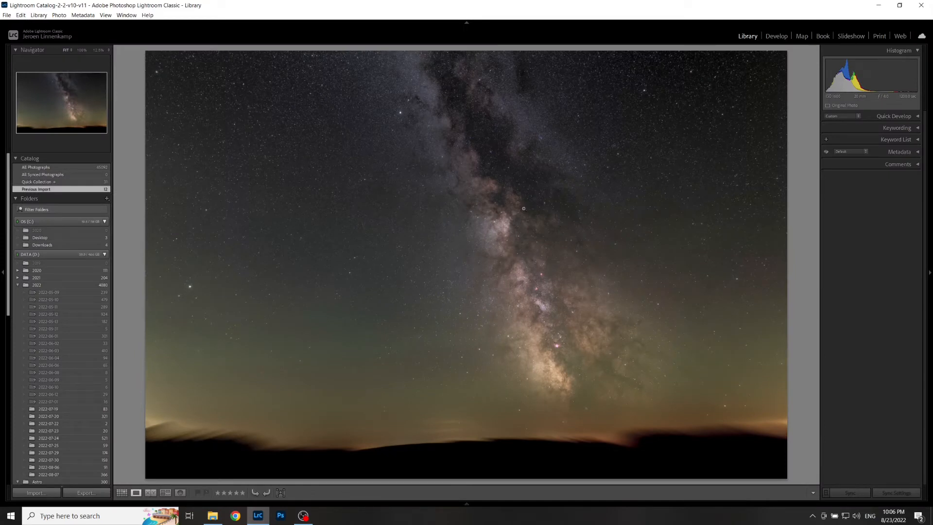
In Lightroom Classic, open the Milky Way photo in Color Efex Pro 4 as a copy with Lightroom adjustments.
right_click(451, 220)
mouse_move(523, 299)
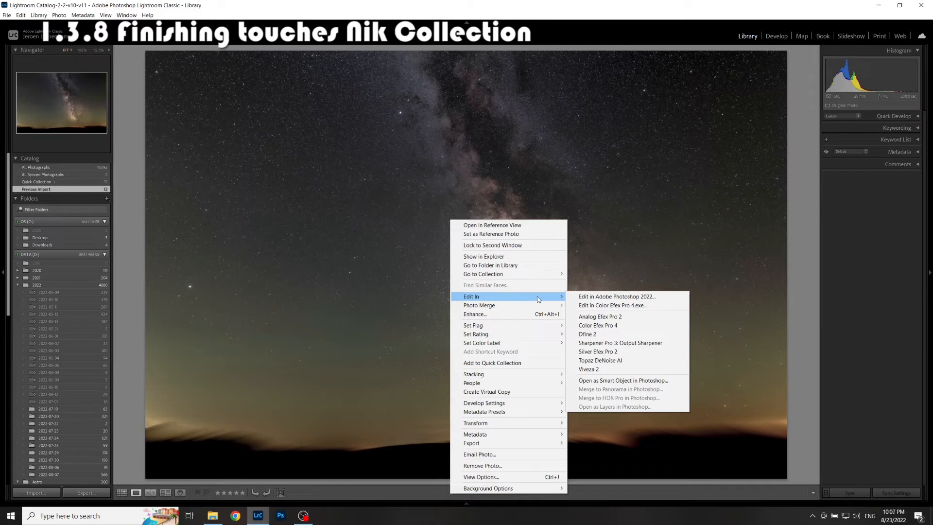
left_click(648, 327)
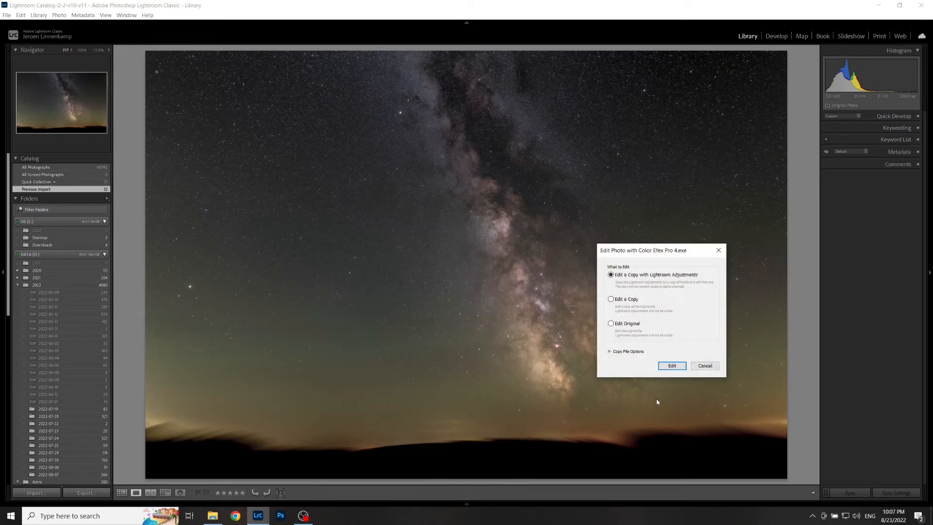
left_click(671, 366)
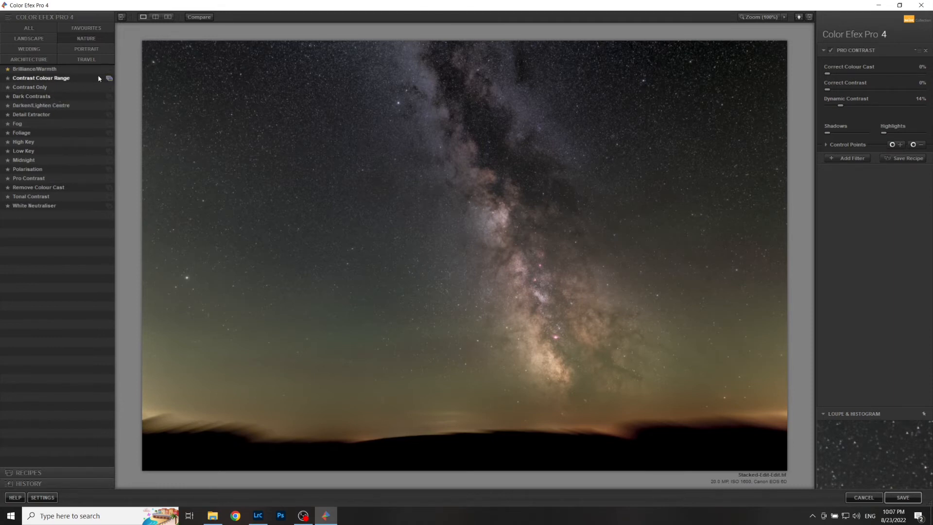
Apply the Contrast Colour Range filter's 01 - Red preset, setting Colour to 22° and Colour Contrast to 32%.
left_click(110, 78)
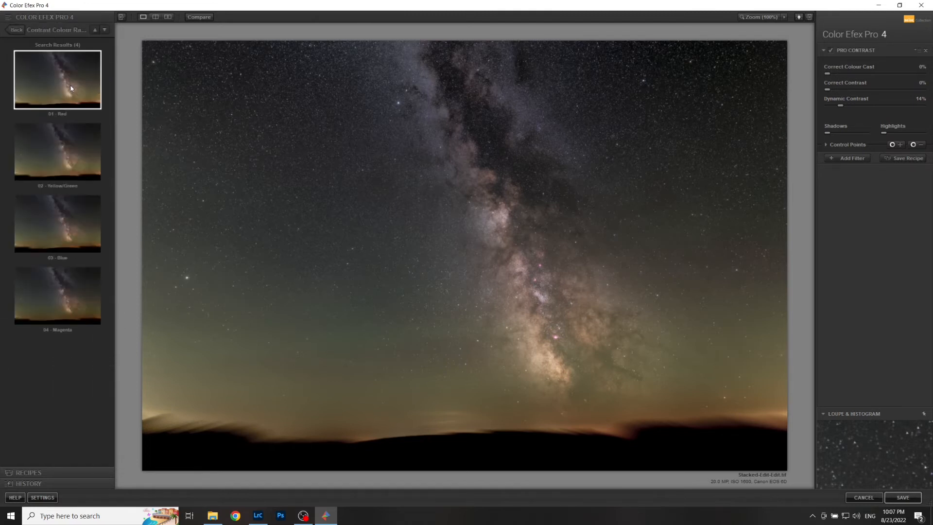
left_click(71, 86)
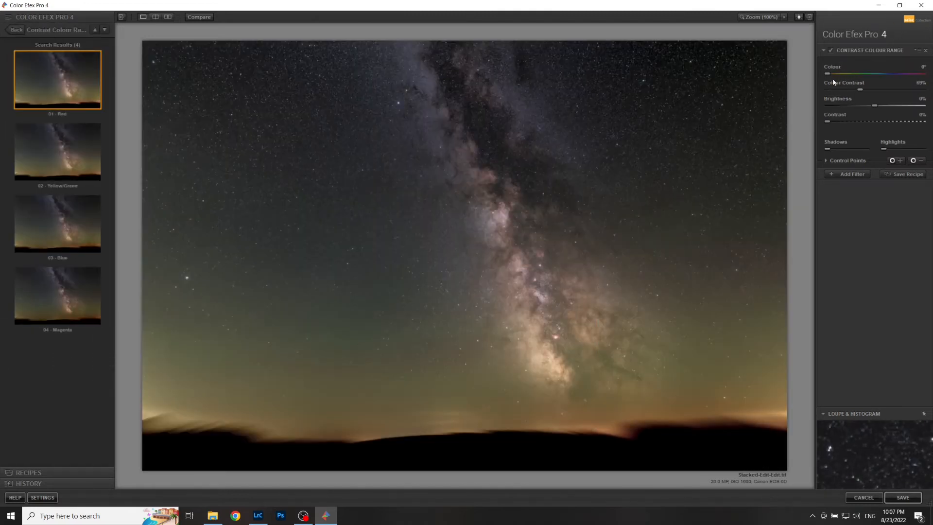
left_click(830, 50)
left_click(831, 51)
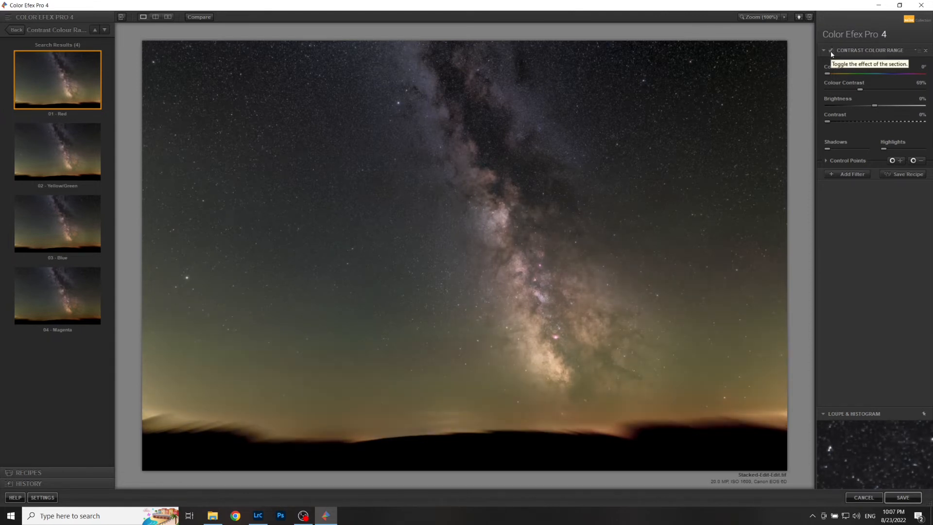
left_click_drag(857, 88, 835, 76)
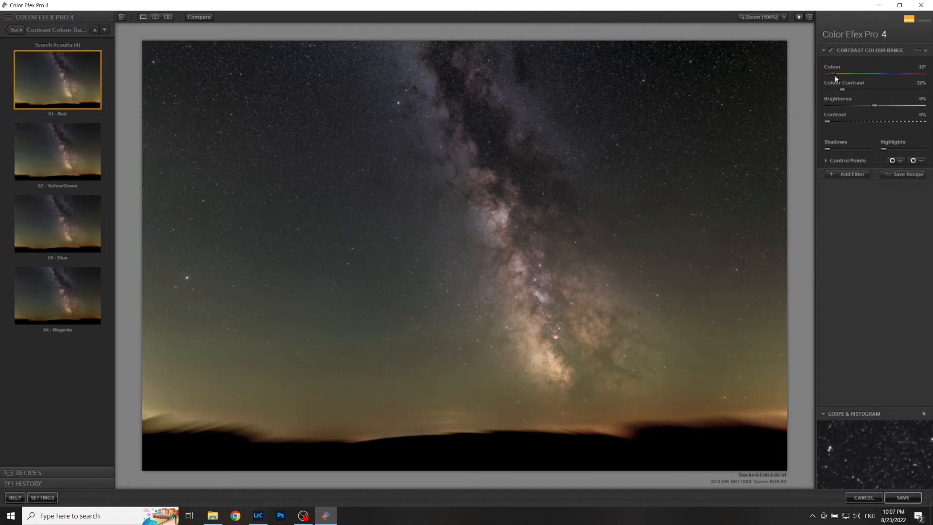
Compare the image with the Contrast Colour Range filter repeatedly switched off and on.
left_click(830, 50)
left_click(830, 51)
left_click(830, 51)
left_click(831, 51)
left_click(831, 51)
left_click(831, 51)
left_click(830, 51)
left_click(830, 51)
left_click(831, 51)
left_click(830, 51)
Add a Pro Contrast filter with the 01 - Neutral preset, set Dynamic Contrast to 23% and compare its effect.
left_click(848, 174)
left_click(21, 31)
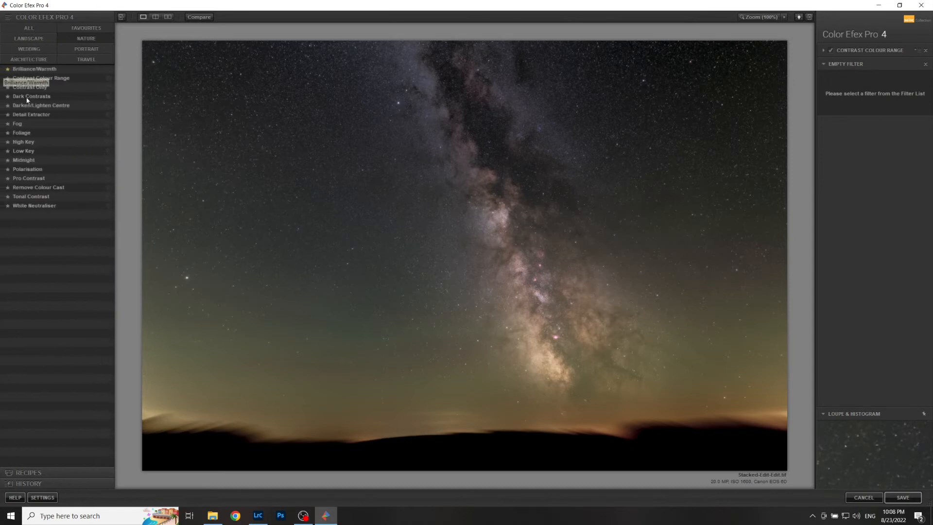
left_click(108, 179)
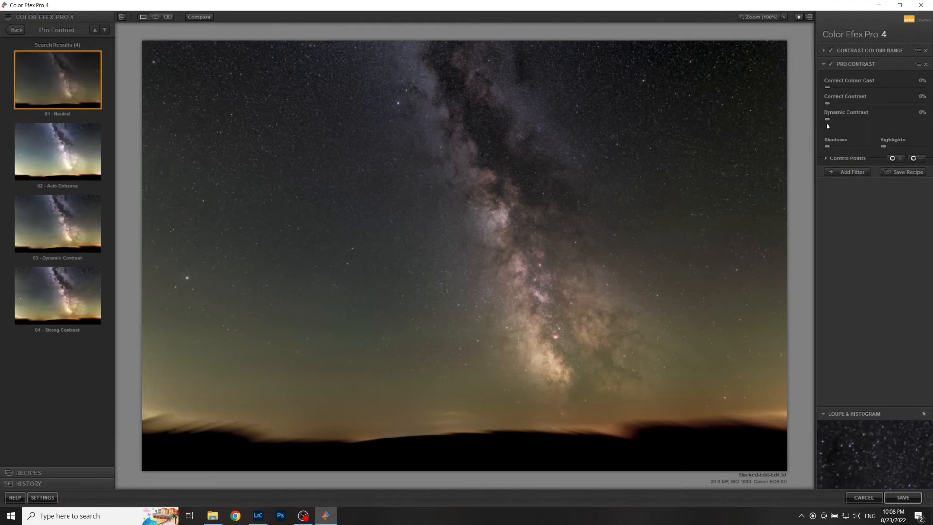
left_click_drag(834, 120, 864, 121)
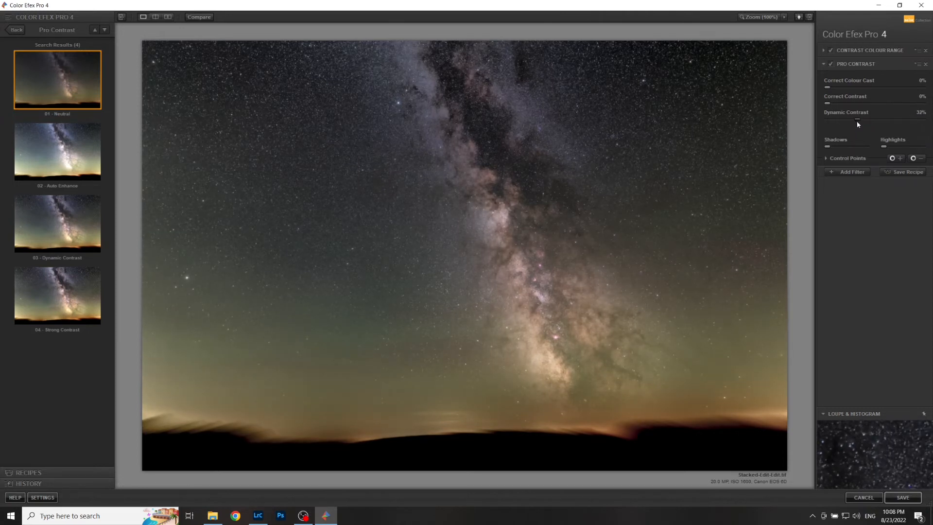
mouse_move(857, 121)
left_mouse_down()
mouse_move(835, 121)
mouse_move(847, 124)
left_mouse_up()
left_click(831, 65)
left_click(832, 65)
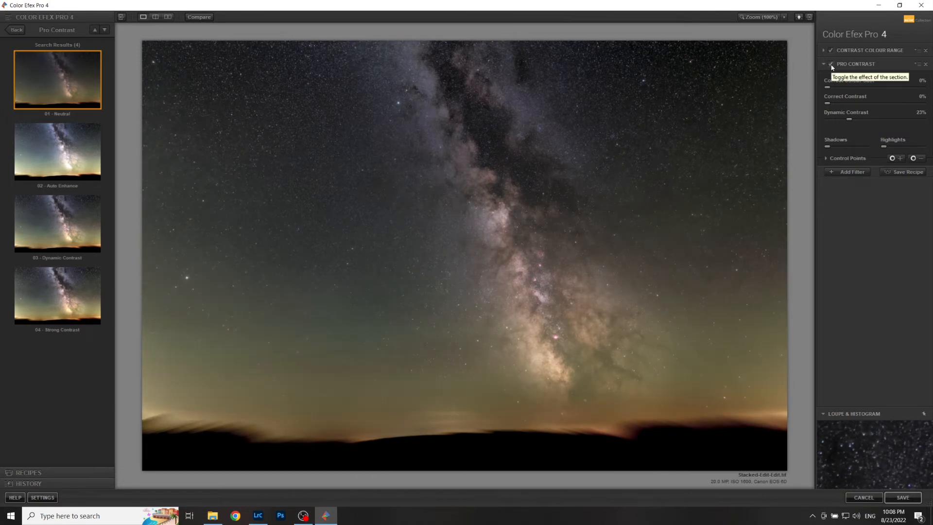
Place three additive Pro Contrast control points along the Milky Way core and fine-tune their positions.
left_click(896, 159)
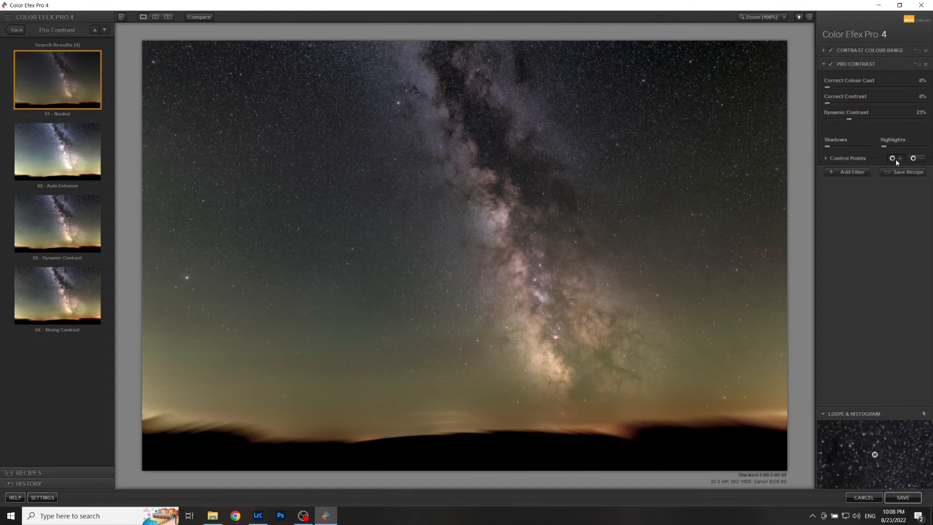
left_click(578, 349)
left_click_drag(580, 351, 583, 341)
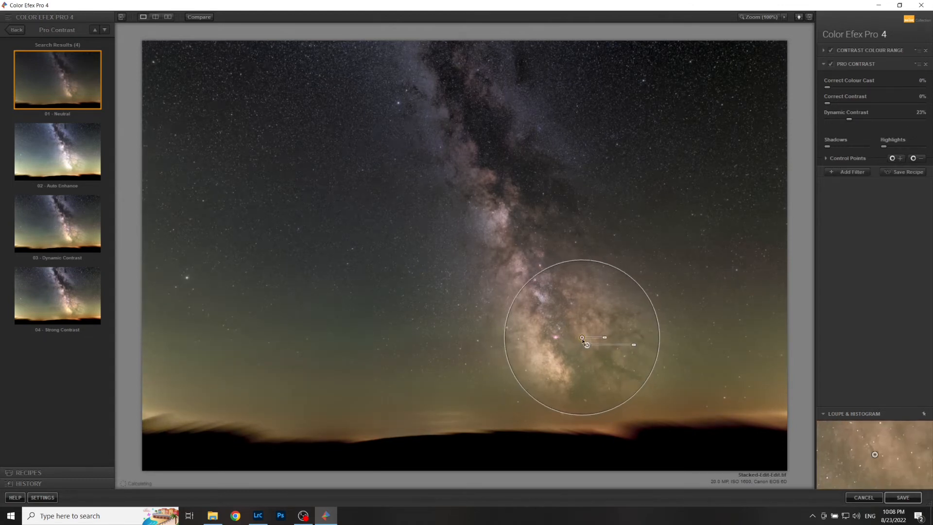
left_click(896, 159)
left_click(540, 264)
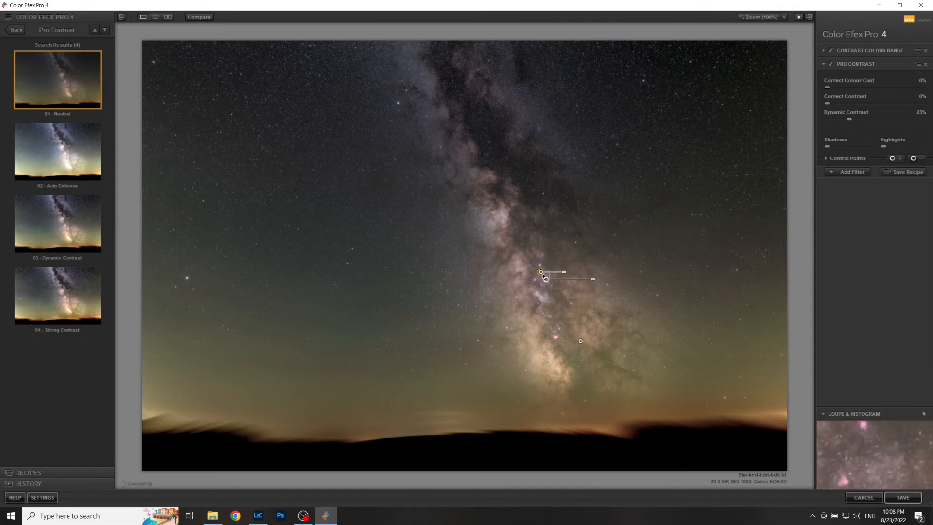
left_click(896, 158)
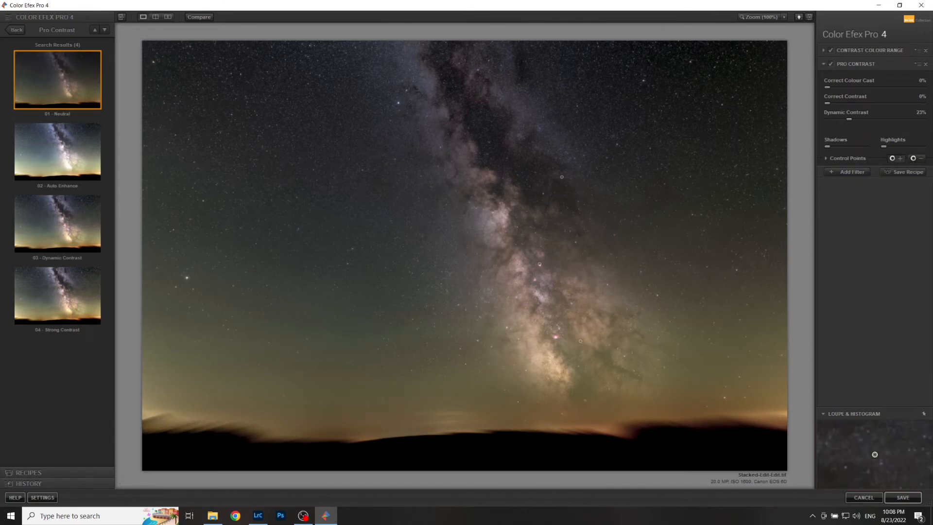
left_click(517, 200)
left_click_drag(519, 205, 551, 282)
left_click_drag(581, 343, 588, 348)
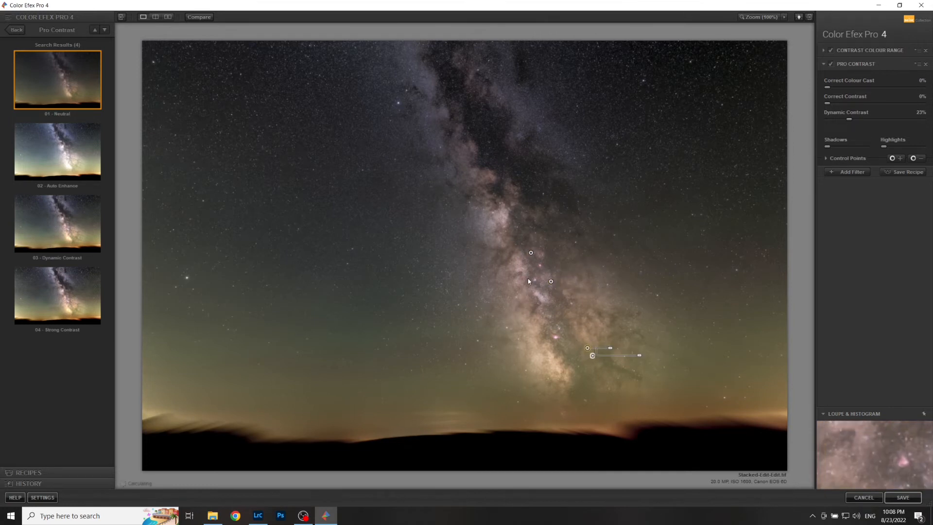
mouse_move(533, 257)
left_mouse_down()
mouse_move(544, 267)
mouse_move(531, 250)
left_mouse_up()
Compare the image with the Pro Contrast and Contrast Colour Range filters off and on, then save the filtered image.
left_click(830, 64)
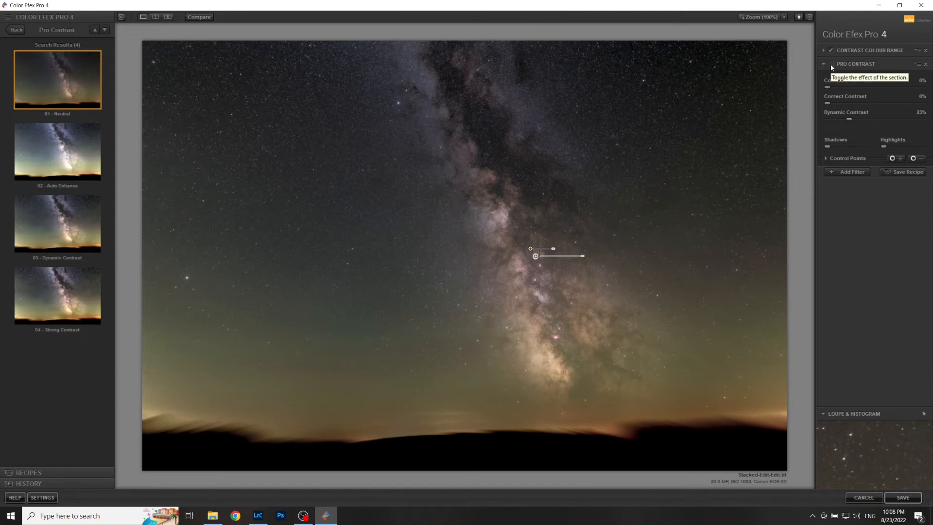
left_click(831, 64)
left_click(831, 64)
left_click(831, 64)
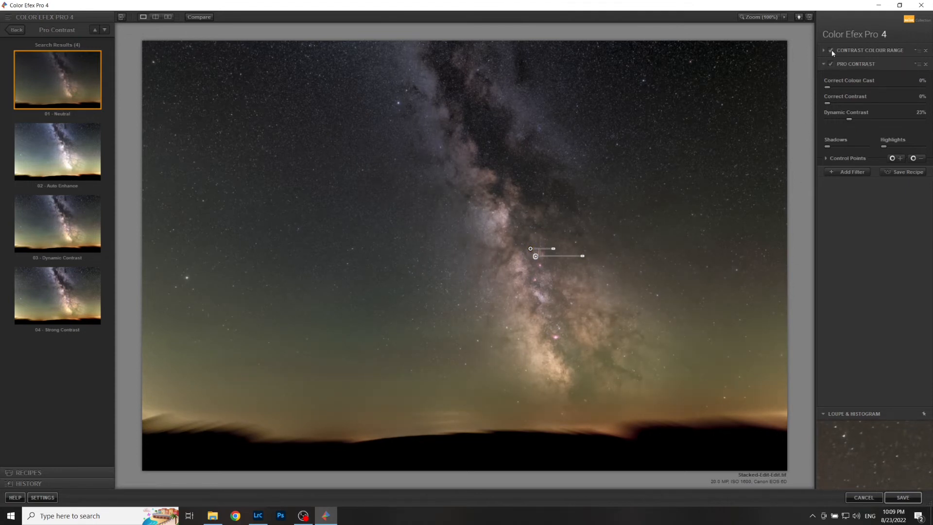
left_click(831, 63)
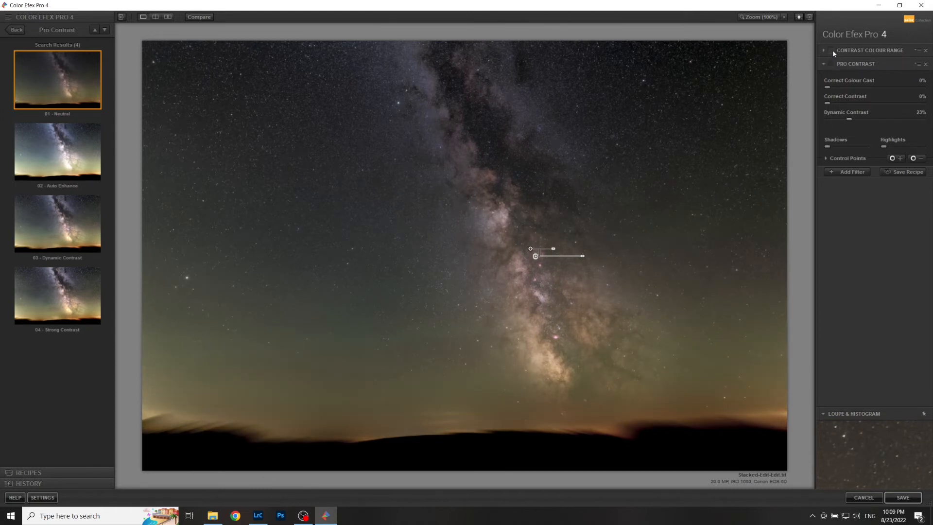
left_click(831, 50)
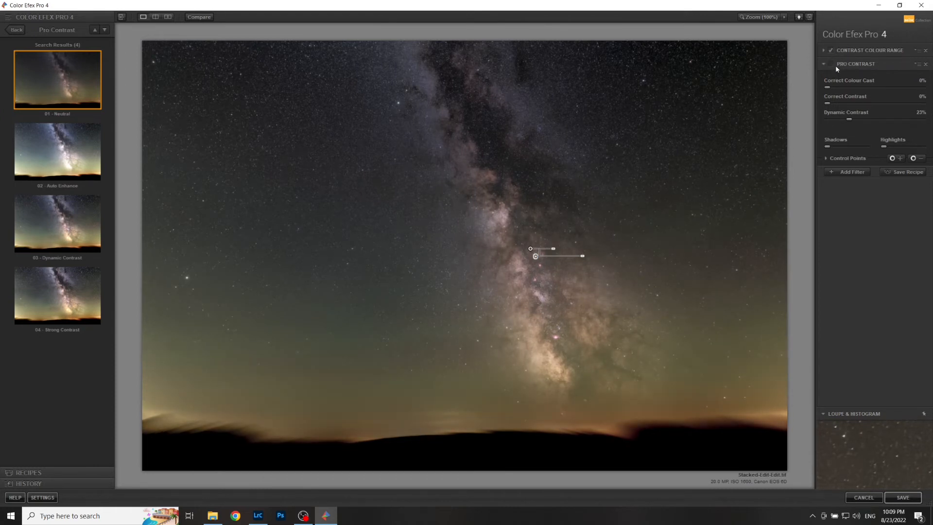
left_click(831, 65)
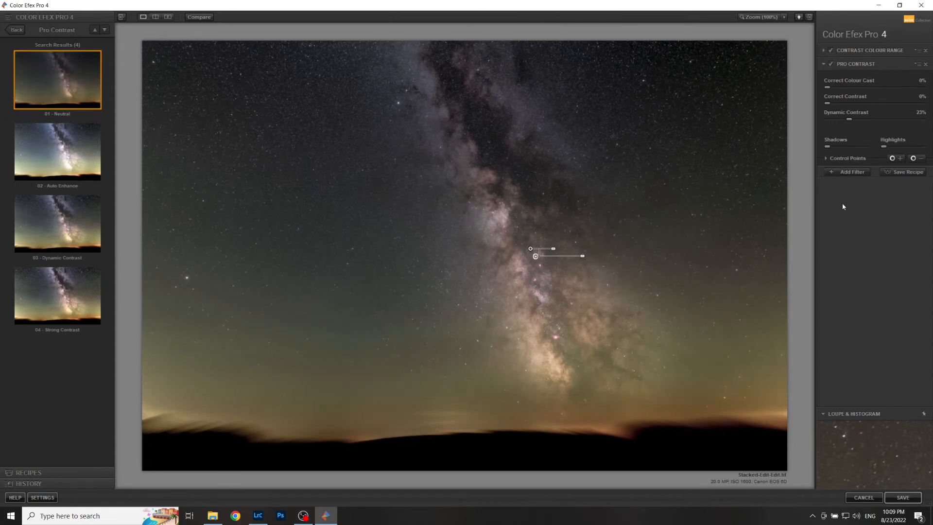
left_click(902, 497)
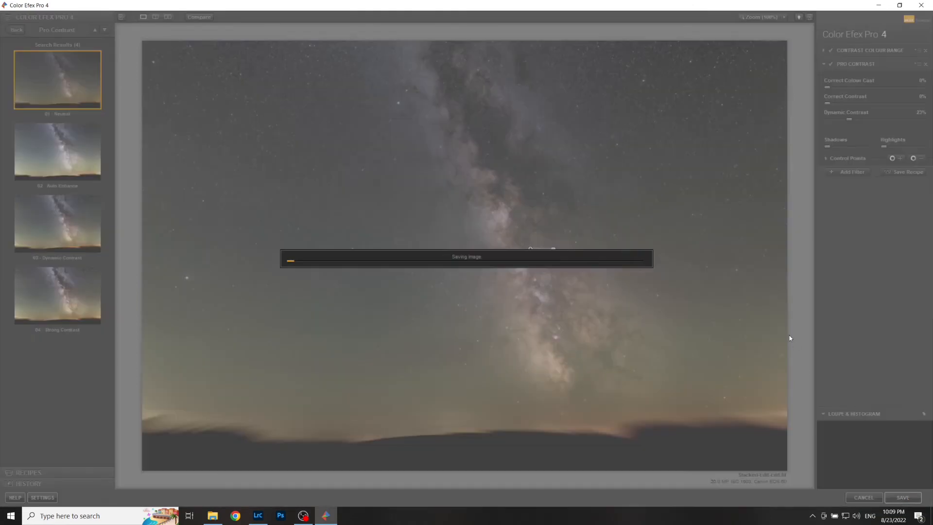
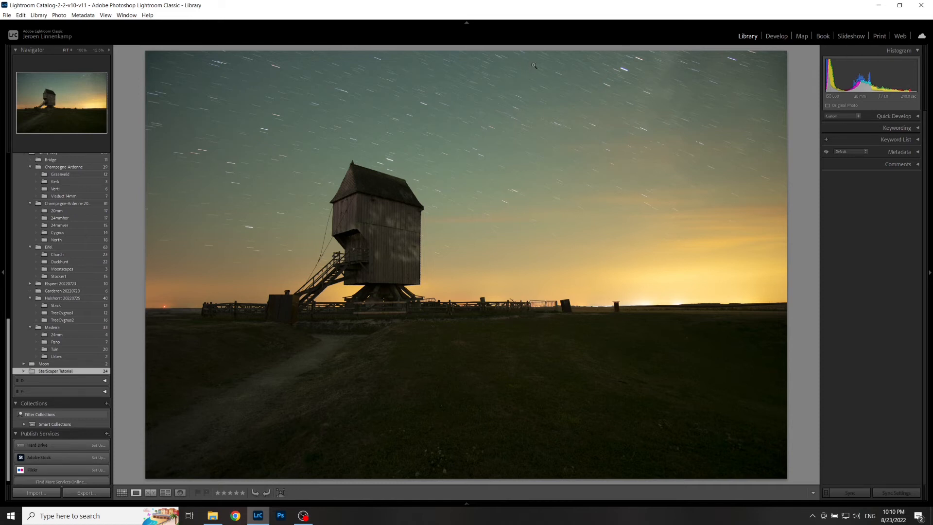
Develop the windmill photo: sample white balance from the upper sky, then set Temp to 4982 and Tint to +24.
key("d")
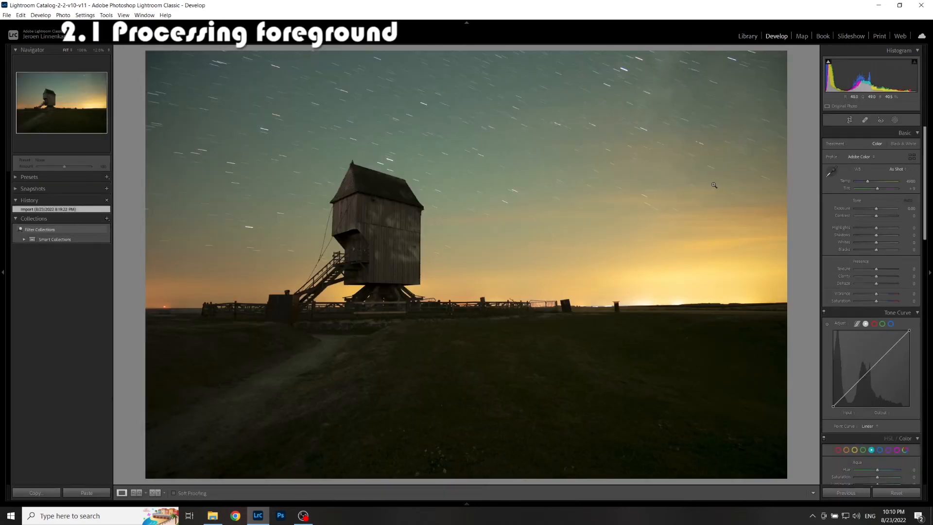
left_click(832, 172)
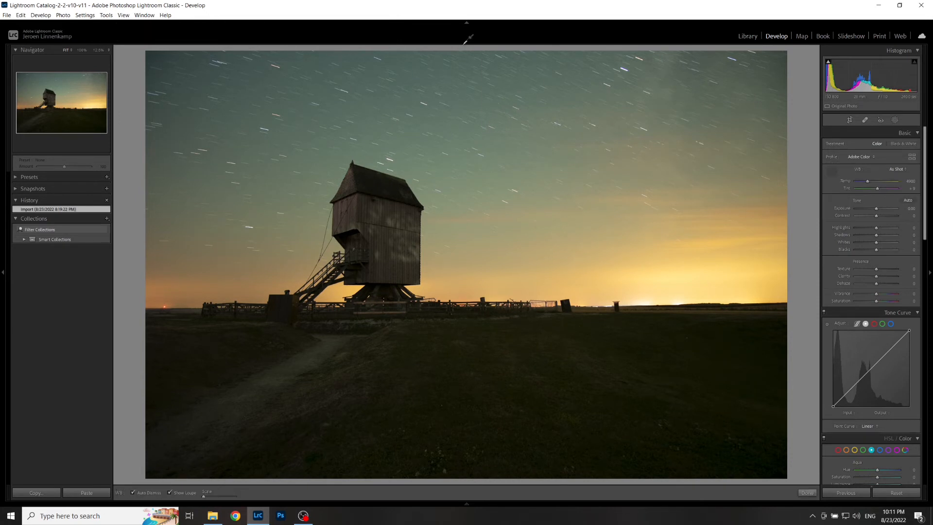
left_click(517, 61)
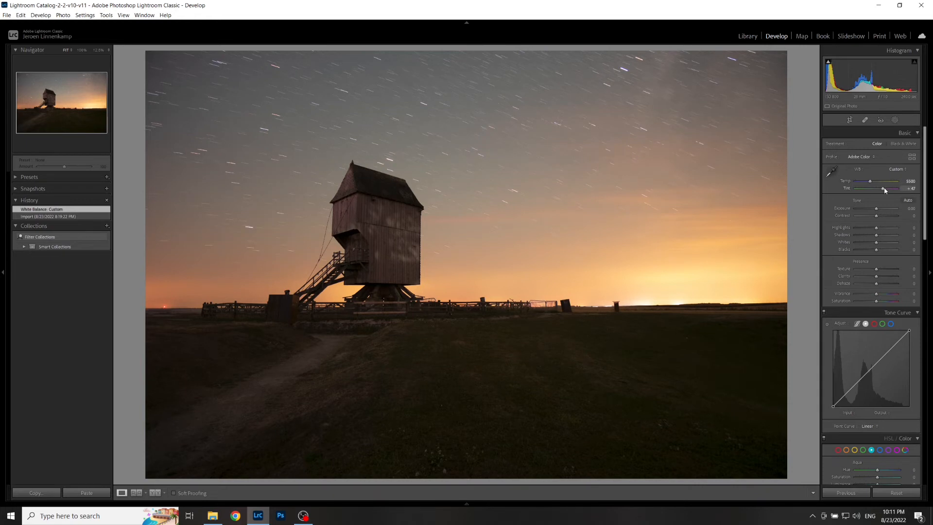
left_click_drag(885, 190, 868, 181)
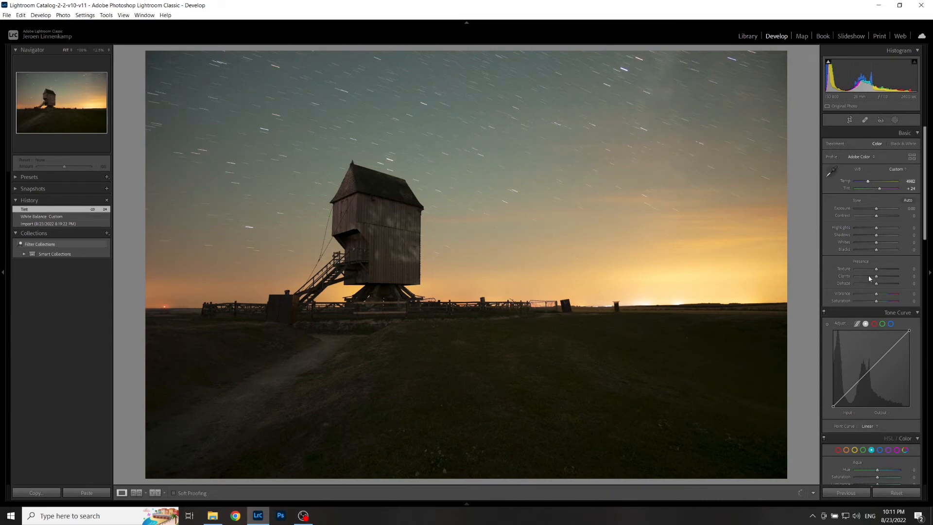
Set the windmill photo's Shadows to +49 and Highlights to -33.
left_click_drag(877, 235, 929, 235)
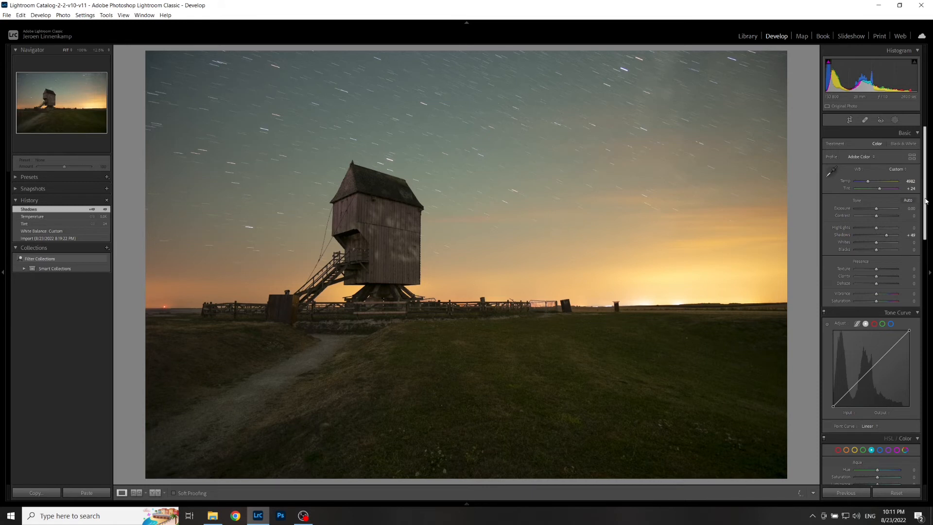
scroll(925, 228, "down", 1)
left_click_drag(877, 203, 871, 202)
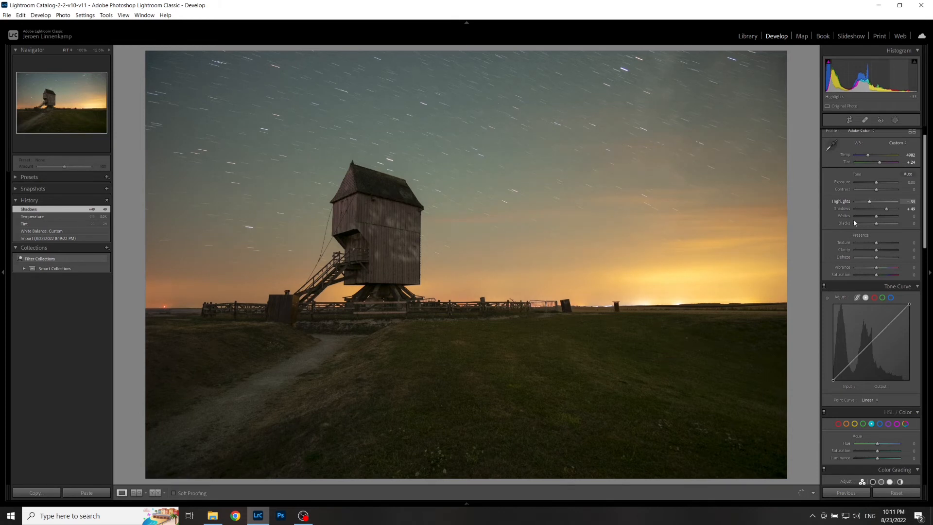
Enable lens profile corrections, choosing Samyang as the make and Samyang 12mm f/2 NCS CS as the model.
scroll(920, 306, "down", 5)
scroll(919, 306, "down", 5)
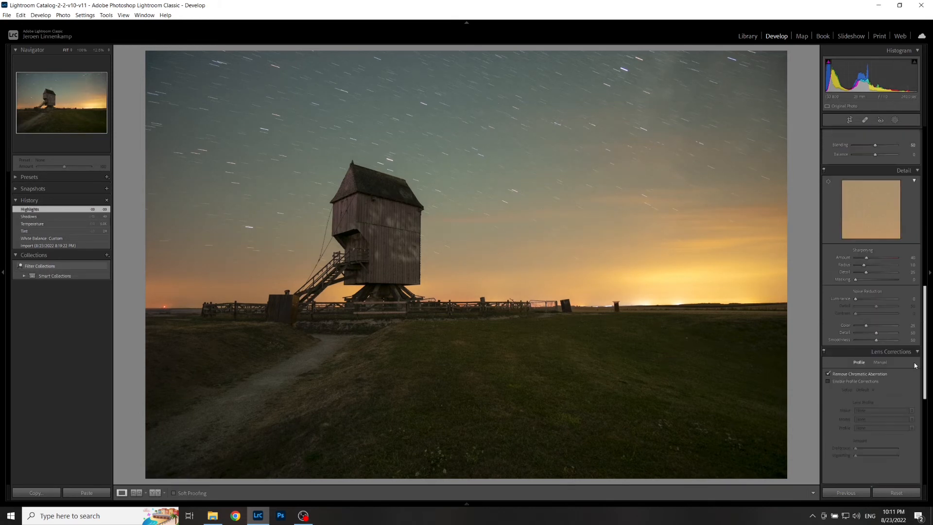
left_click(838, 381)
left_click(865, 411)
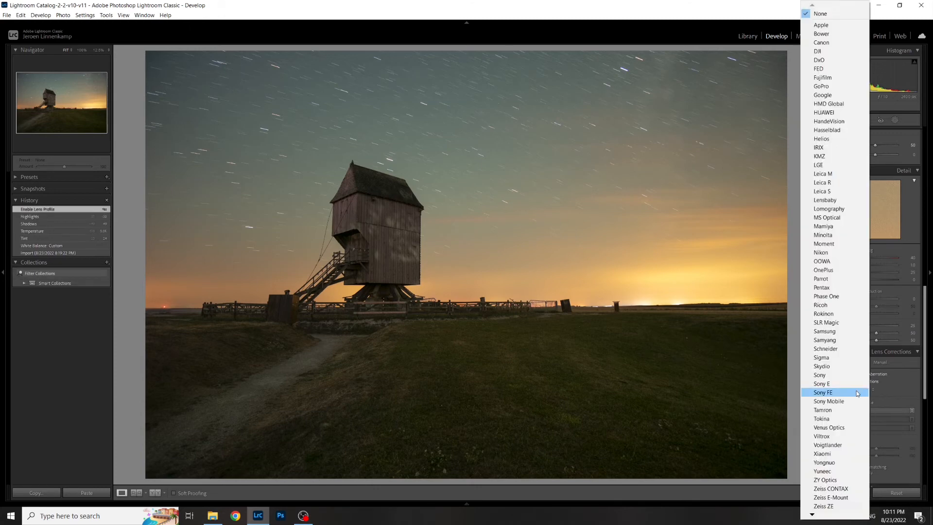
left_click(824, 340)
left_click(882, 419)
left_click(840, 254)
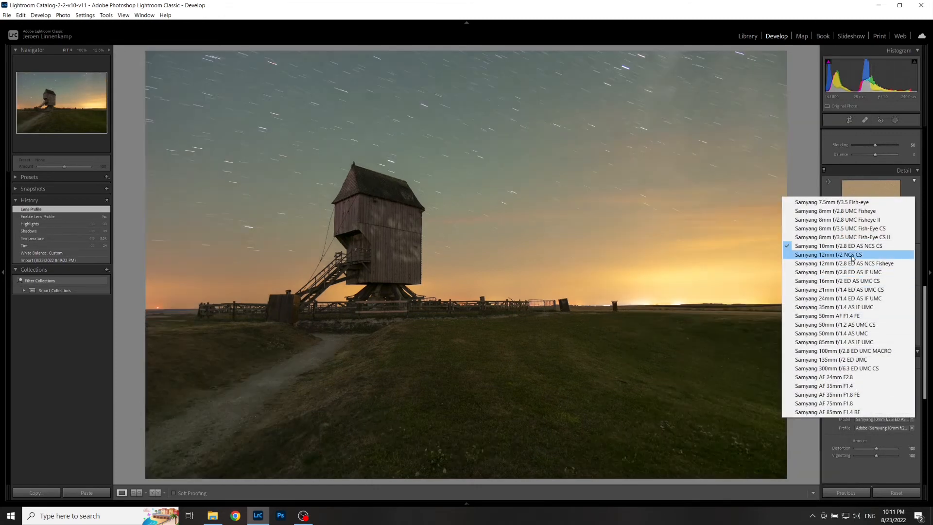
scroll(927, 313, "down", 1)
left_click_drag(926, 312, 927, 291)
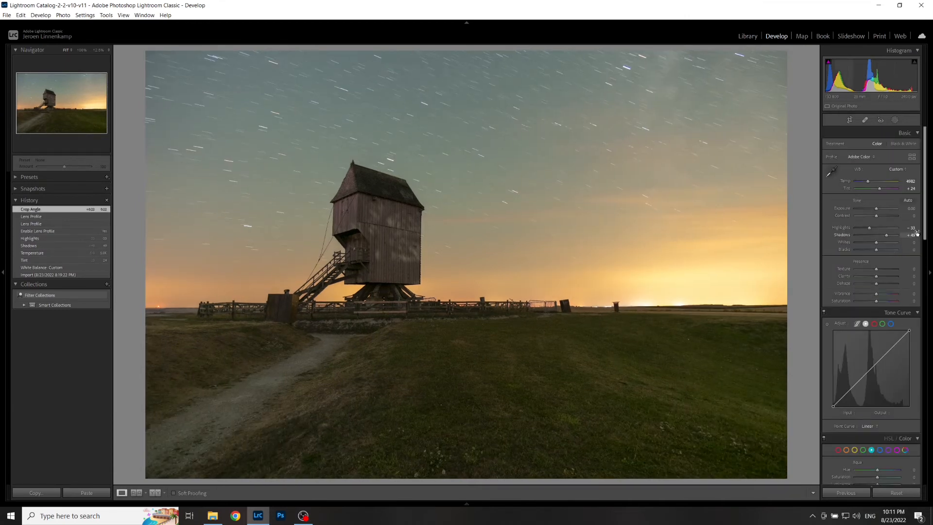
Set the windmill photo's Contrast to +19 and its overall Saturation to -30.
scroll(881, 196, "down", 2)
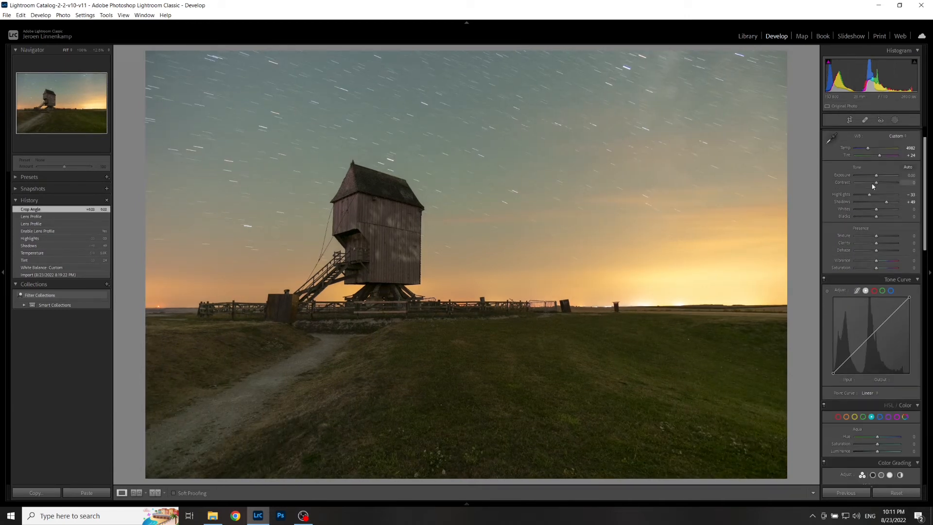
left_click_drag(876, 183, 881, 184)
left_click_drag(877, 270, 871, 268)
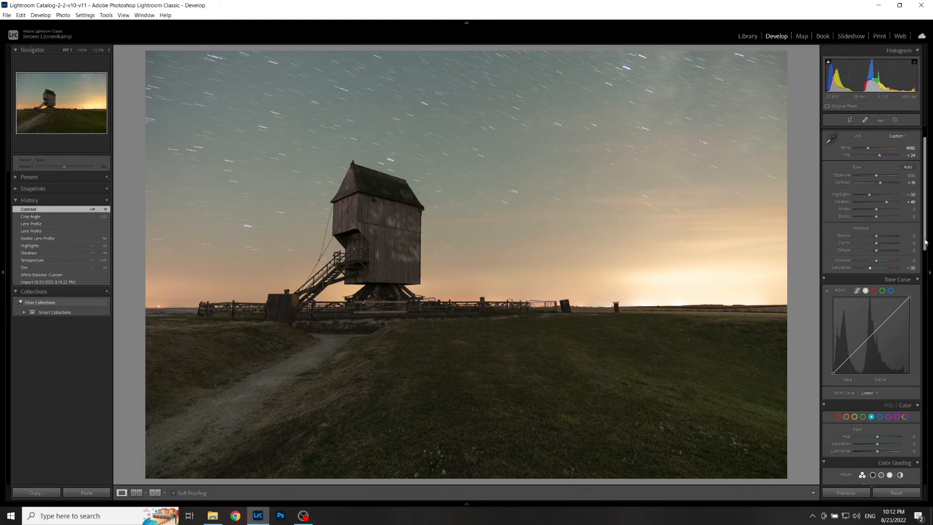
Reduce the saturation of only the green colour range to about -58 to mute the grass.
scroll(870, 311, "down", 3)
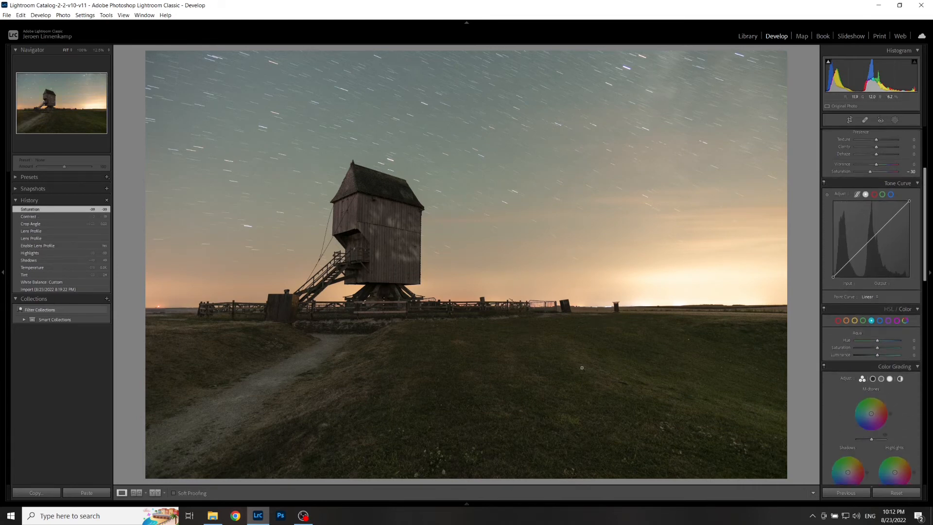
left_click(863, 320)
left_click_drag(877, 348, 865, 350)
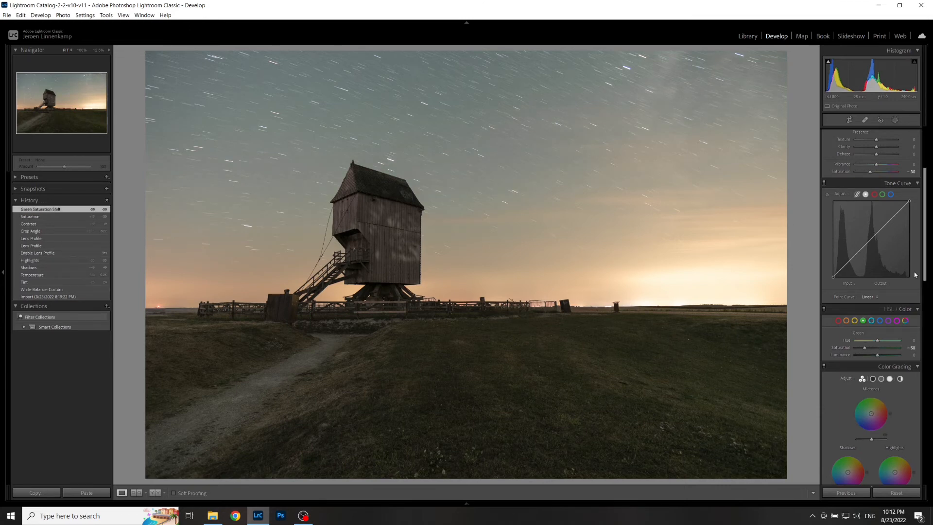
scroll(920, 222, "up", 3)
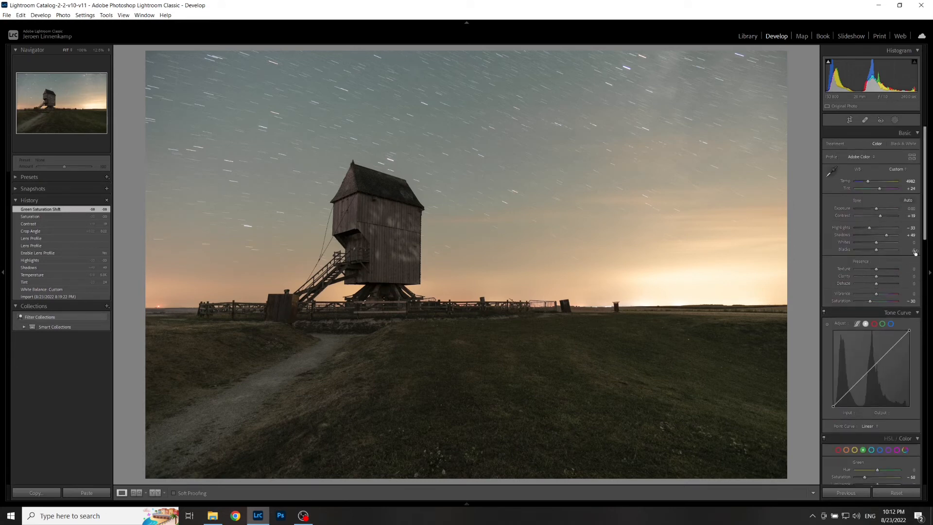
left_click_drag(877, 277, 879, 278)
double_click(879, 278)
scroll(927, 227, "down", 2)
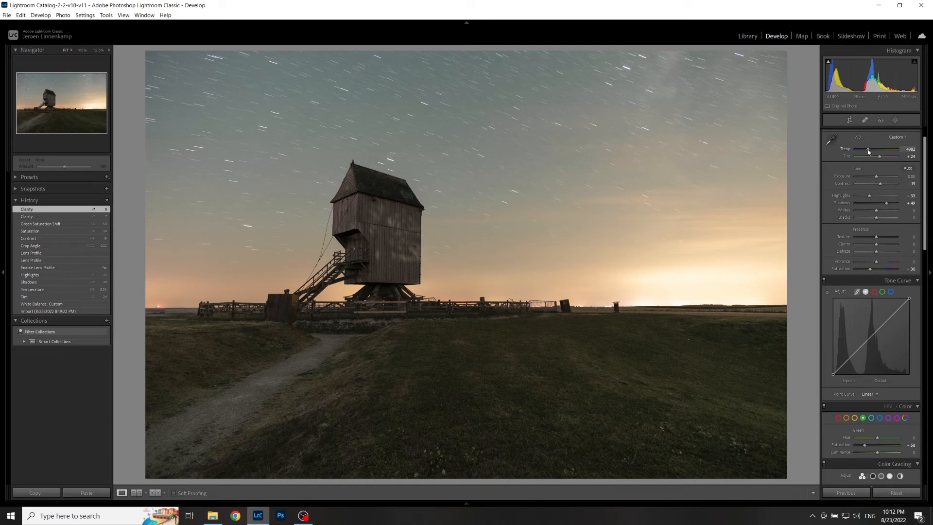
left_click_drag(868, 152, 868, 152)
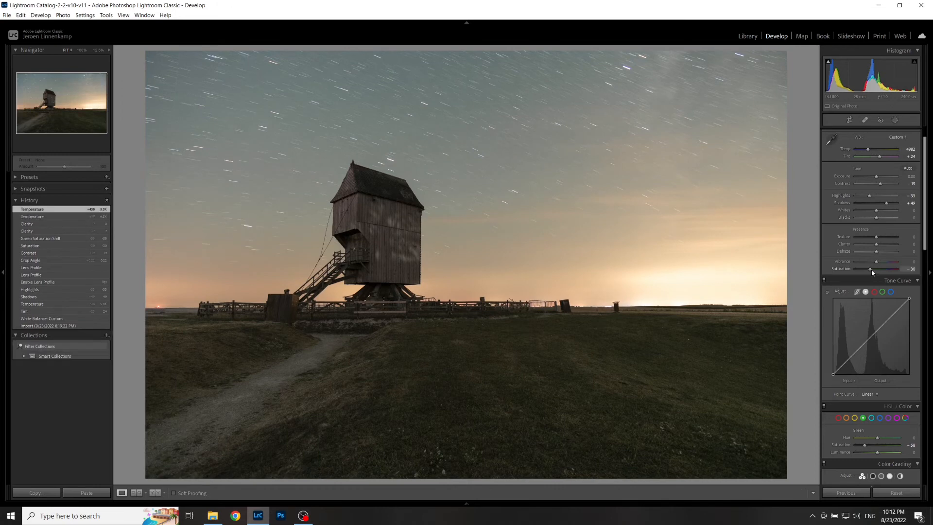
Raise the overall Saturation slightly to about -26 and set the sharpening Masking to 83 using the mask preview.
left_click_drag(872, 271, 873, 273)
scroll(899, 340, "down", 10)
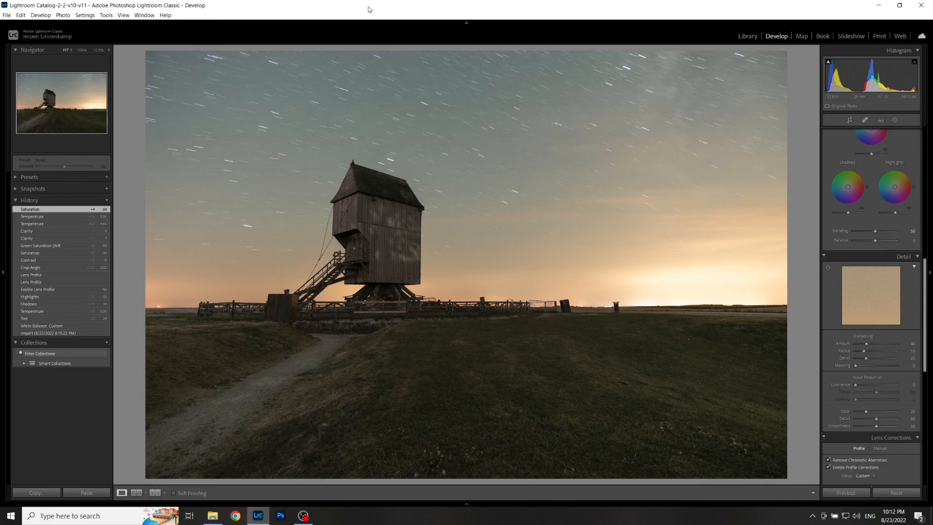
left_click_drag(856, 366, 884, 373)
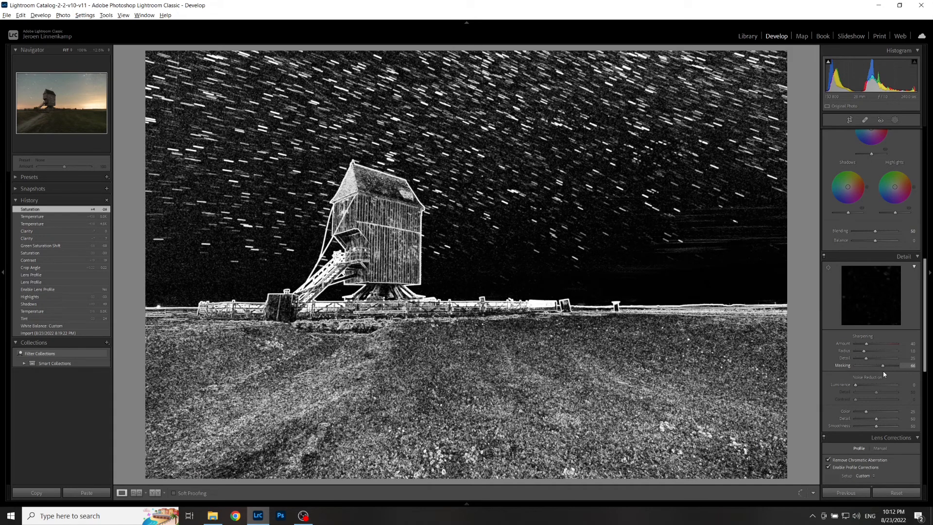
left_click_drag(883, 372, 882, 367)
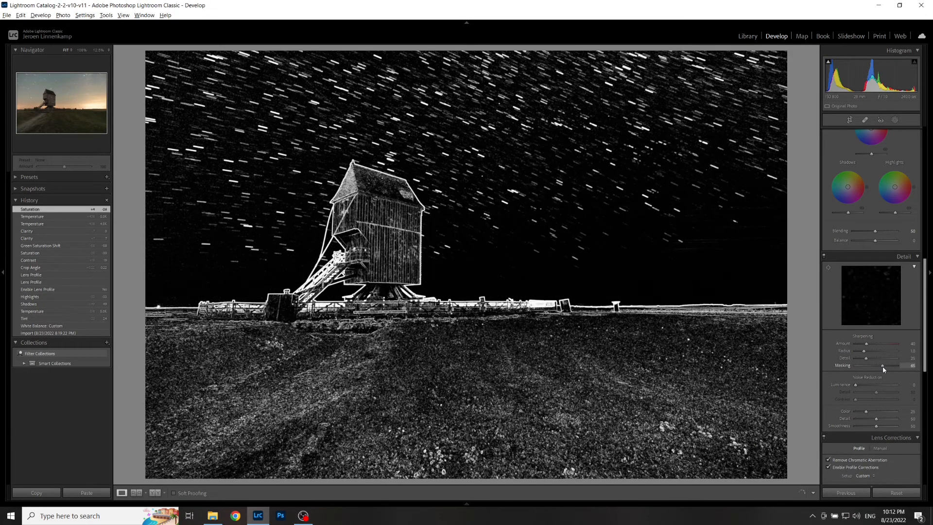
left_click_drag(884, 369, 887, 369)
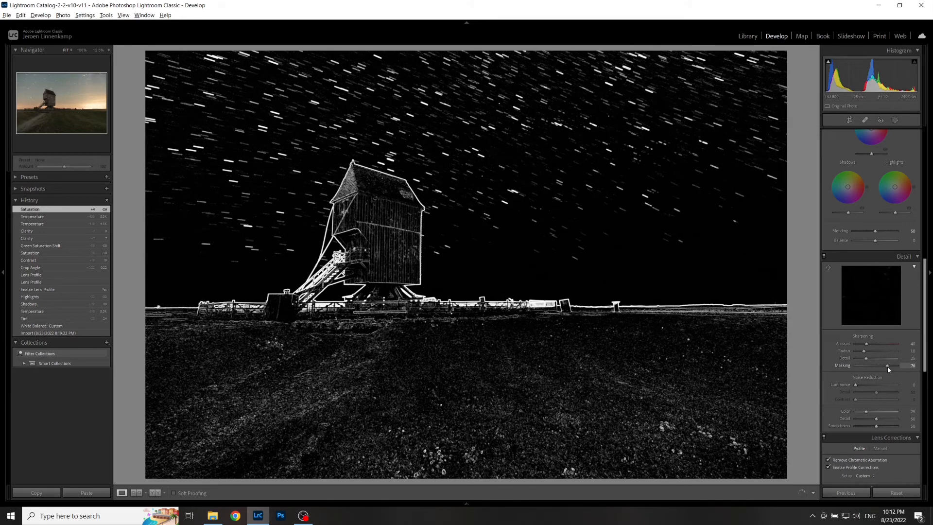
left_click_drag(888, 367, 890, 367)
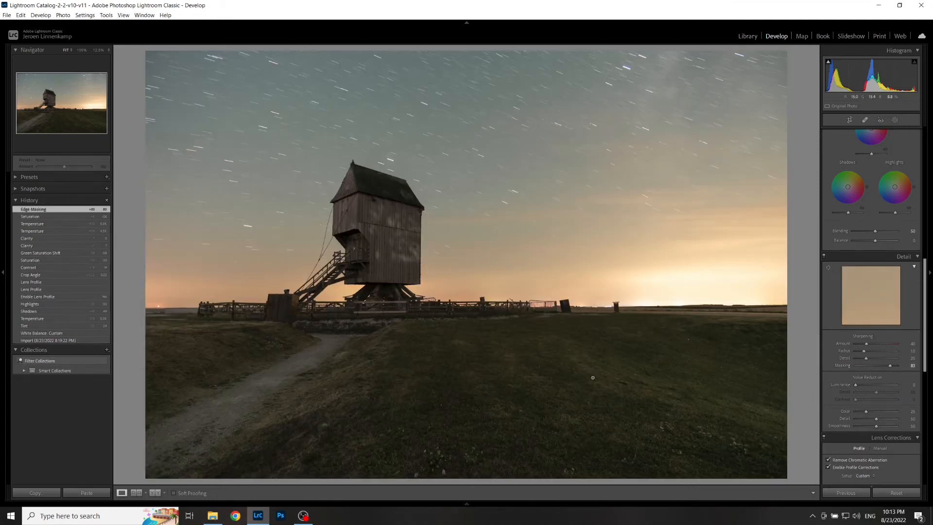
Send the developed windmill photo to Adobe Photoshop 2022 for editing.
right_click(460, 218)
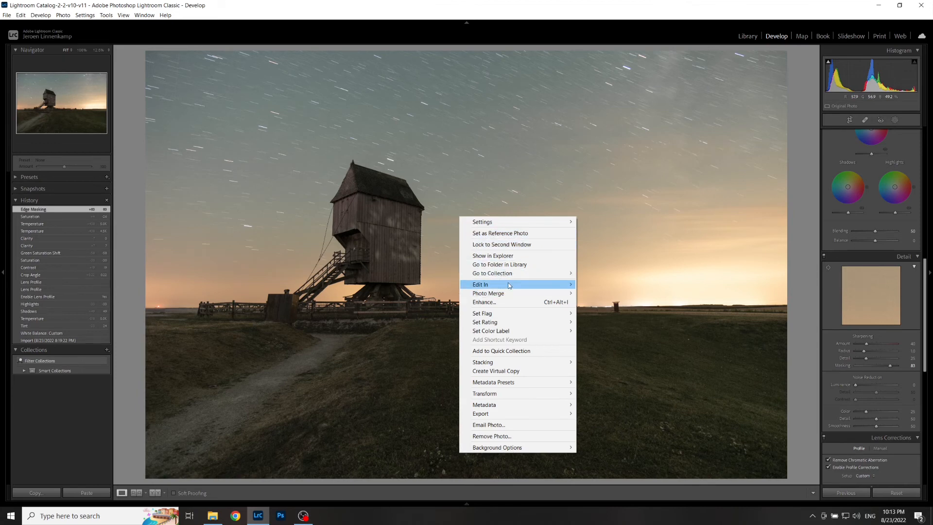
mouse_move(544, 284)
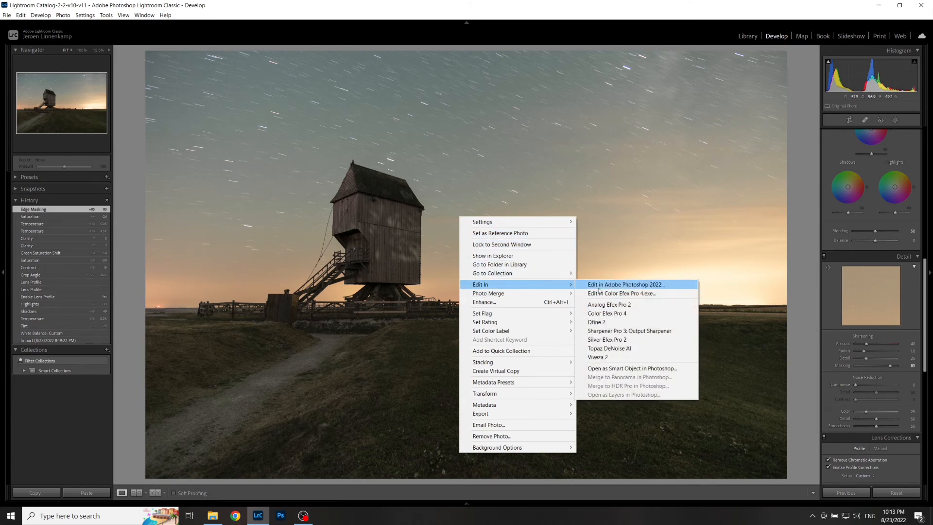
left_click(669, 287)
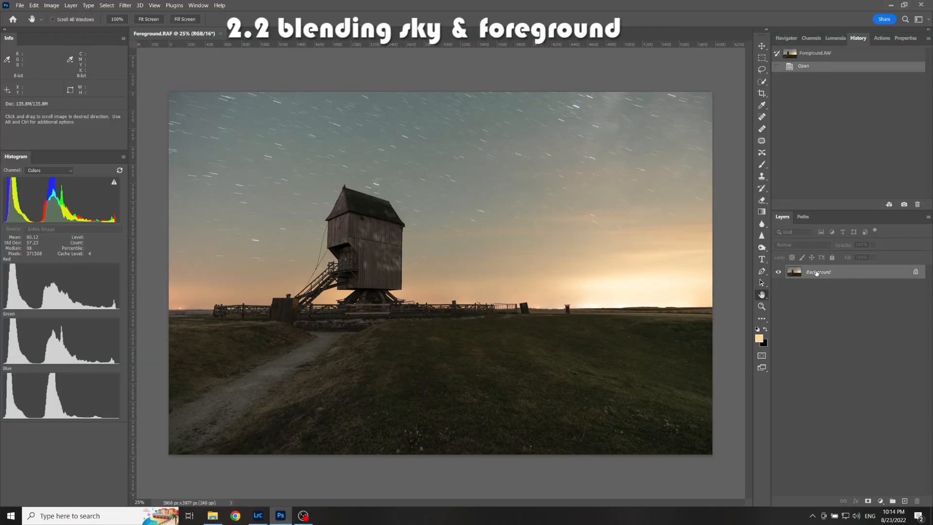
Duplicate the Background layer within Foreground.RAF, keeping the suggested name Background copy.
right_click(817, 273)
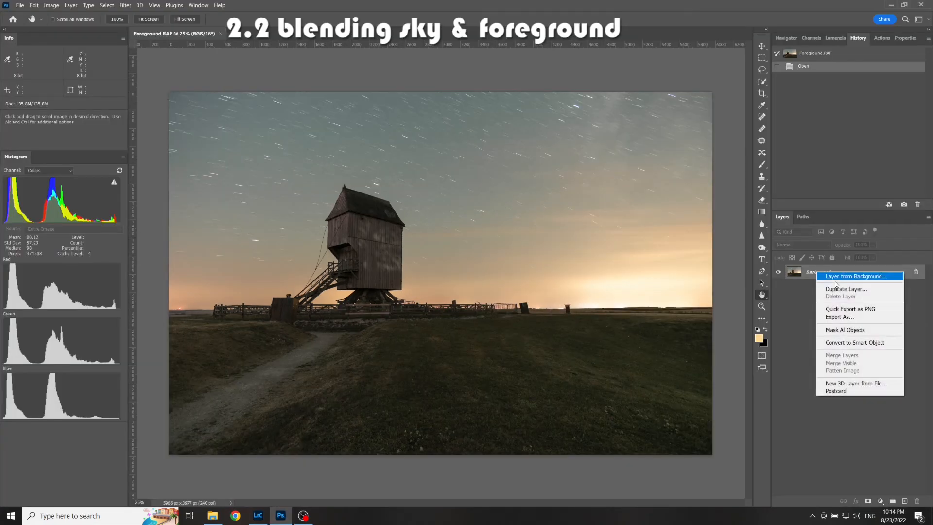
left_click(862, 291)
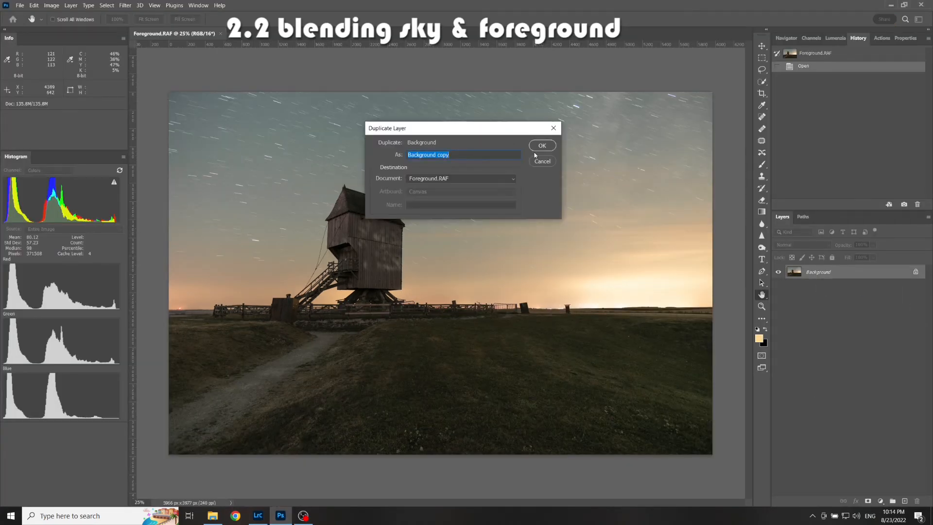
left_click(543, 145)
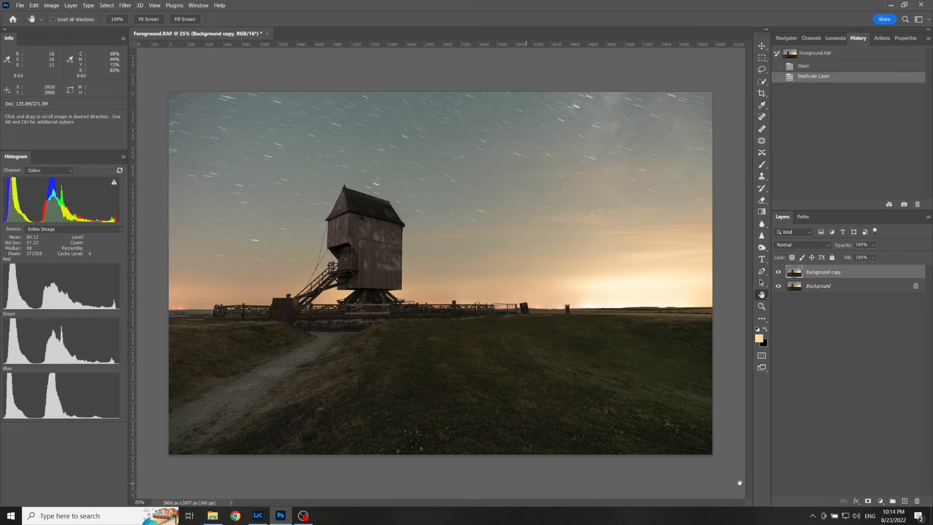
Start a crop with a 1:1 square ratio and extend it above the sky to the photo's full width, 5966 px.
left_click(762, 94)
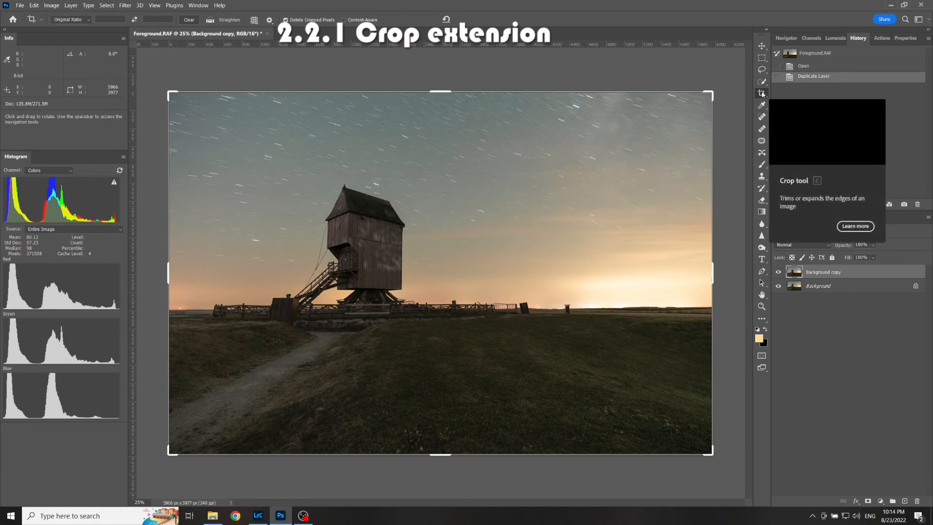
left_click(73, 20)
left_click(66, 45)
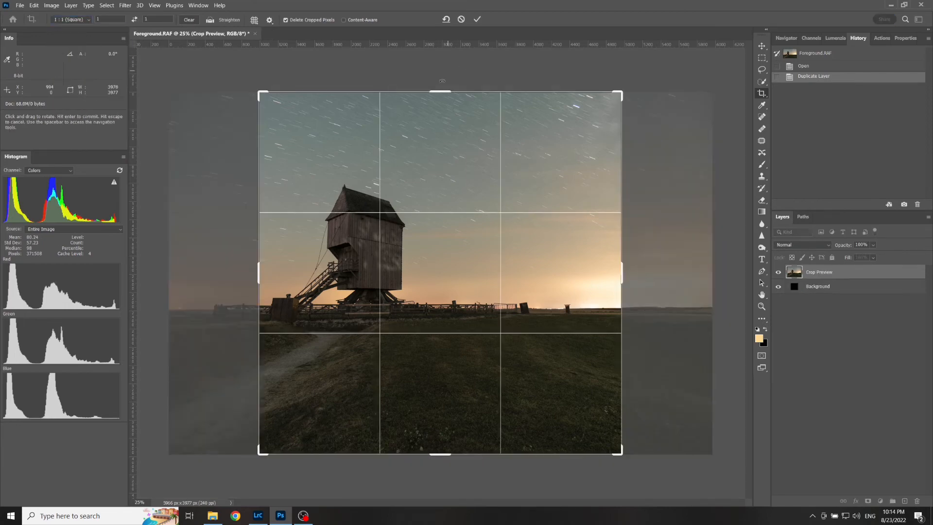
left_click_drag(442, 80, 444, 48)
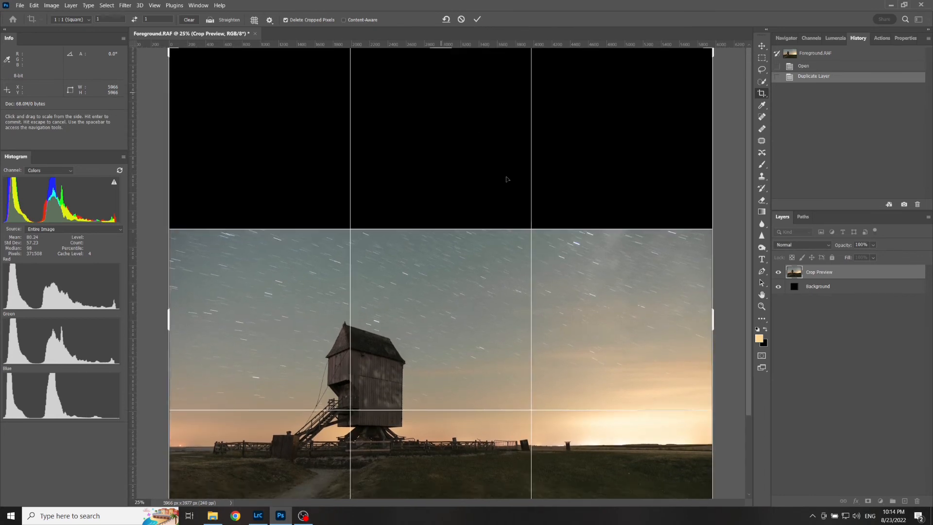
key("ctrl+0")
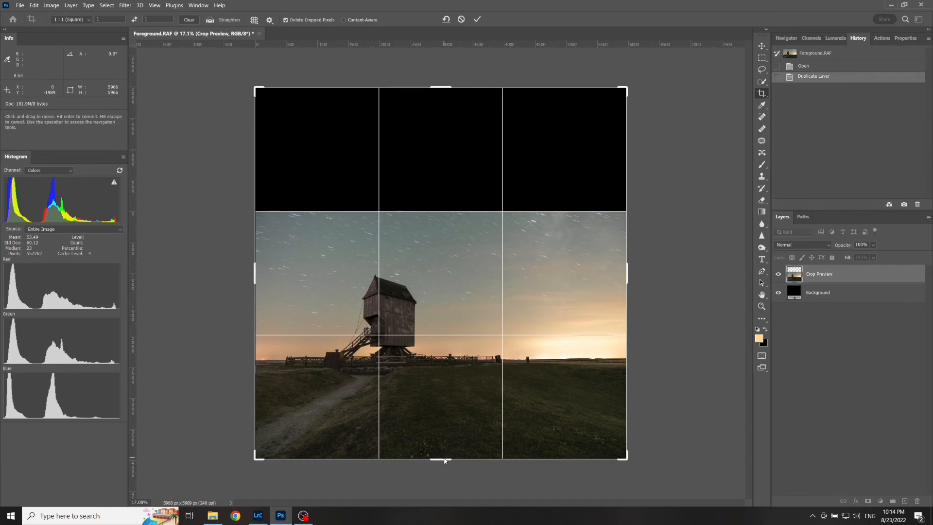
Tighten the square crop to about 5614 px, trimming the lower grass, and apply it with Content-Aware fill and Delete Cropped Pixels enabled.
left_click_drag(442, 459, 444, 448)
left_click_drag(440, 289, 442, 295)
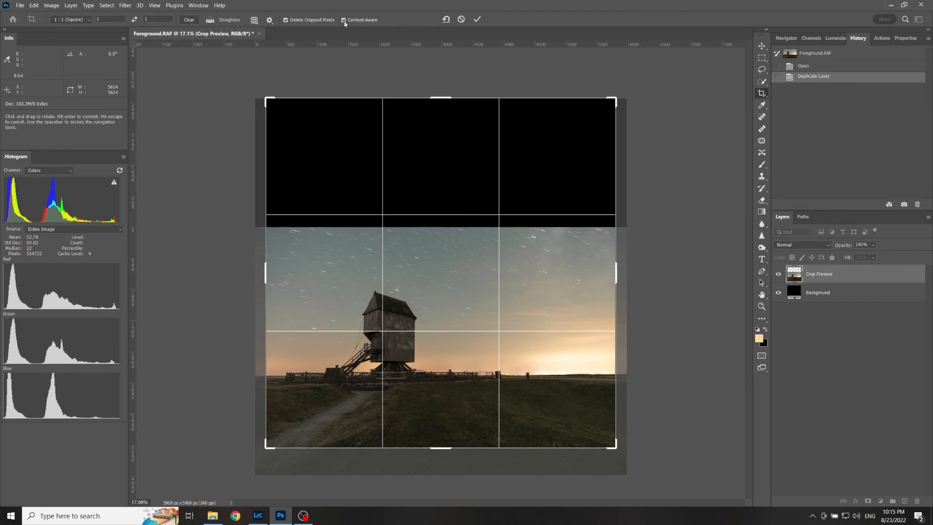
left_click(479, 19)
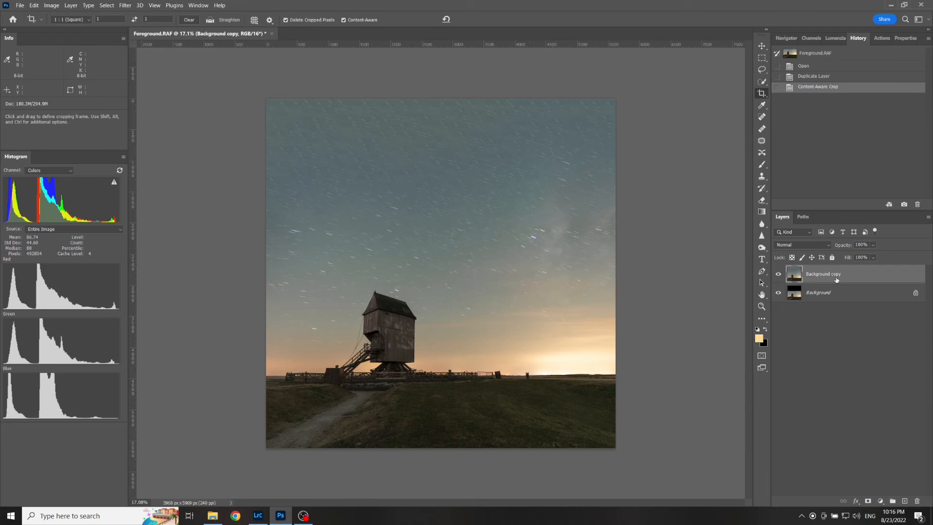
Stamp all visible layers into a new layer and remove the star trails around the windmill with the Content-Aware Spot Healing Brush.
key("ctrl+shift+alt+e")
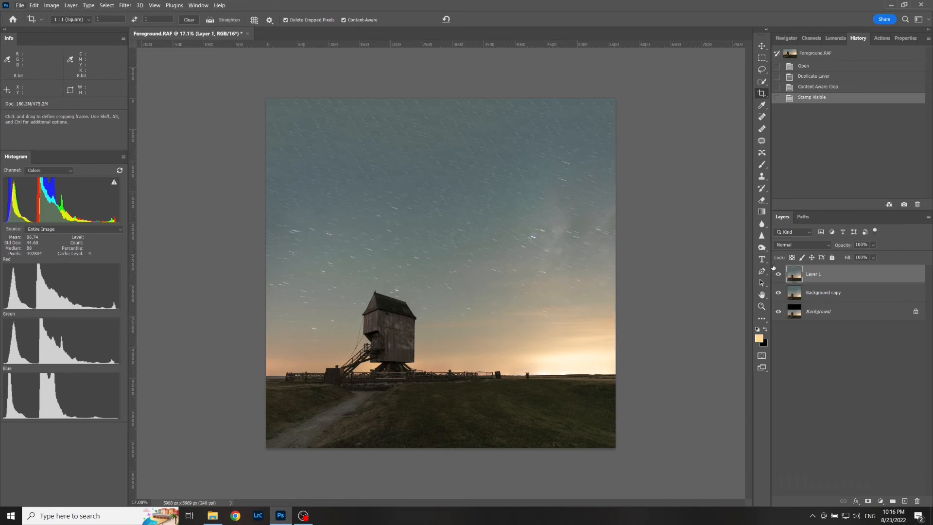
left_click(762, 294)
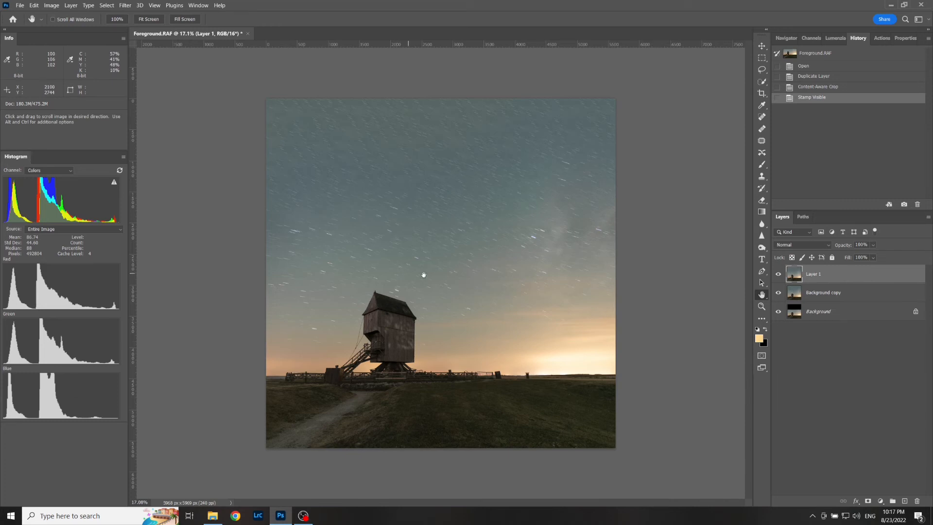
left_click(762, 117)
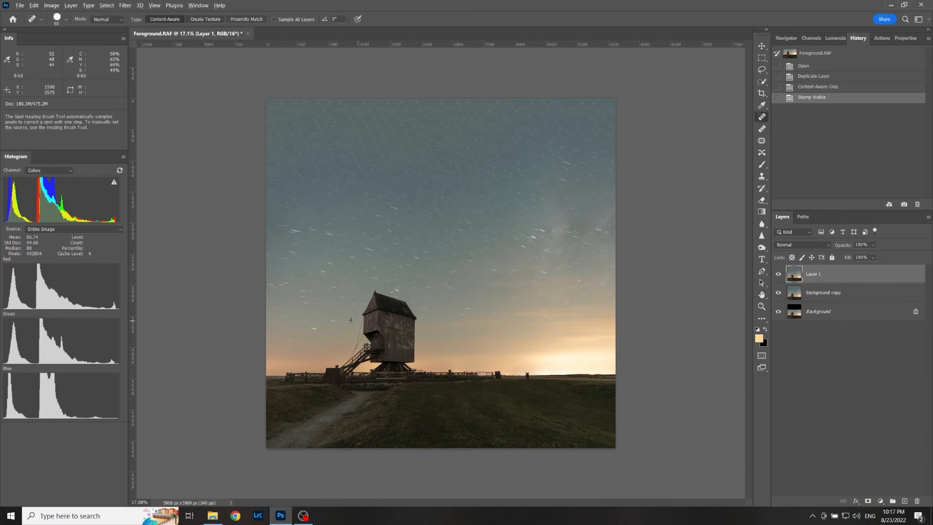
left_click_drag(294, 333, 340, 333)
left_click_drag(344, 318, 365, 321)
left_click_drag(277, 349, 306, 351)
left_click_drag(312, 213, 335, 218)
left_click_drag(595, 206, 621, 202)
left_click_drag(617, 186, 626, 190)
left_click_drag(377, 139, 392, 143)
left_click_drag(441, 220, 454, 223)
left_click_drag(671, 291, 346, 271)
left_click(356, 277)
left_click_drag(353, 316, 369, 319)
left_click_drag(393, 336, 401, 339)
left_click_drag(507, 234, 524, 241)
left_click_drag(200, 192, 208, 196)
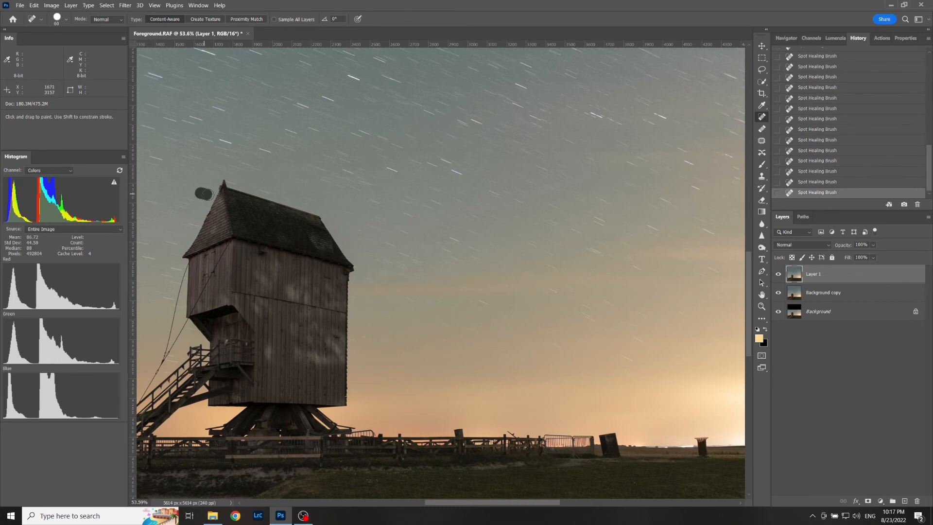
Start a Sky Replacement on the healed layer and import the Stacked-Edit-Edit file as the new sky.
scroll(426, 222, "down", 10)
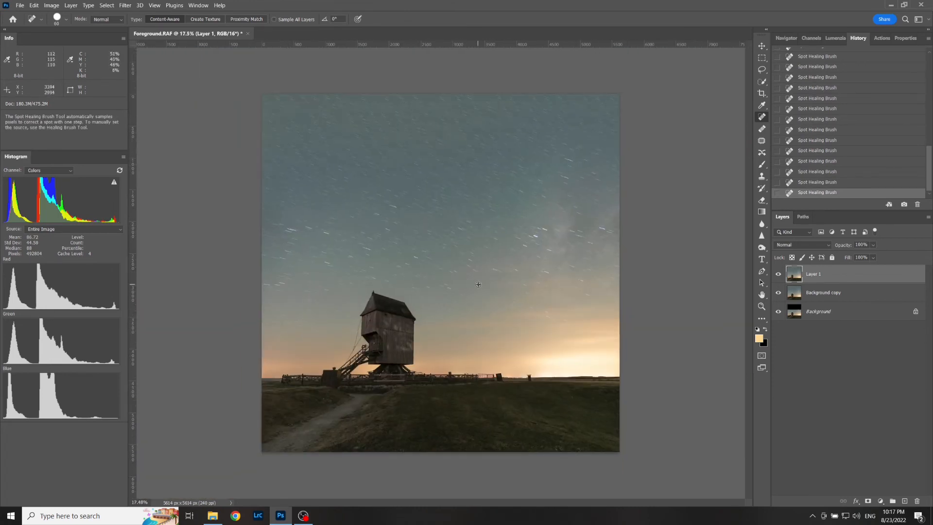
scroll(445, 298, "up", 1)
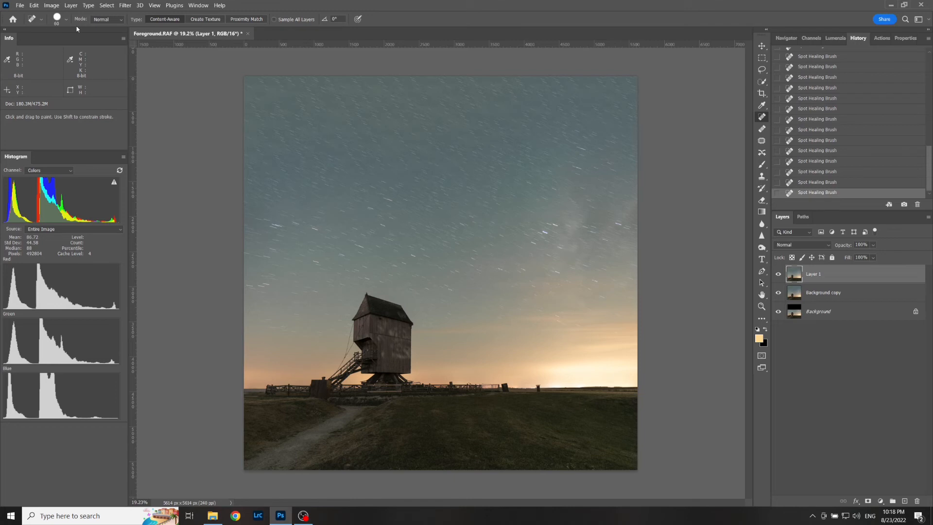
left_click(34, 5)
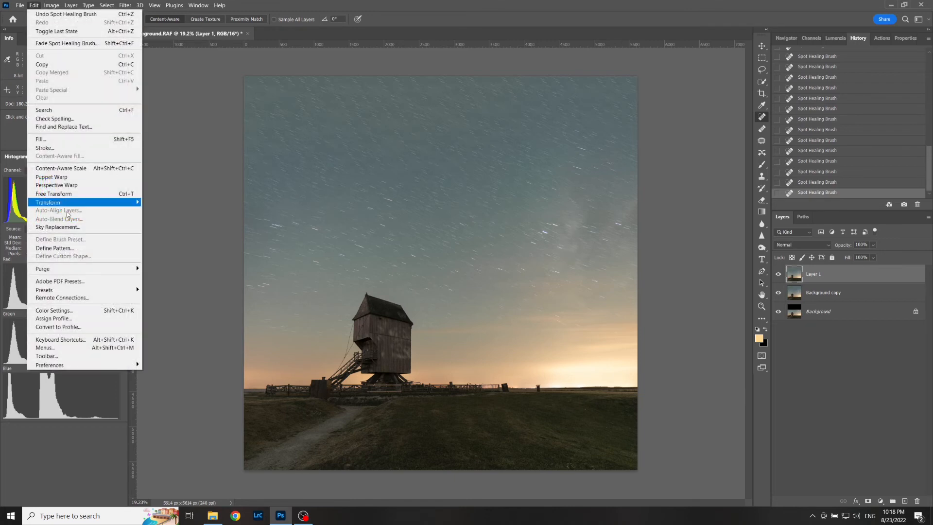
left_click(80, 229)
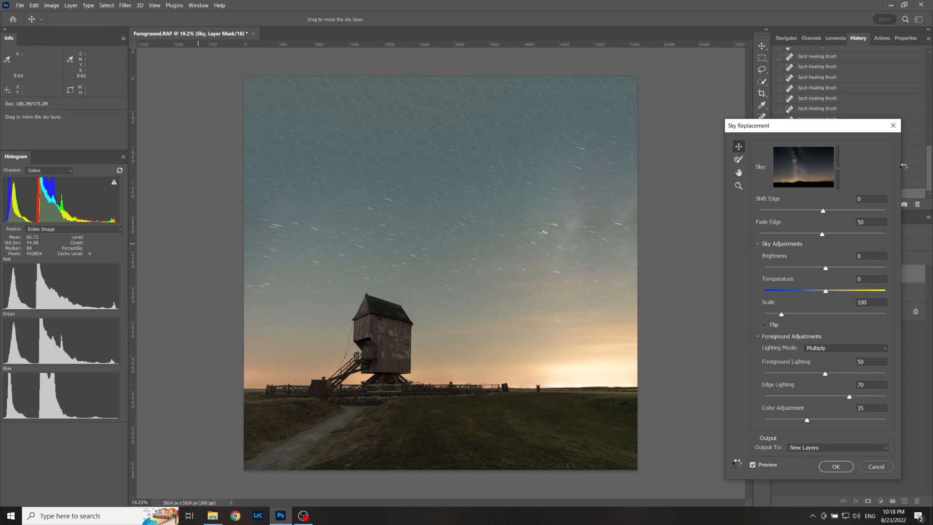
left_click(835, 170)
scroll(826, 277, "down", 5)
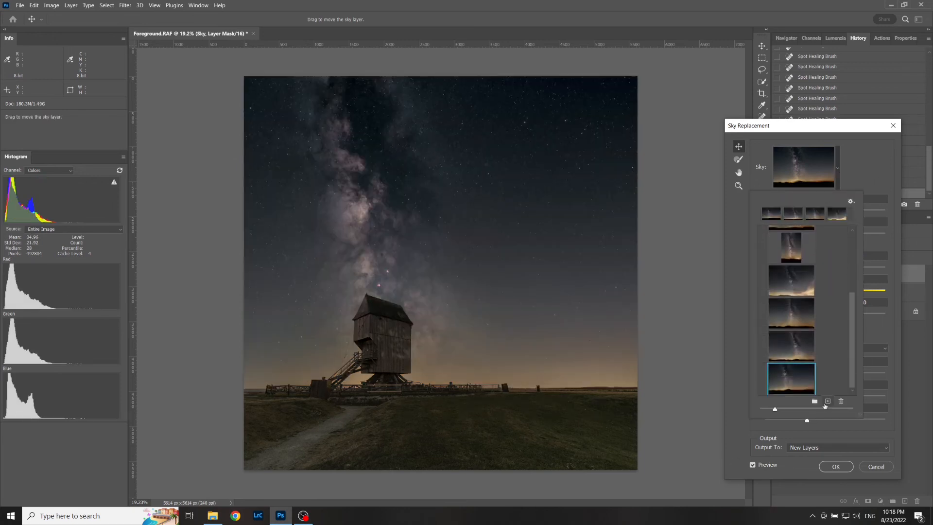
left_click(828, 403)
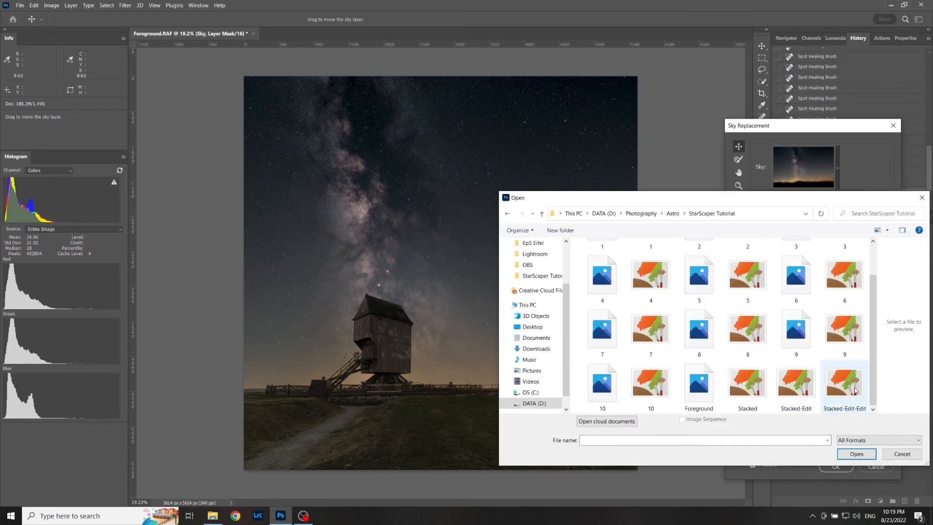
left_click(846, 384)
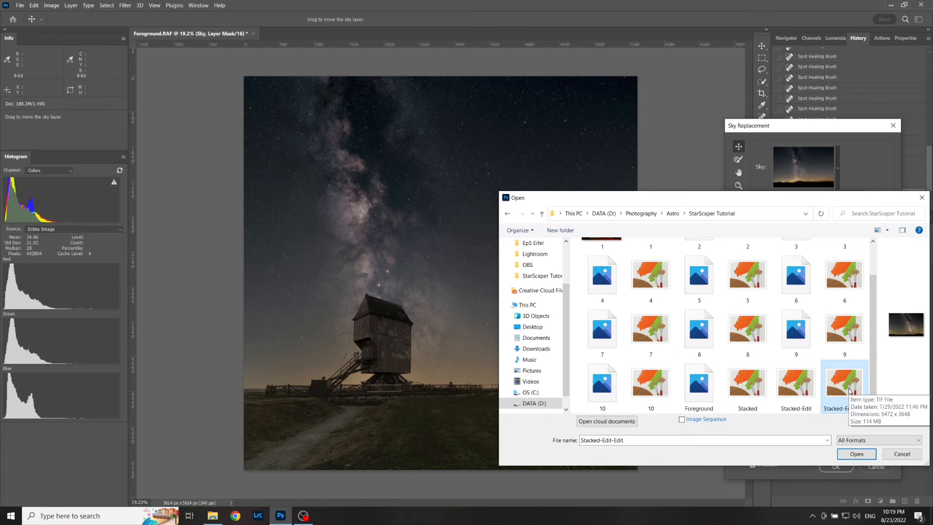
left_click(857, 454)
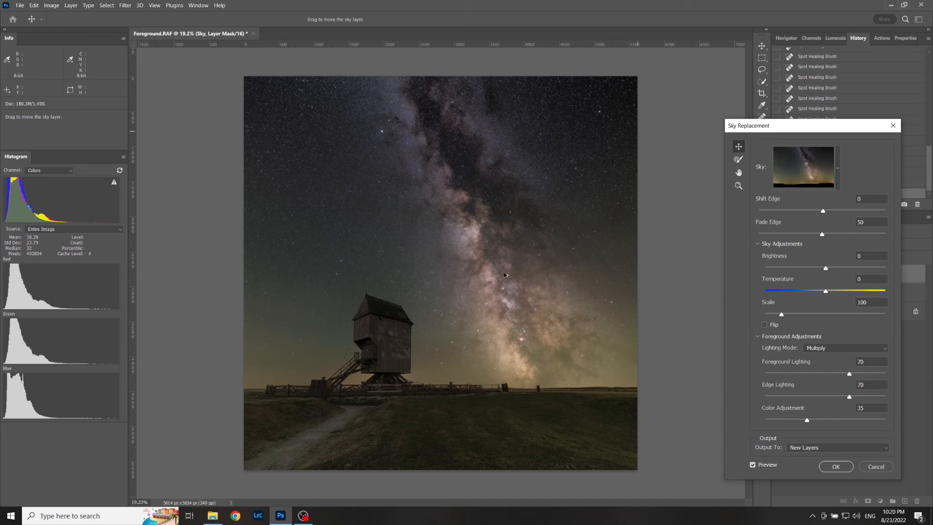
Shift the Milky Way sky closer to the windmill and set its Scale to 90.
left_click_drag(492, 276, 473, 268)
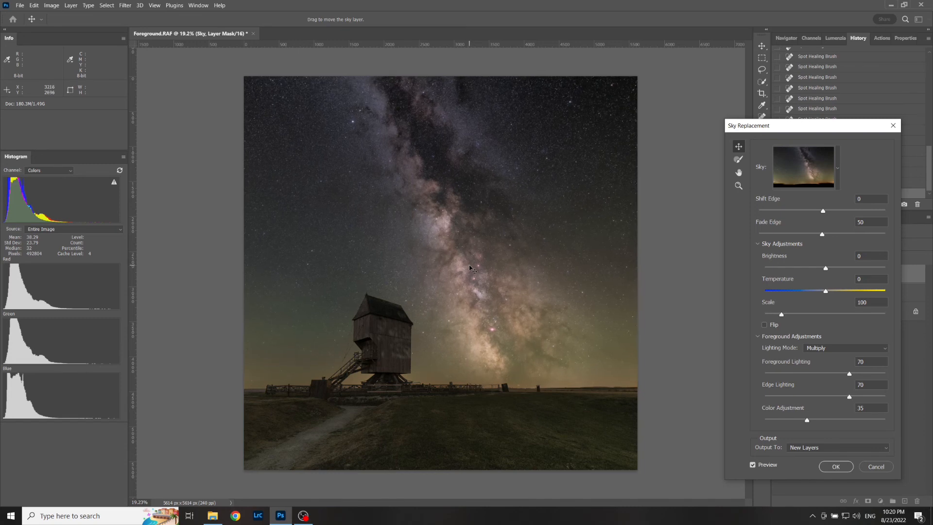
left_click_drag(469, 266, 467, 265)
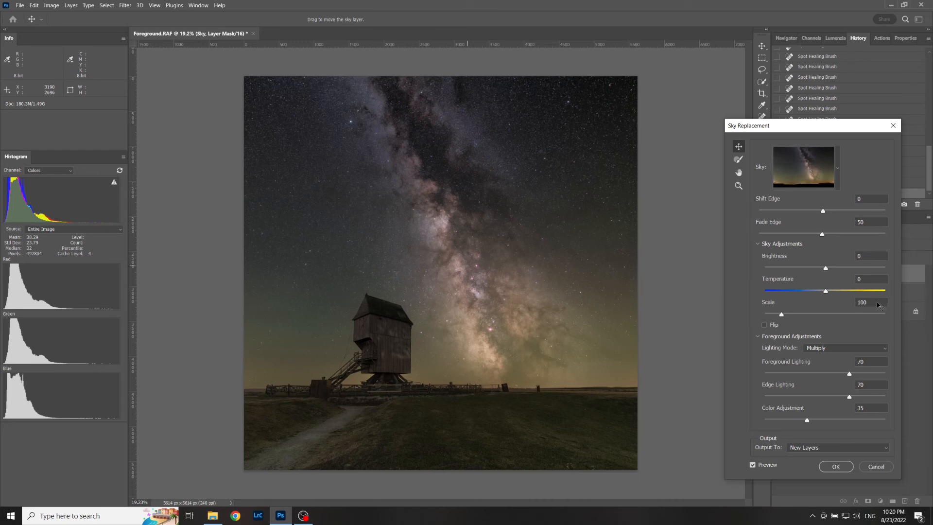
left_click_drag(870, 303, 853, 302)
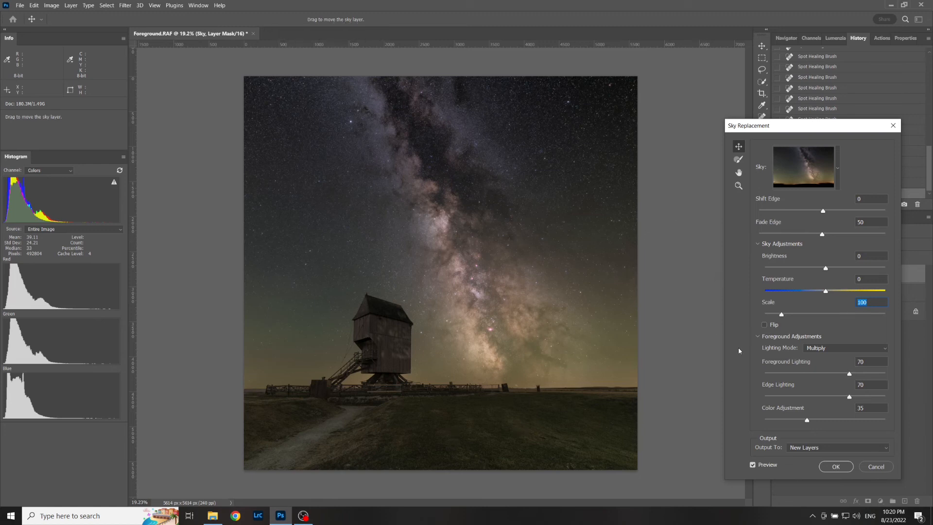
type("90")
left_click(526, 295)
left_click_drag(526, 295, 526, 302)
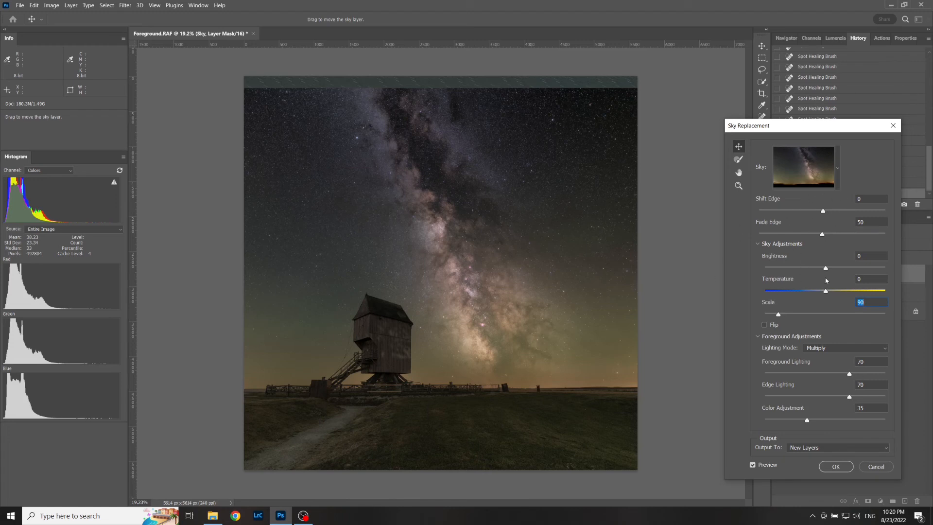
Try lower Fade Edge values for the new sky and restore the setting to 50.
left_click_drag(824, 237, 786, 231)
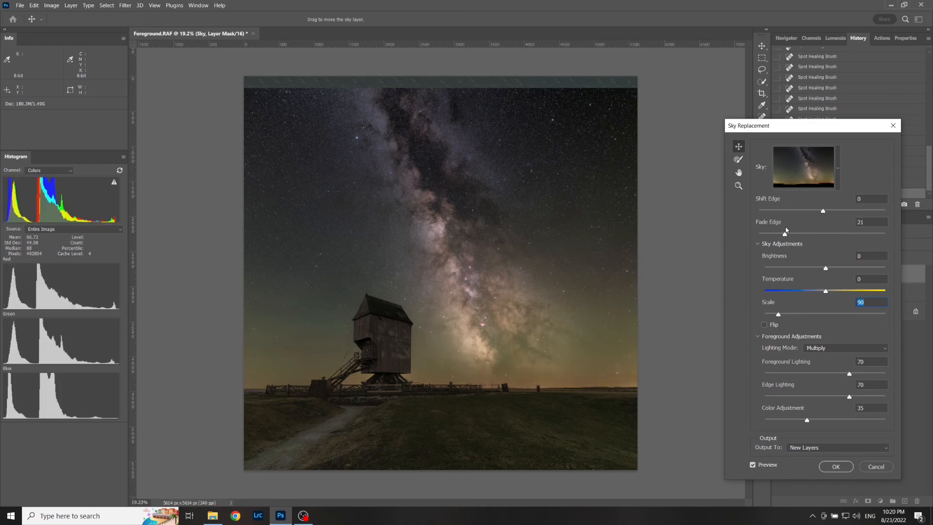
left_click_drag(875, 223, 815, 211)
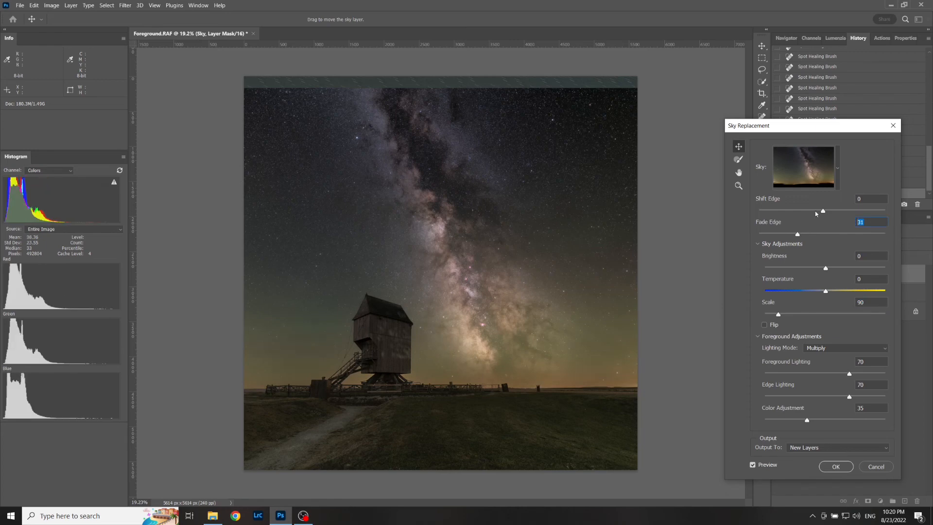
type("50")
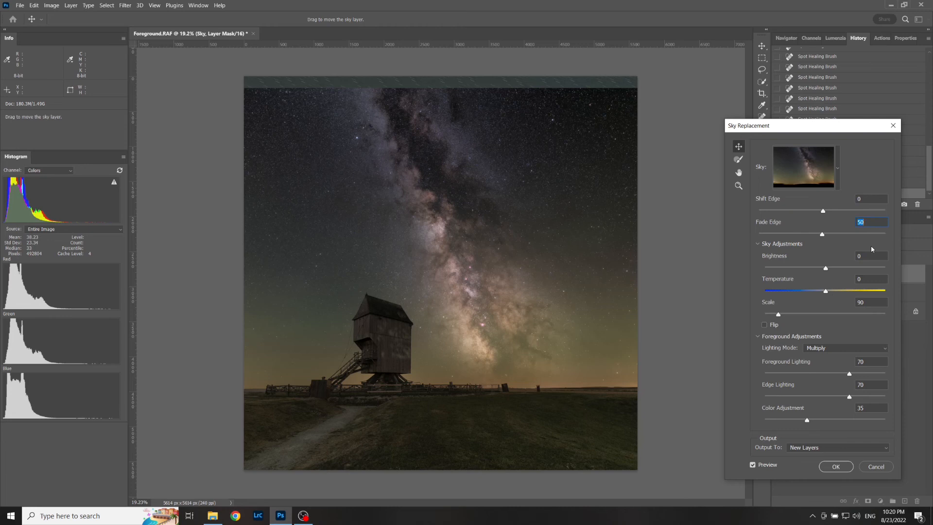
Set the replacement's Foreground Lighting to 71, Edge Lighting to 42 and Color Adjustment to 0.
left_click_drag(849, 374, 772, 368)
left_click_drag(883, 371, 865, 375)
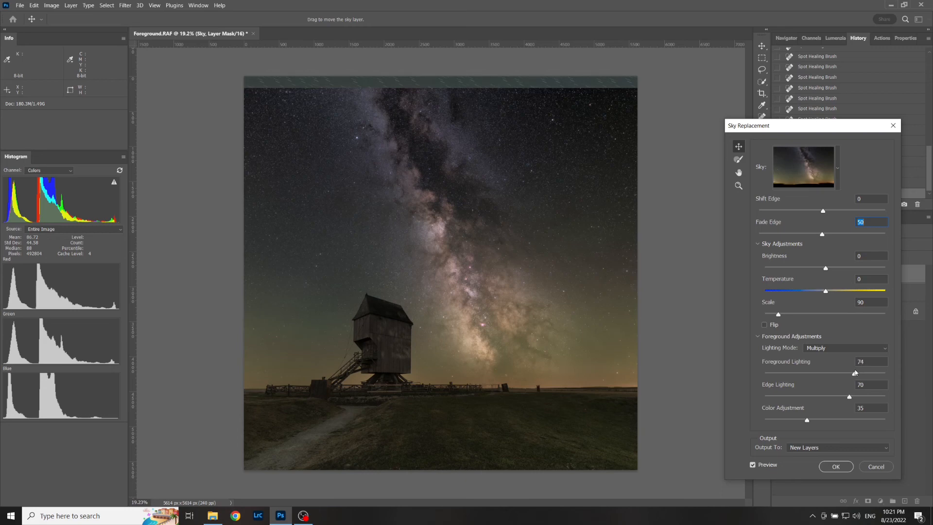
left_click_drag(854, 373, 917, 393)
left_click_drag(859, 397, 818, 398)
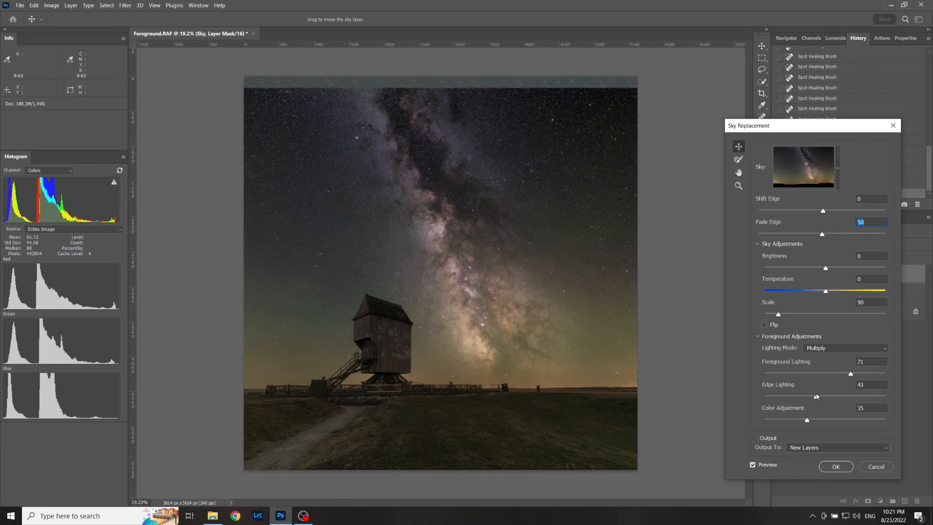
left_click_drag(807, 420, 932, 425)
left_click_drag(750, 429, 731, 429)
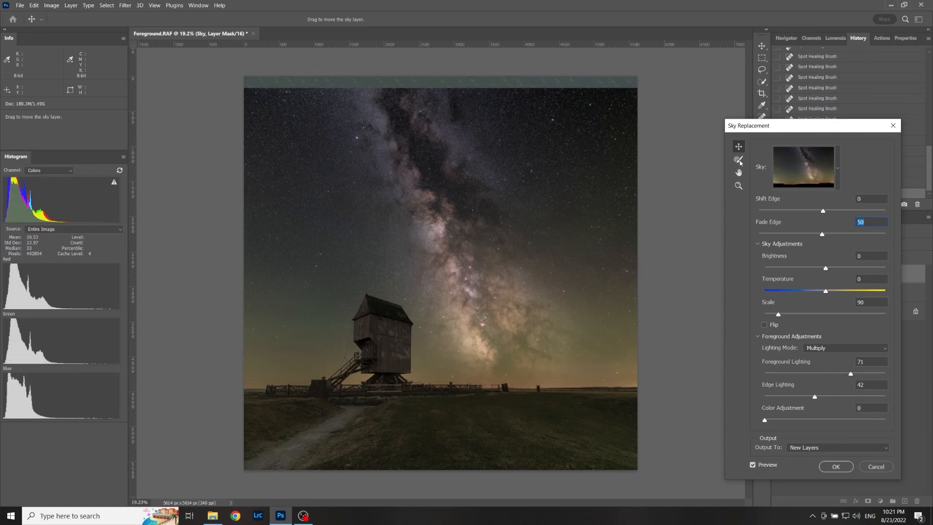
Reduce the sky area over the windmill's roof and body with an enlarged Sky Brush in Overlay mode at 50% opacity.
left_click(739, 186)
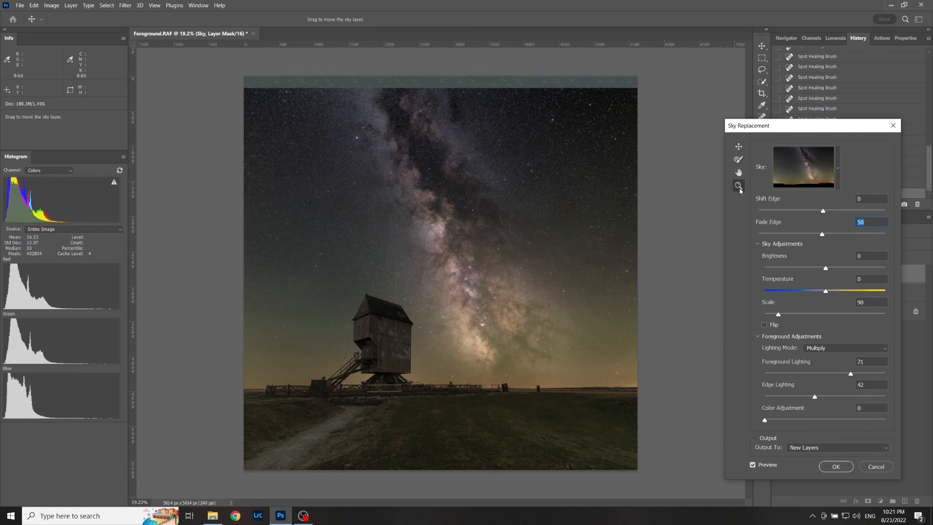
left_click(339, 339)
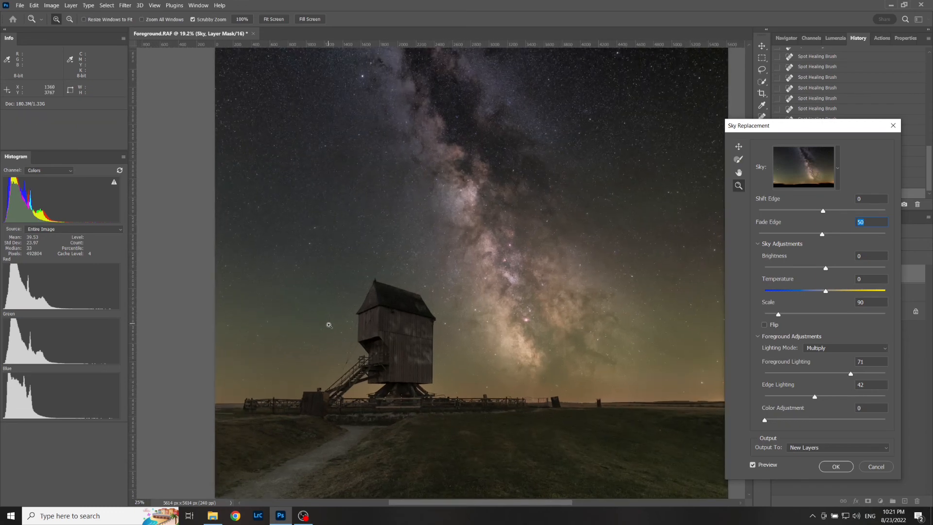
left_click(329, 325)
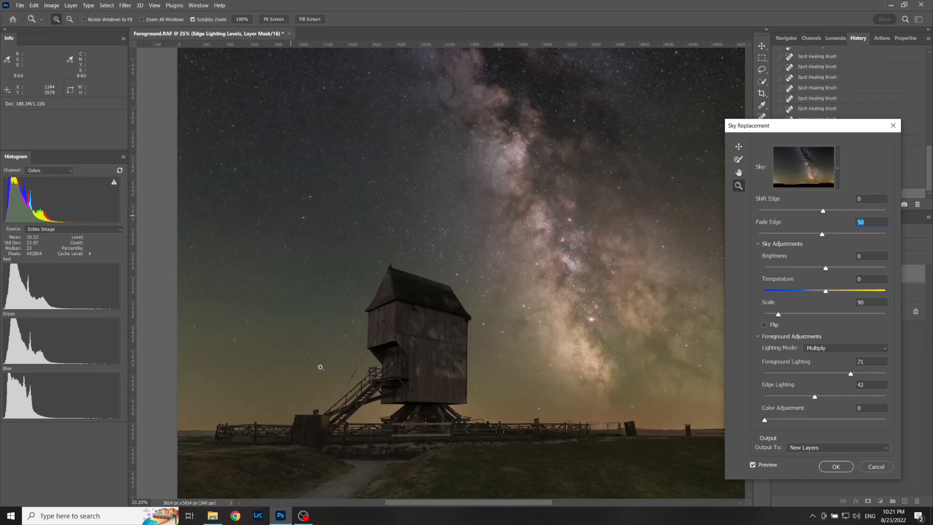
left_click(321, 367)
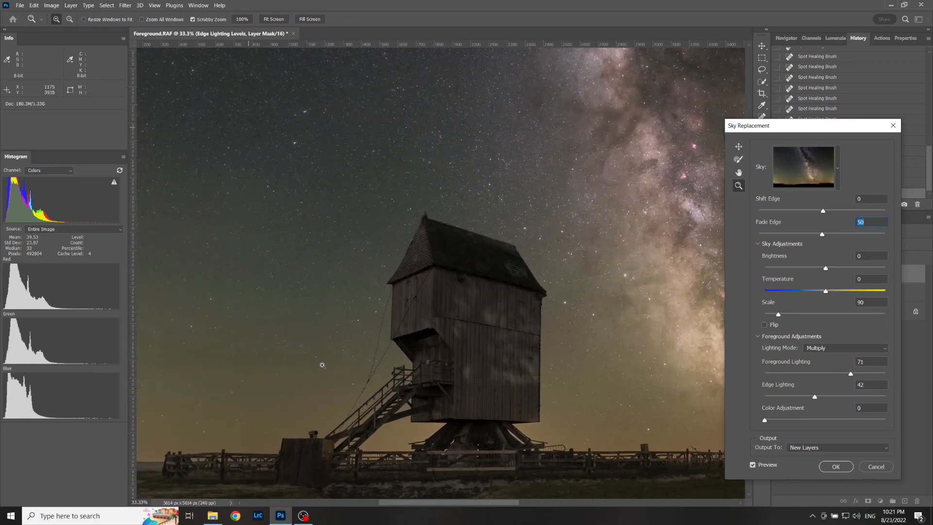
left_click(483, 315)
left_click_drag(496, 222, 611, 161)
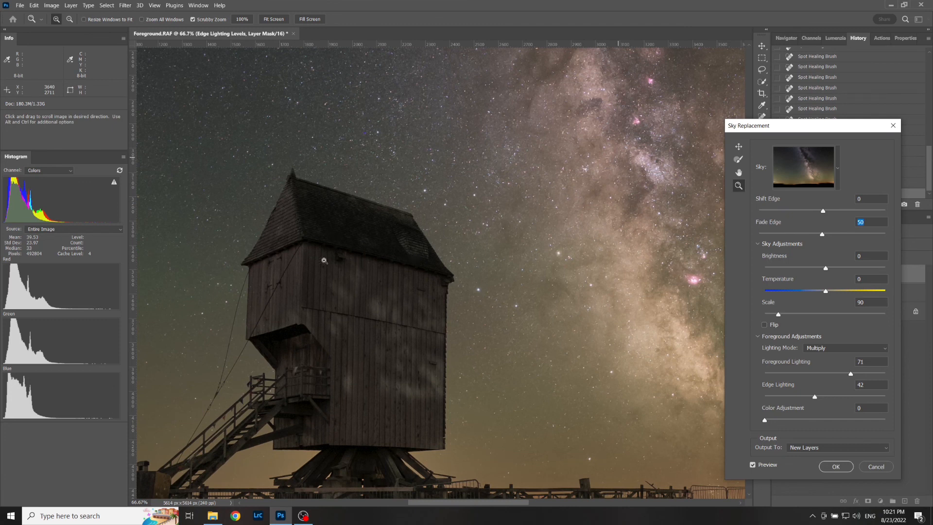
left_click_drag(286, 233, 350, 225)
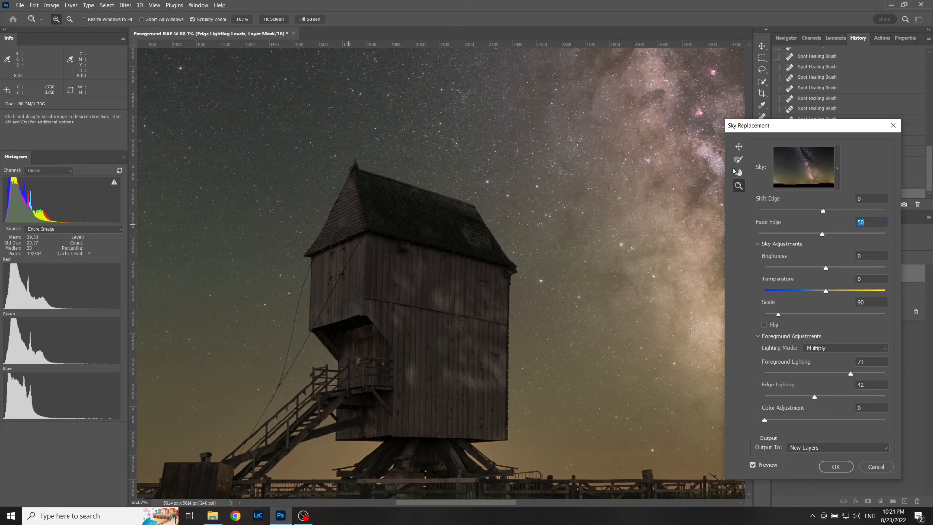
left_click(739, 160)
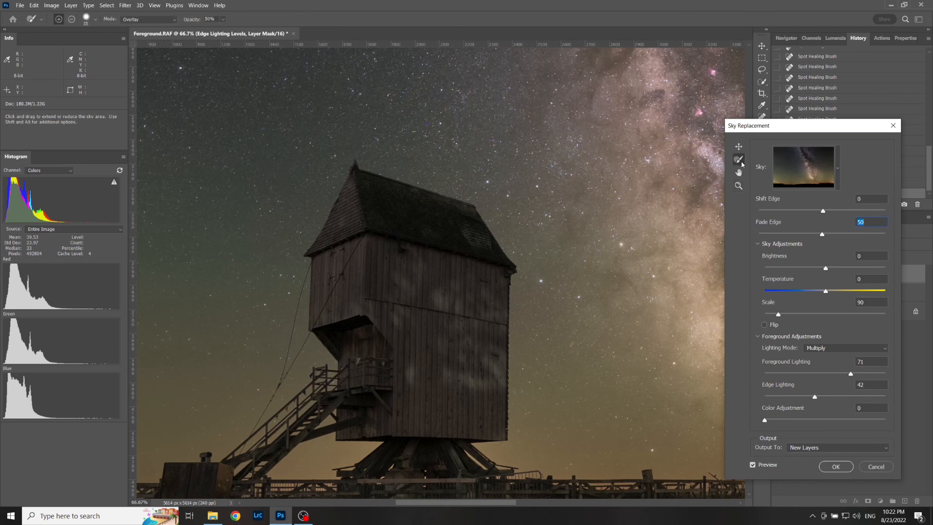
key("bracketright")
key("bracketright")
key("bracketright")
key("bracketright")
key("bracketright")
key("bracketright")
key("bracketright")
key("bracketright")
key("bracketright")
key("alt")
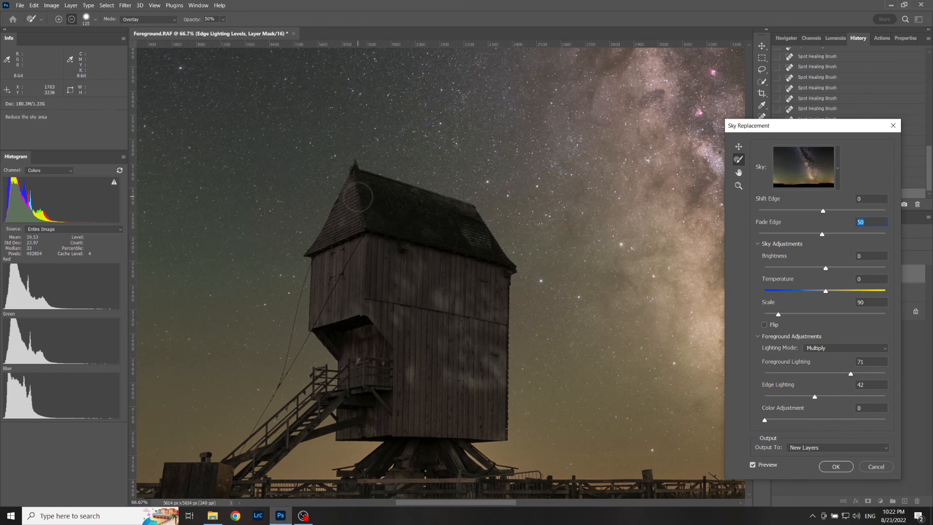
mouse_move(357, 195)
left_mouse_down()
mouse_move(343, 248)
mouse_move(353, 206)
mouse_move(345, 245)
mouse_move(364, 200)
mouse_move(346, 251)
mouse_move(364, 191)
mouse_move(452, 215)
mouse_move(471, 231)
mouse_move(463, 220)
mouse_move(492, 280)
mouse_move(489, 267)
mouse_move(482, 243)
mouse_move(491, 329)
mouse_move(494, 283)
mouse_move(489, 351)
mouse_move(483, 269)
mouse_move(477, 299)
mouse_move(437, 256)
mouse_move(376, 226)
mouse_move(359, 193)
mouse_move(352, 255)
mouse_move(376, 194)
mouse_move(460, 221)
mouse_move(474, 258)
left_mouse_up()
key("space")
scroll(431, 216, "down", 4)
key("[")
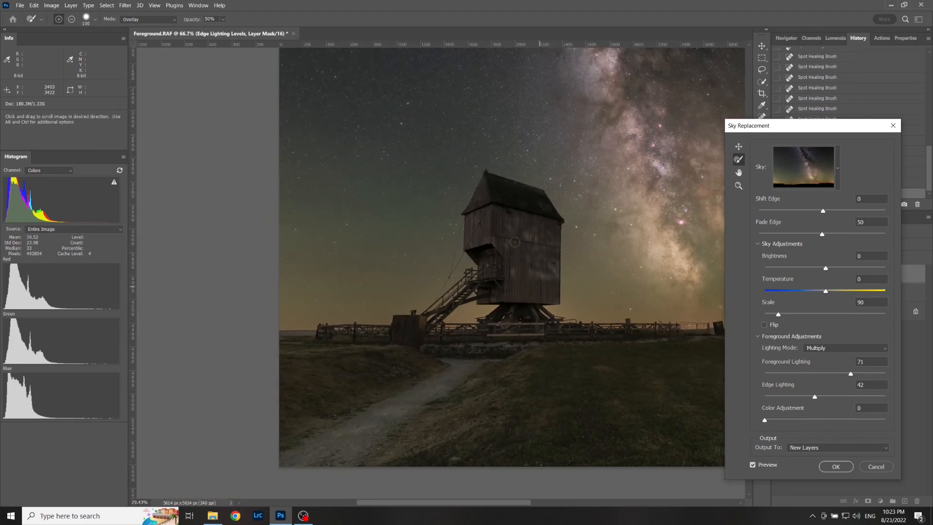
Apply the sky replacement with its output to New Layers and stamp all visible layers into a new layer.
scroll(514, 241, "down", 4)
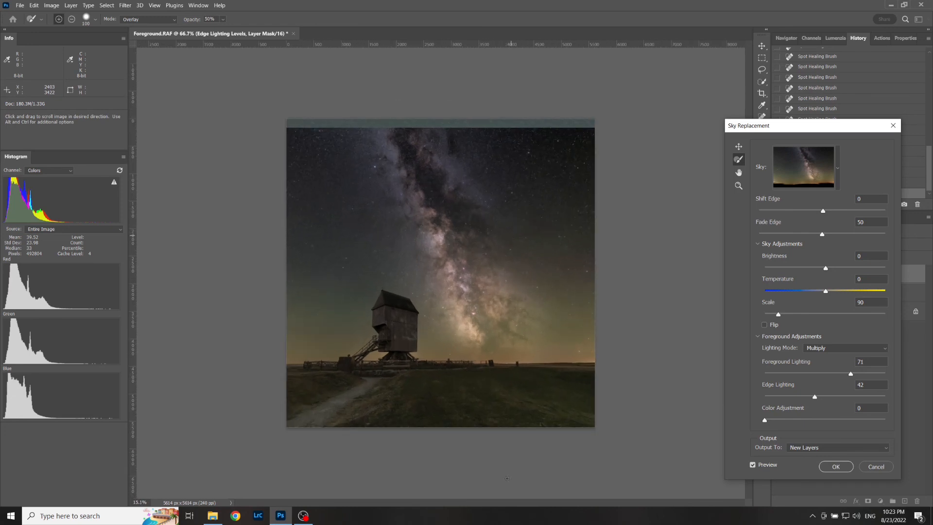
left_click(840, 467)
key("ctrl+shift+alt+e")
Crop the image to a 1:1 square of about 5300 px, trimming the uncovered strip above the Milky Way.
left_click(762, 93)
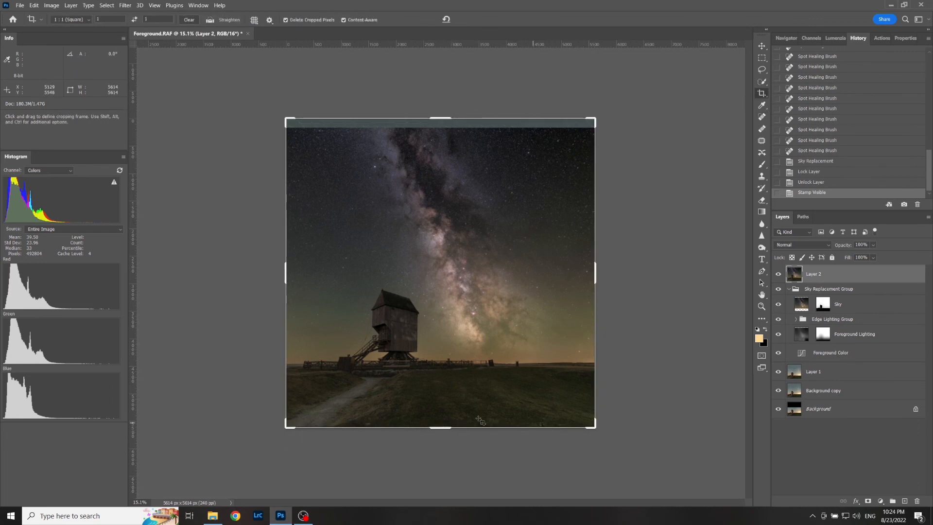
left_click_drag(441, 429, 442, 428)
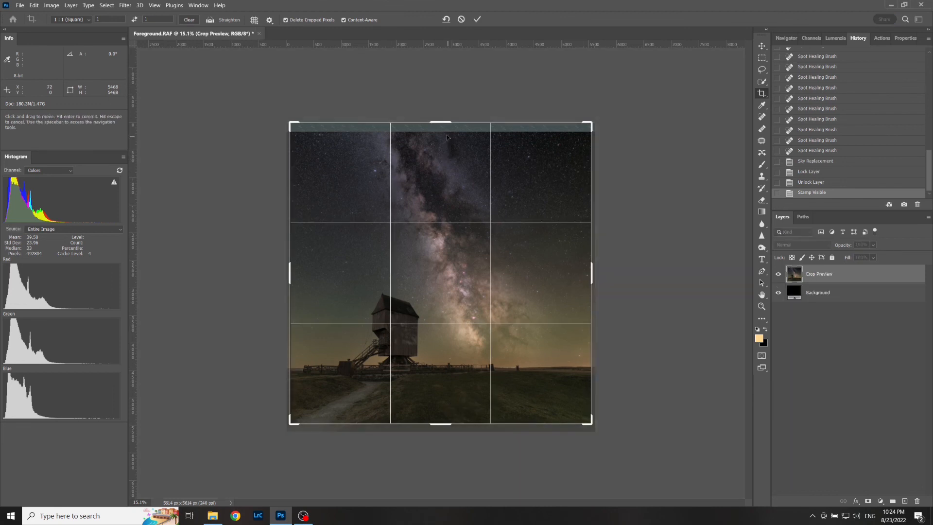
left_click_drag(443, 122, 443, 128)
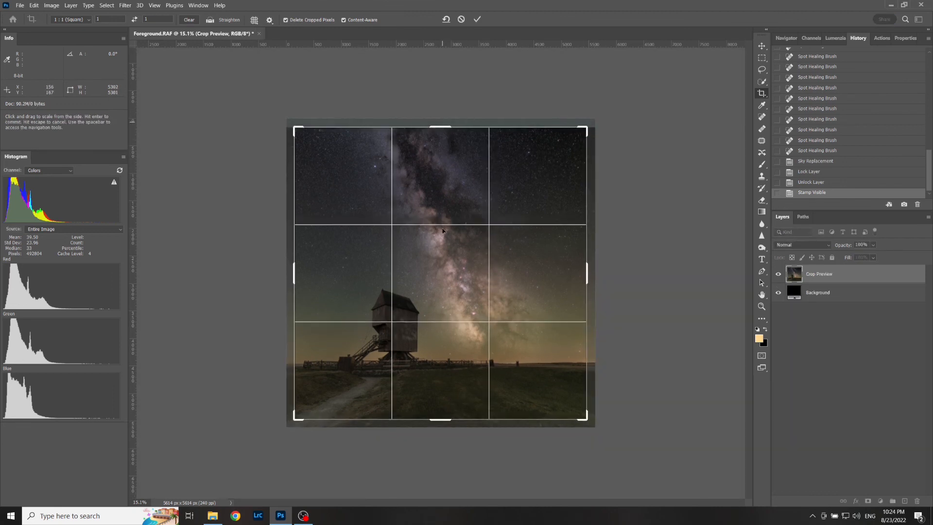
left_click_drag(431, 292, 436, 288)
left_click(477, 19)
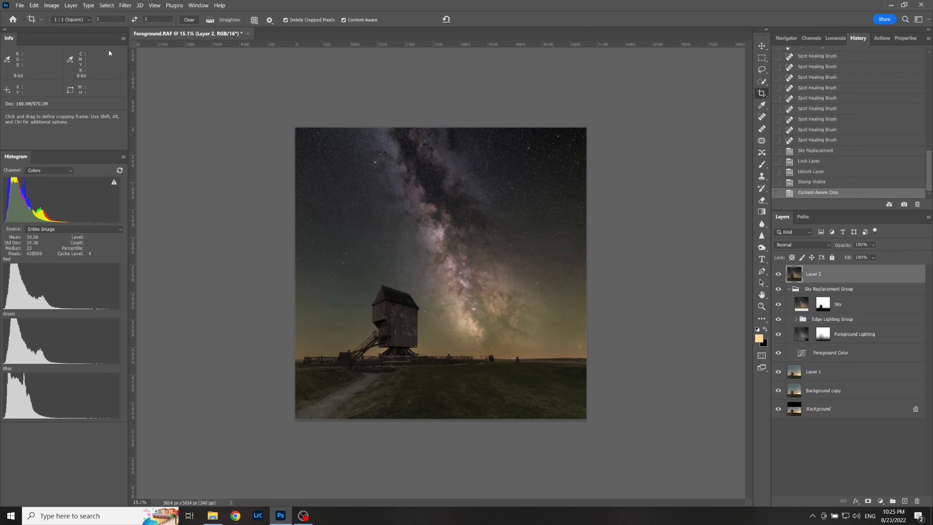
Switch to Lightroom Classic and add a Select Sky mask to the windmill composite.
left_click(20, 6)
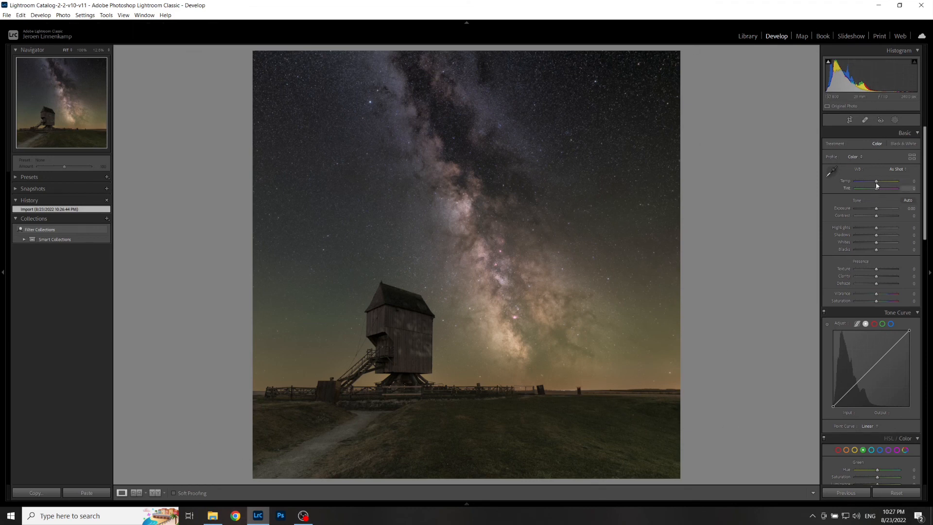
left_click(896, 121)
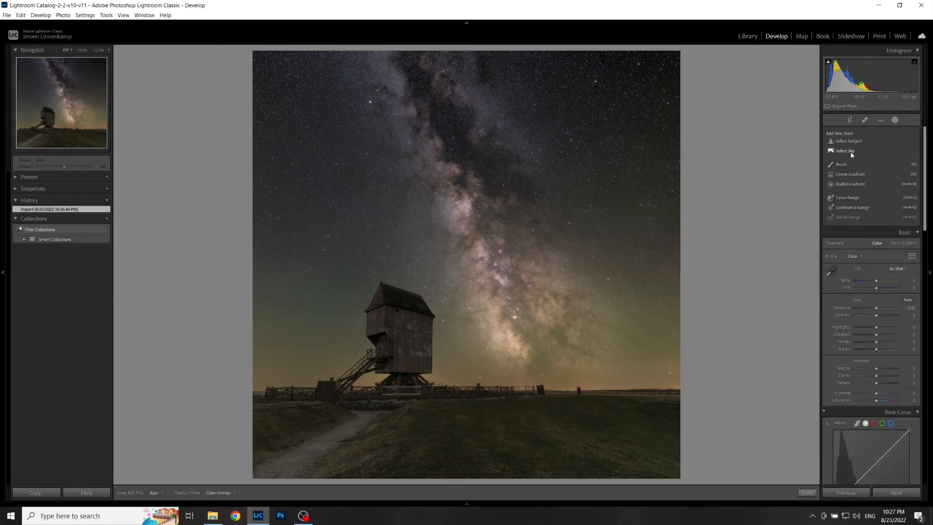
left_click(849, 152)
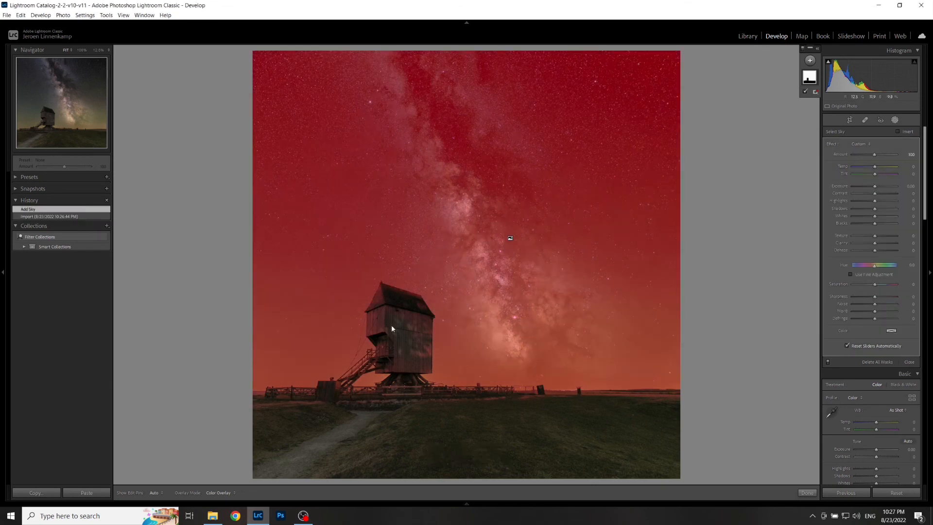
Invert the sky mask so it covers the windmill and ground, and hide the red mask overlay.
right_click(813, 77)
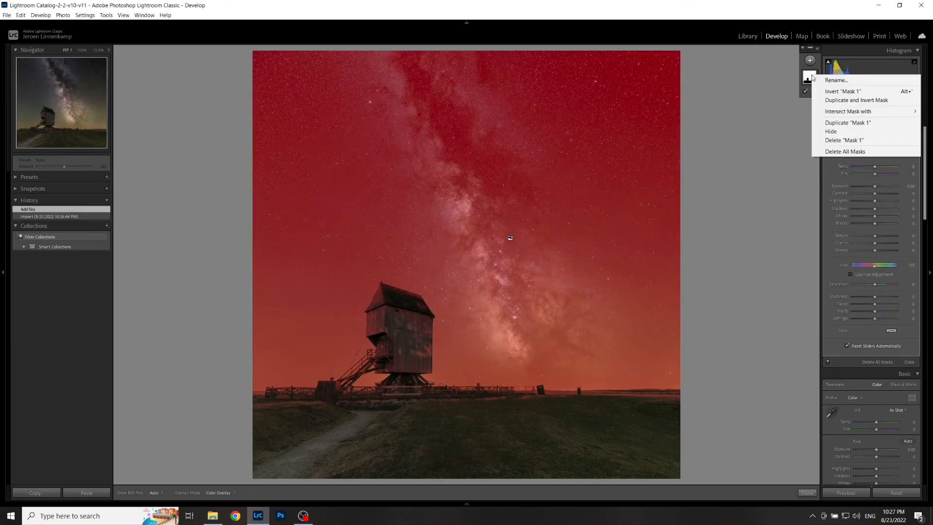
left_click(858, 92)
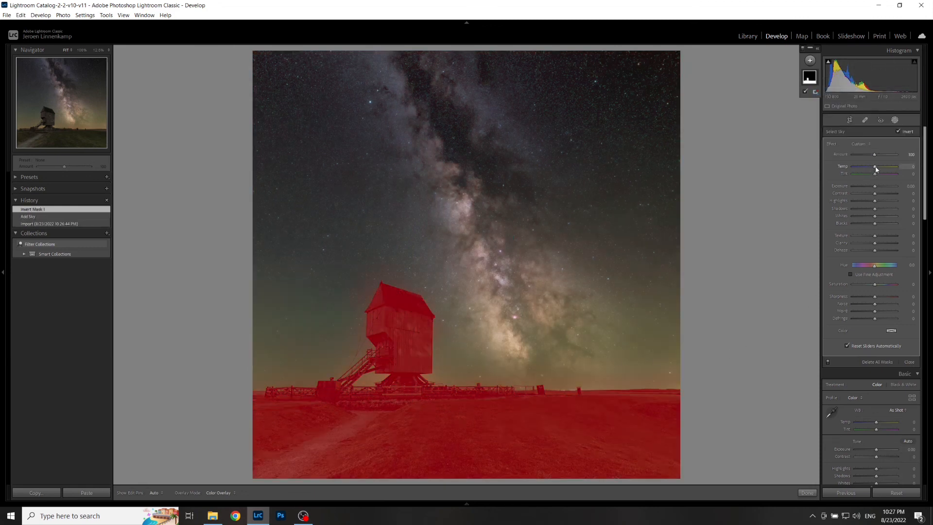
key("o")
Adjust the masked foreground with Temp -29, Tint 23, Shadows 29 and slightly reduced saturation, and finish masking.
left_click_drag(874, 169, 869, 169)
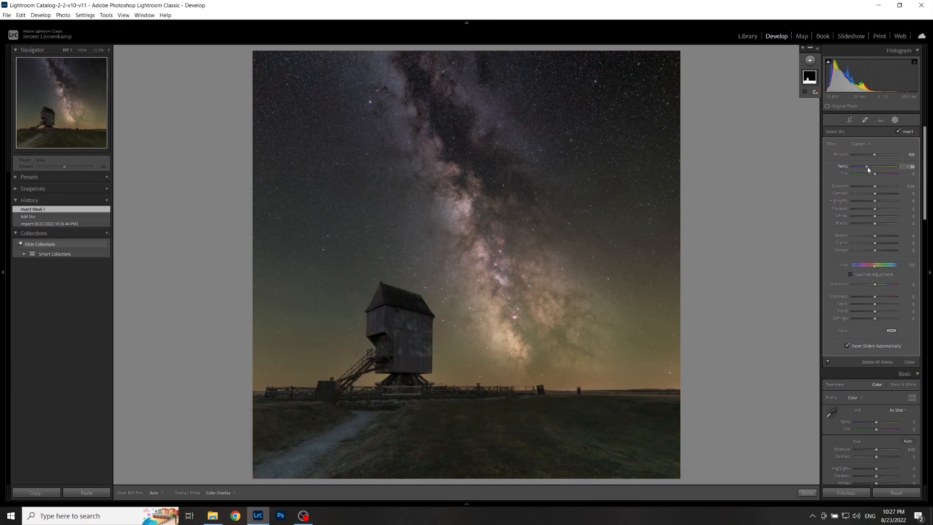
left_click_drag(869, 169, 870, 169)
left_click_drag(876, 173, 879, 174)
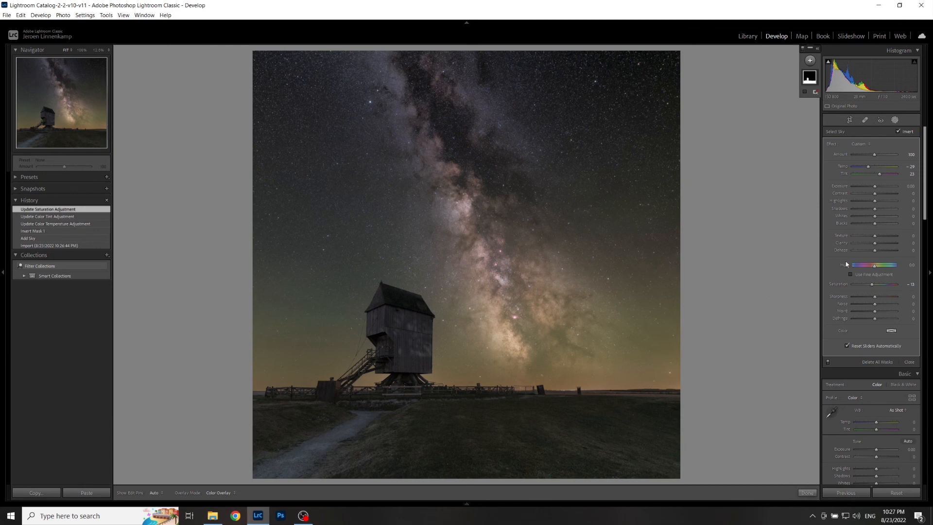
left_click_drag(875, 210, 881, 212)
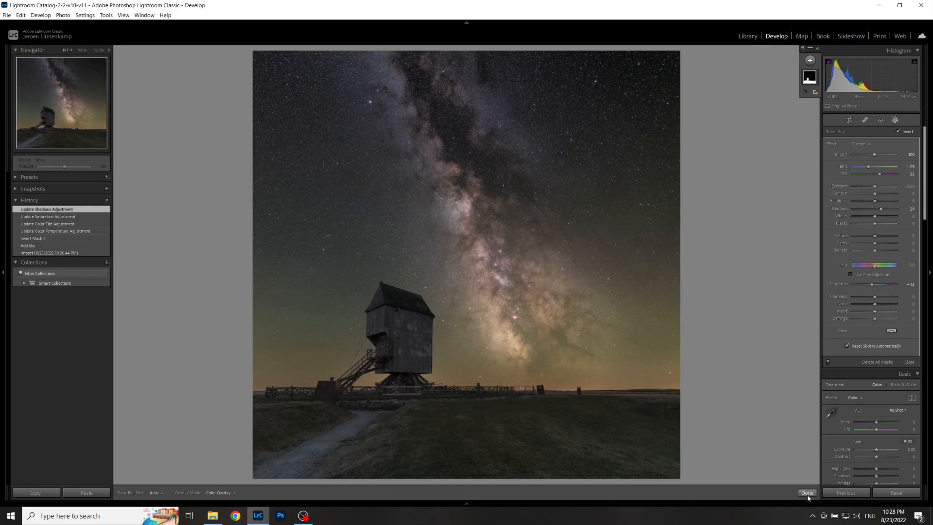
left_click(807, 492)
Compare the windmill composite before and after side by side, and view the finished image enlarged in the Library.
left_click(155, 493)
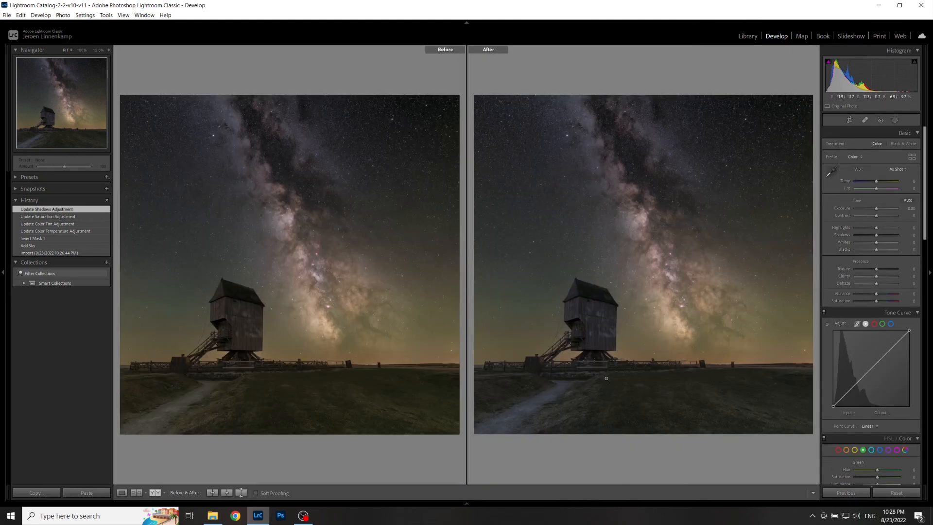
left_click(121, 492)
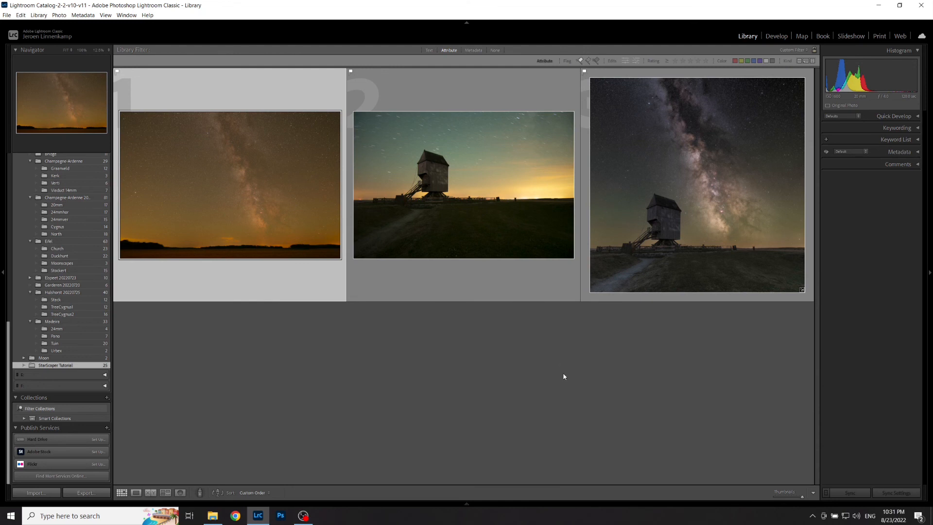
double_click(729, 205)
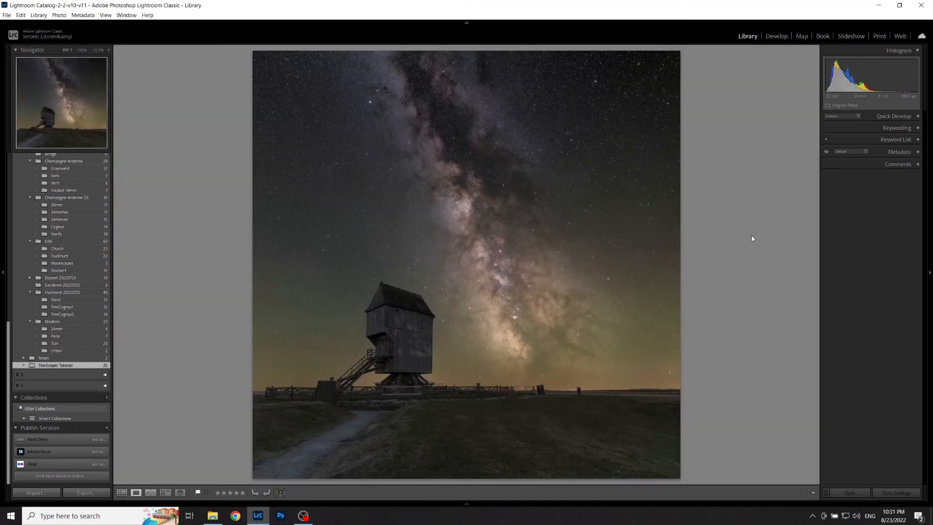